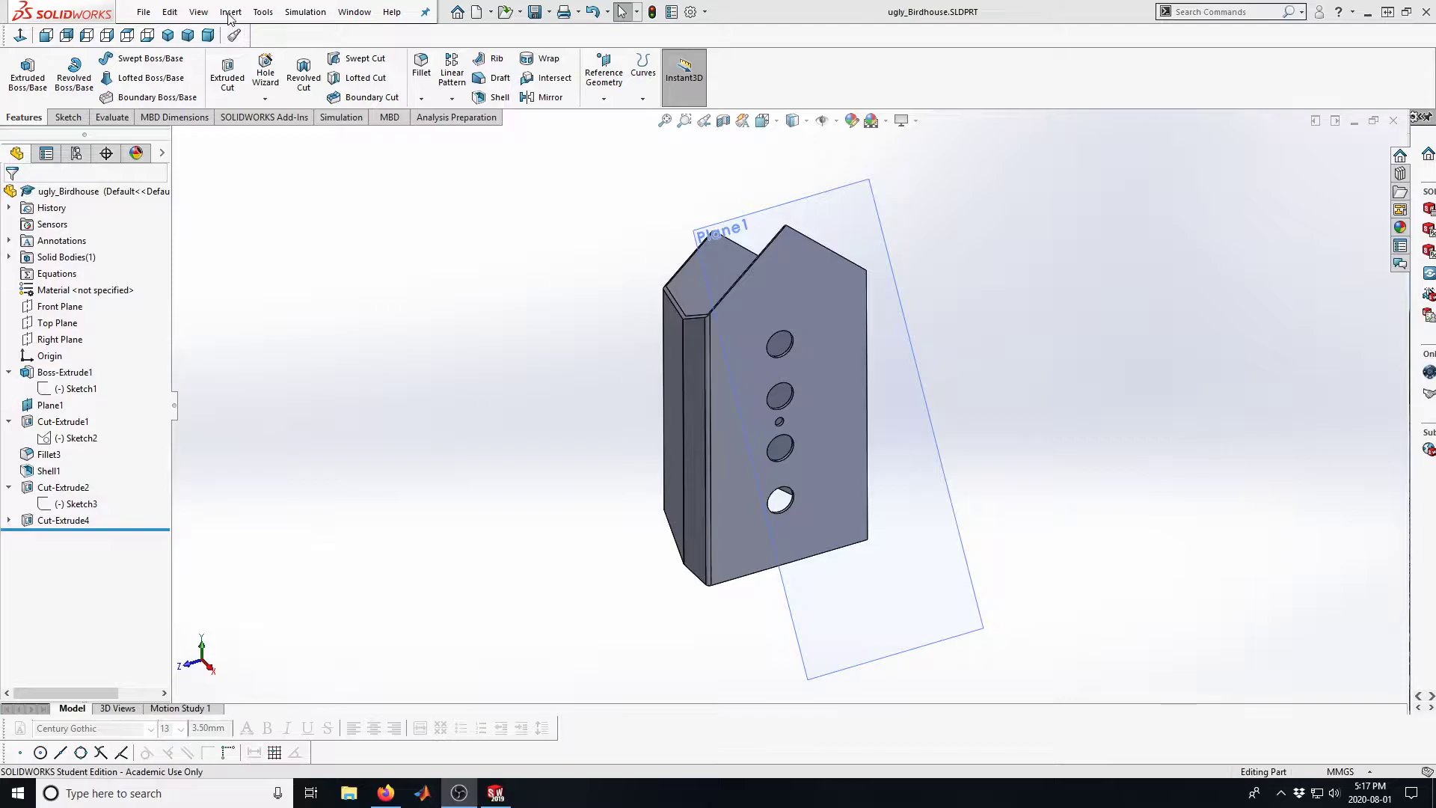
# Start Convert to Sheet Metal on the birdhouse, using the flat wall with the holes as fixed face, and collect all existing bends
pyautogui.click(230, 12)
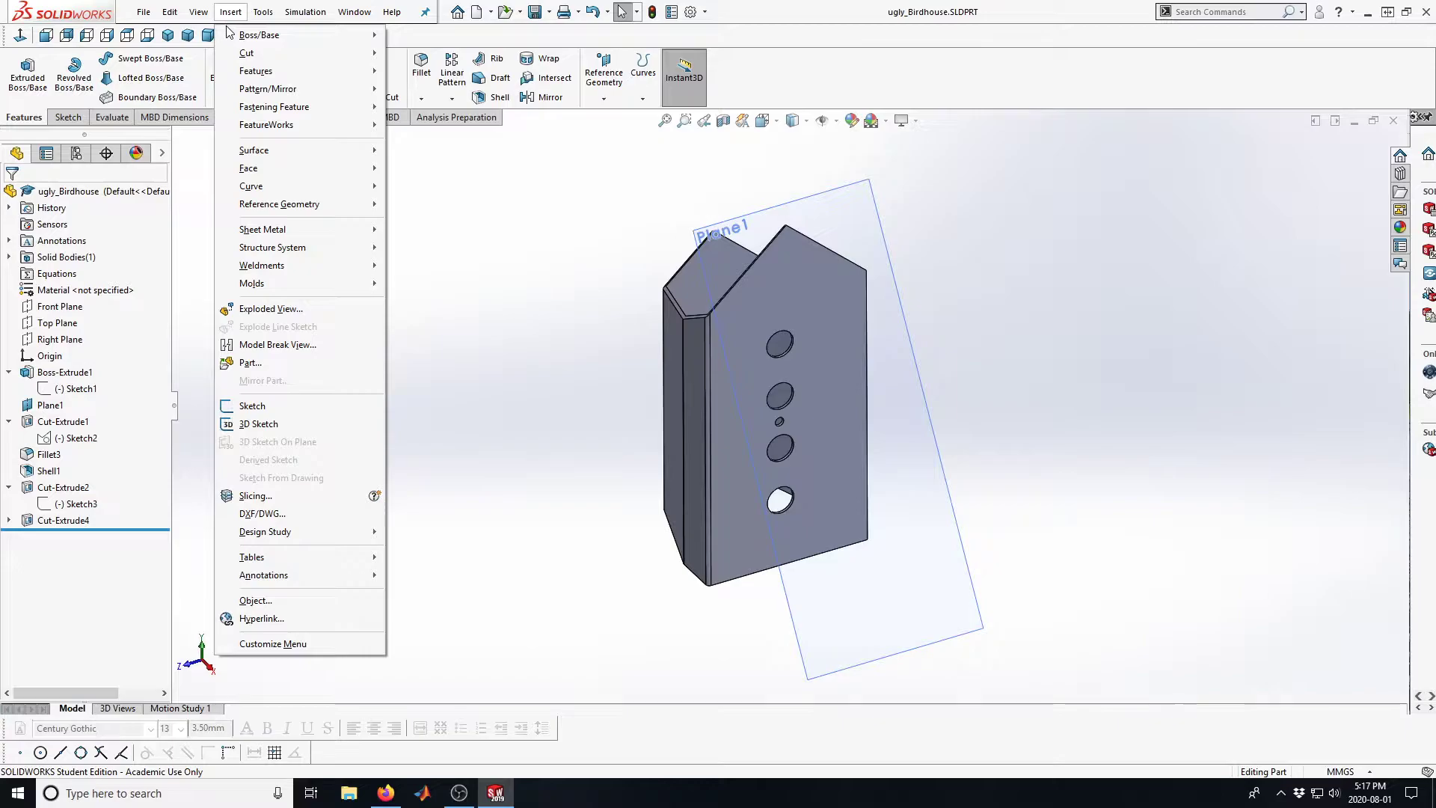
pyautogui.moveTo(275, 193)
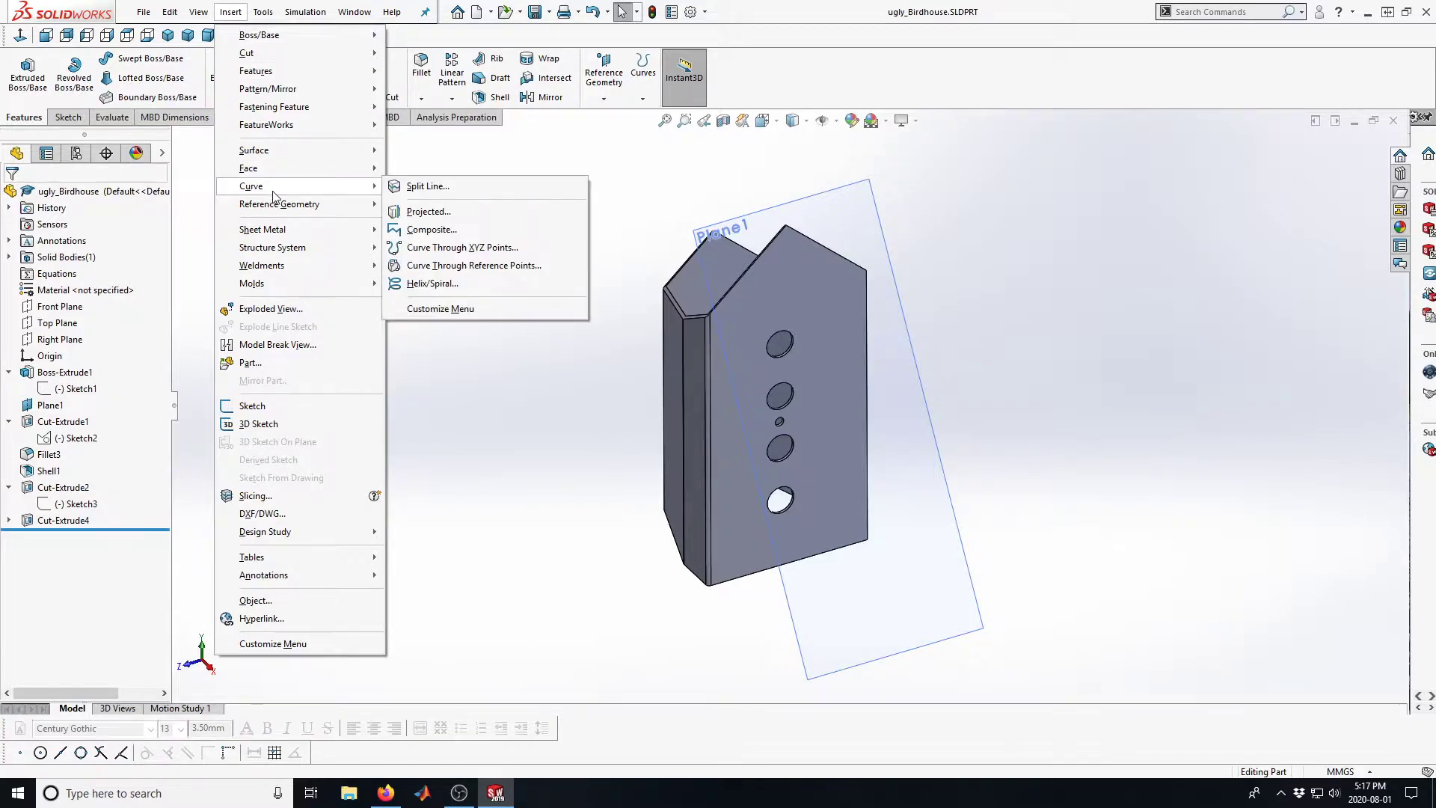
pyautogui.moveTo(299, 236)
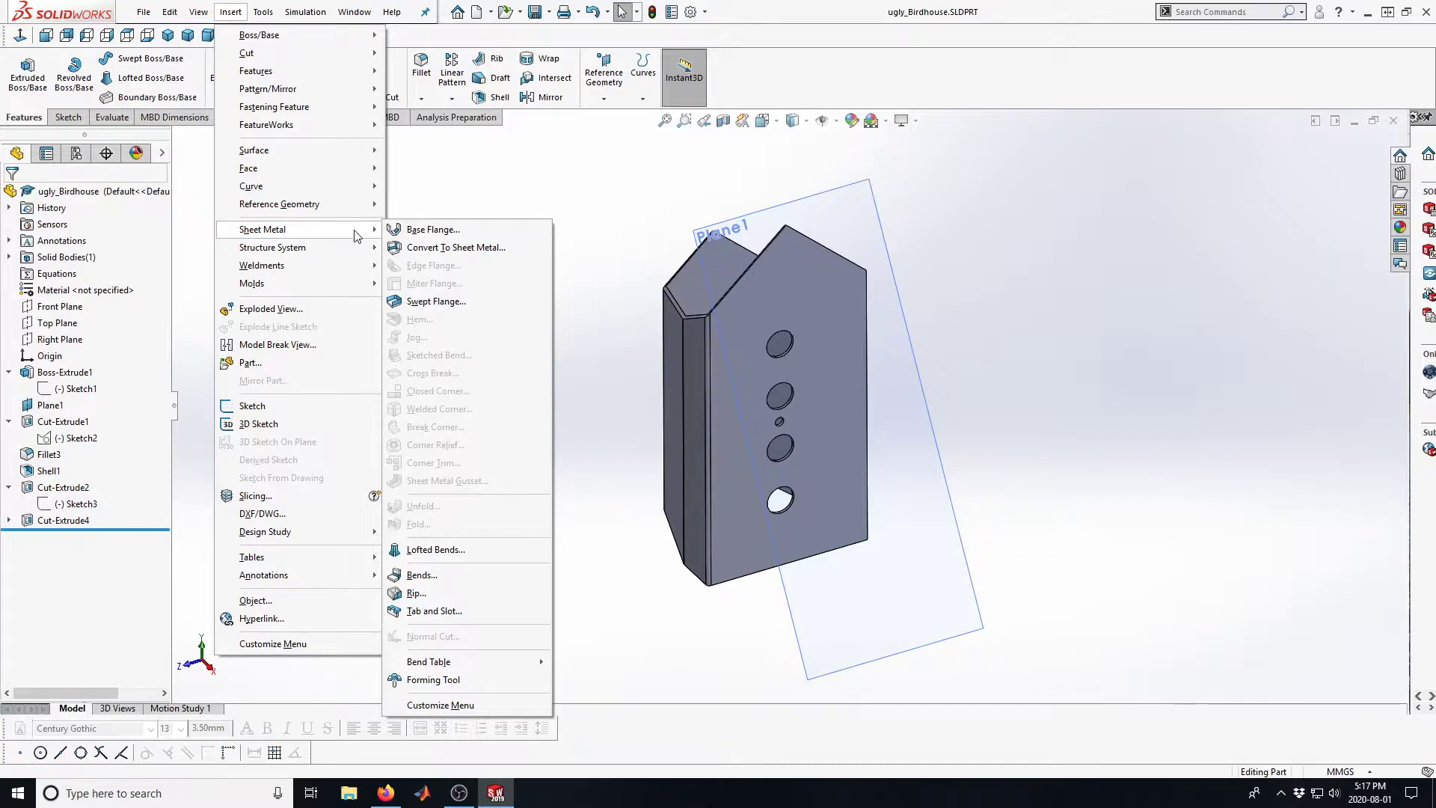
pyautogui.click(409, 249)
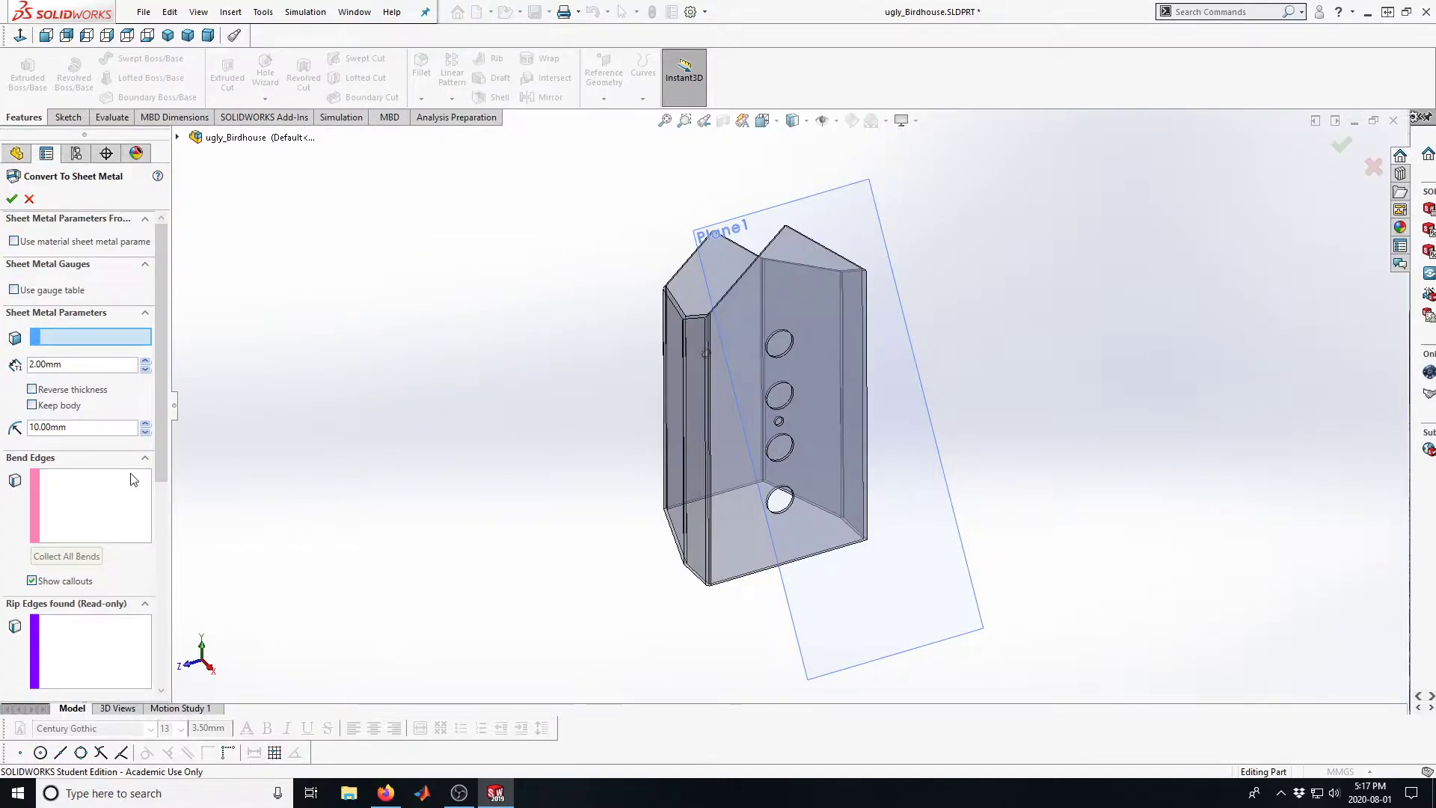
pyautogui.click(73, 361)
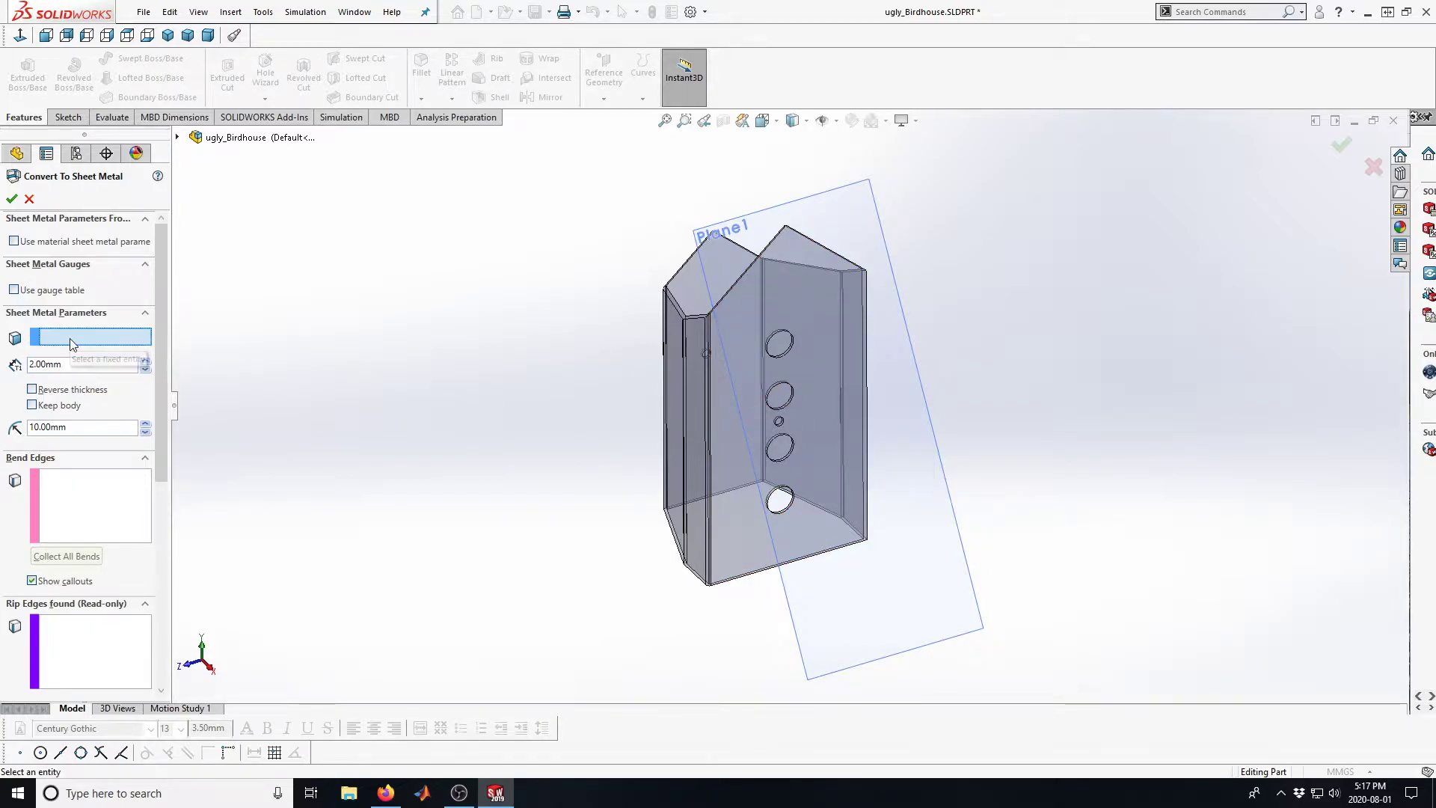
pyautogui.click(732, 415)
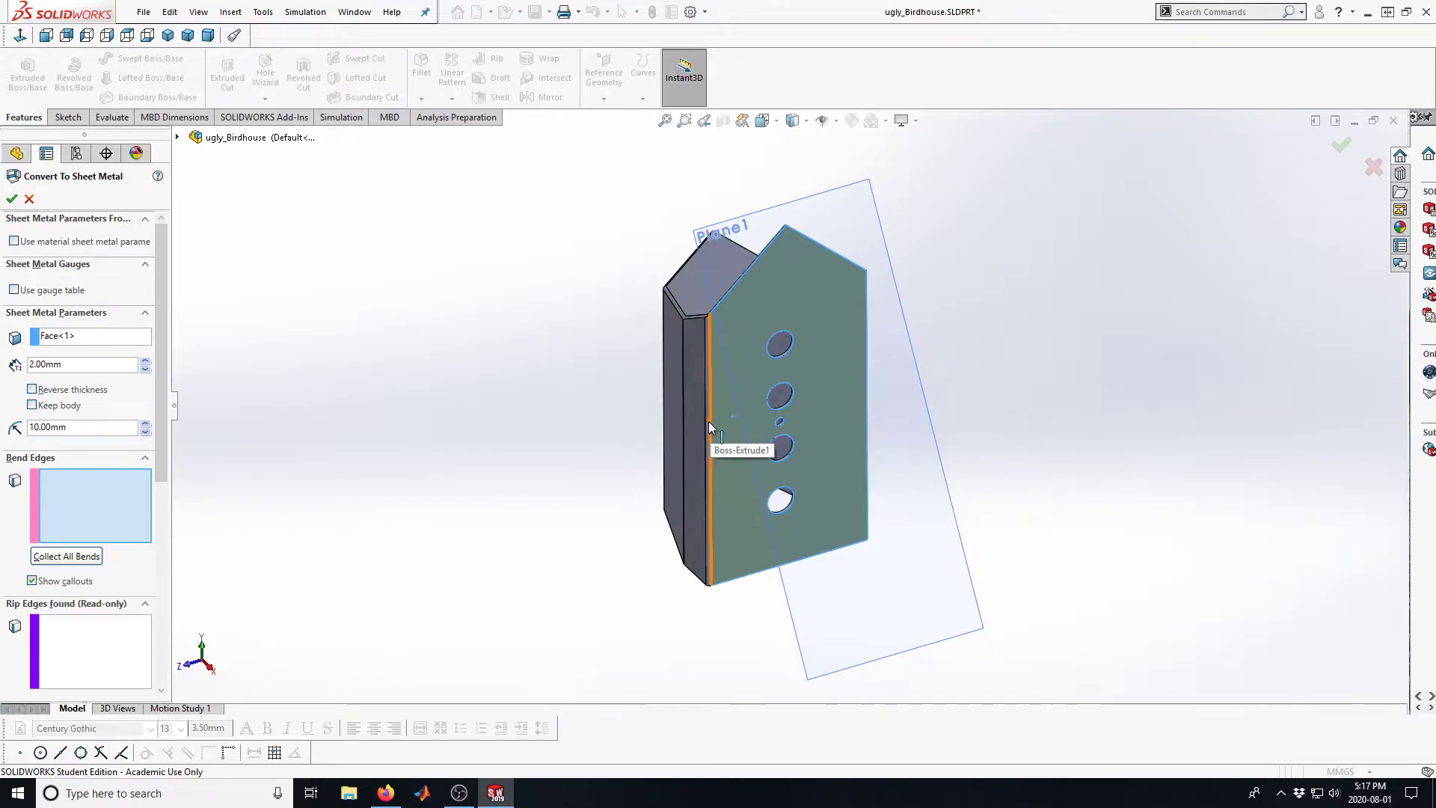
pyautogui.click(57, 557)
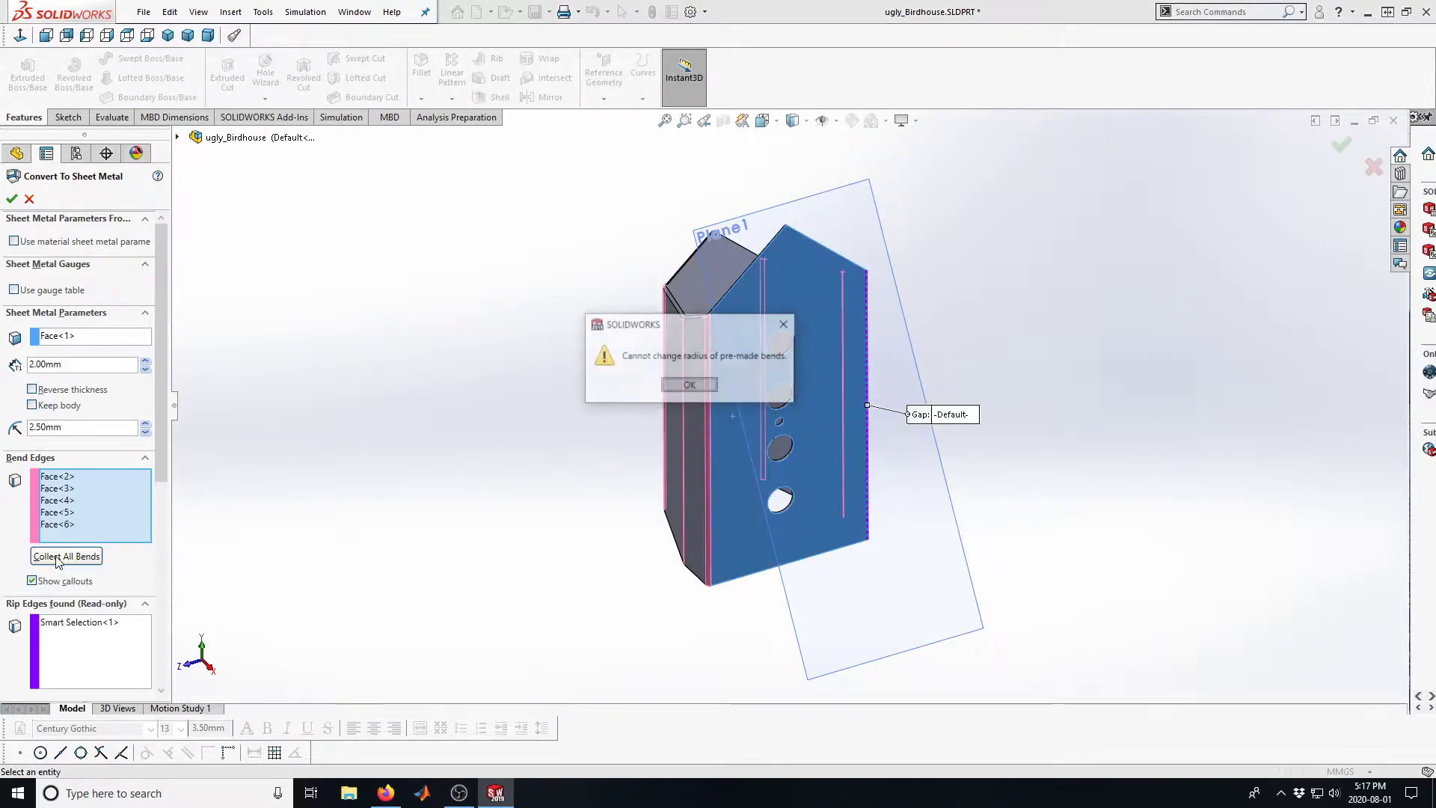
pyautogui.click(687, 387)
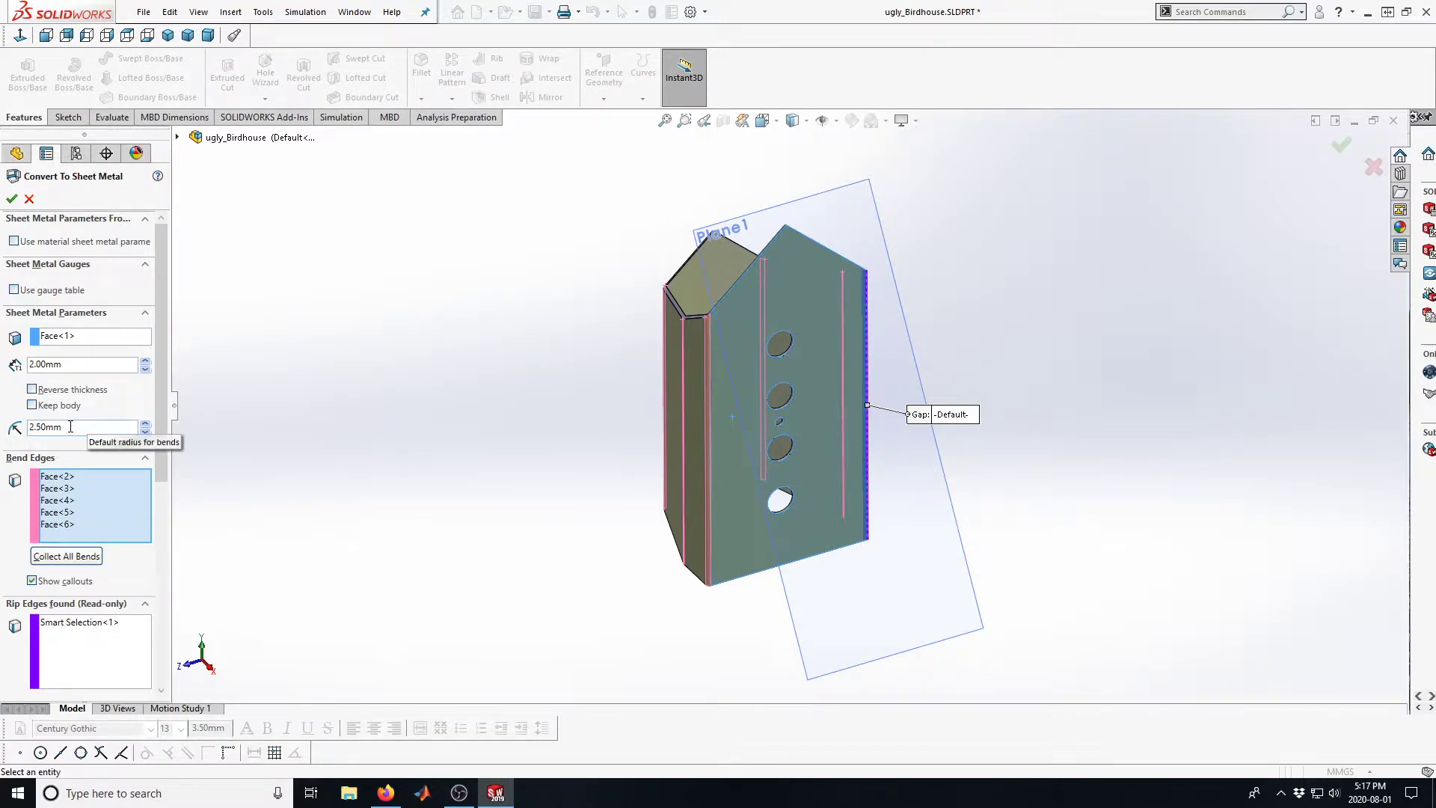
# Keep the default bend radius at 2.50 mm and complete the sheet metal conversion
pyautogui.moveTo(68, 426); pyautogui.dragTo(28, 418)
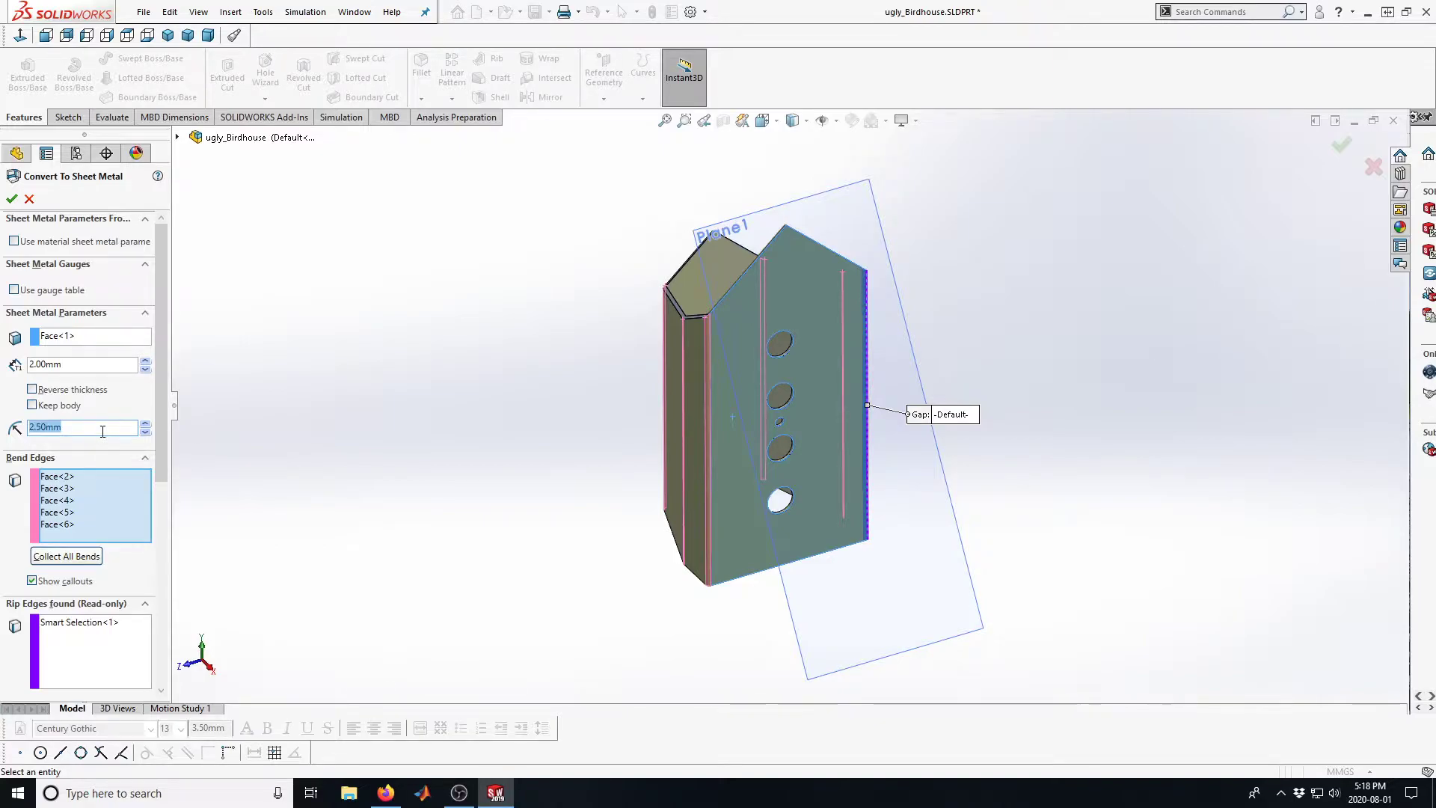
pyautogui.press('BackSpace')
pyautogui.press('Return')
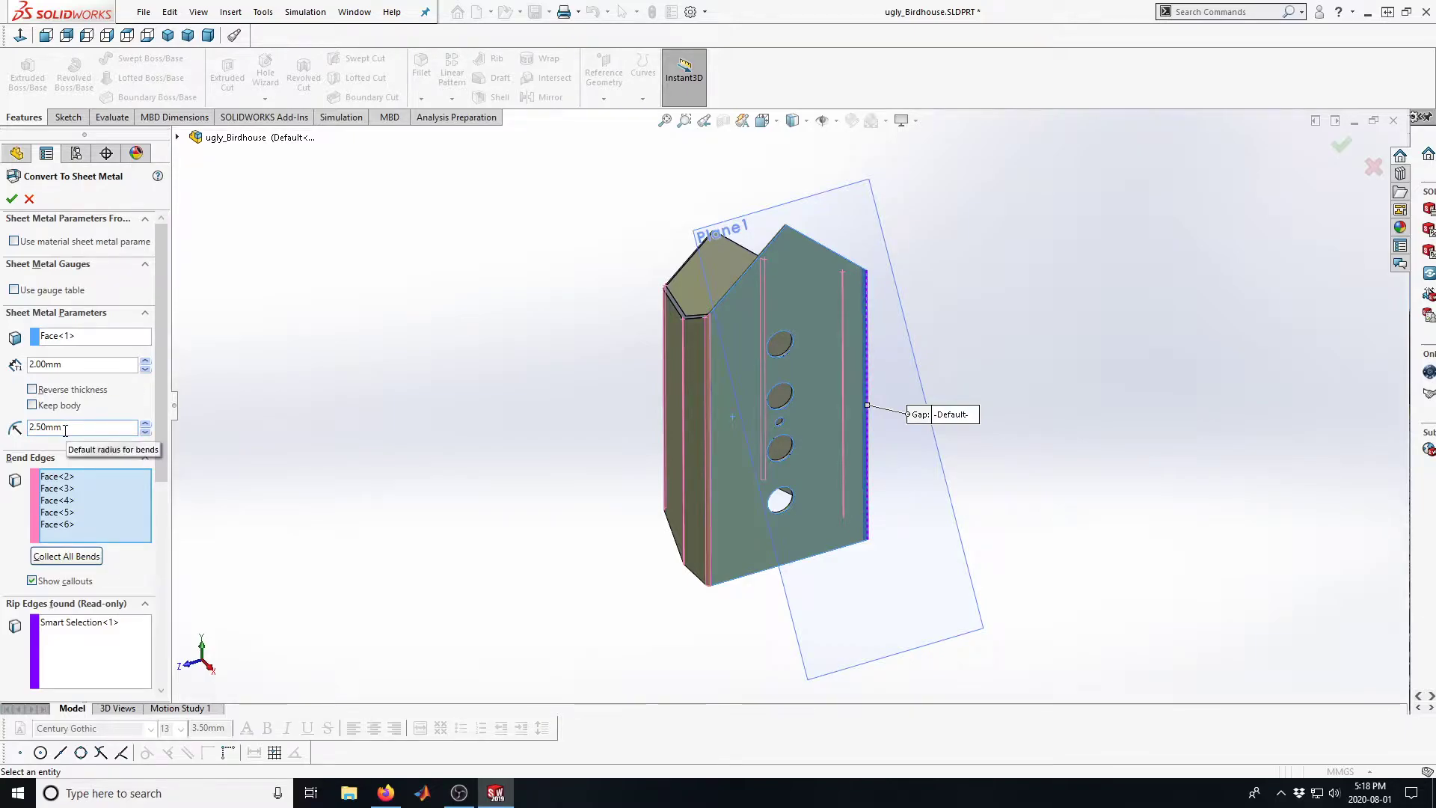
pyautogui.click(11, 198)
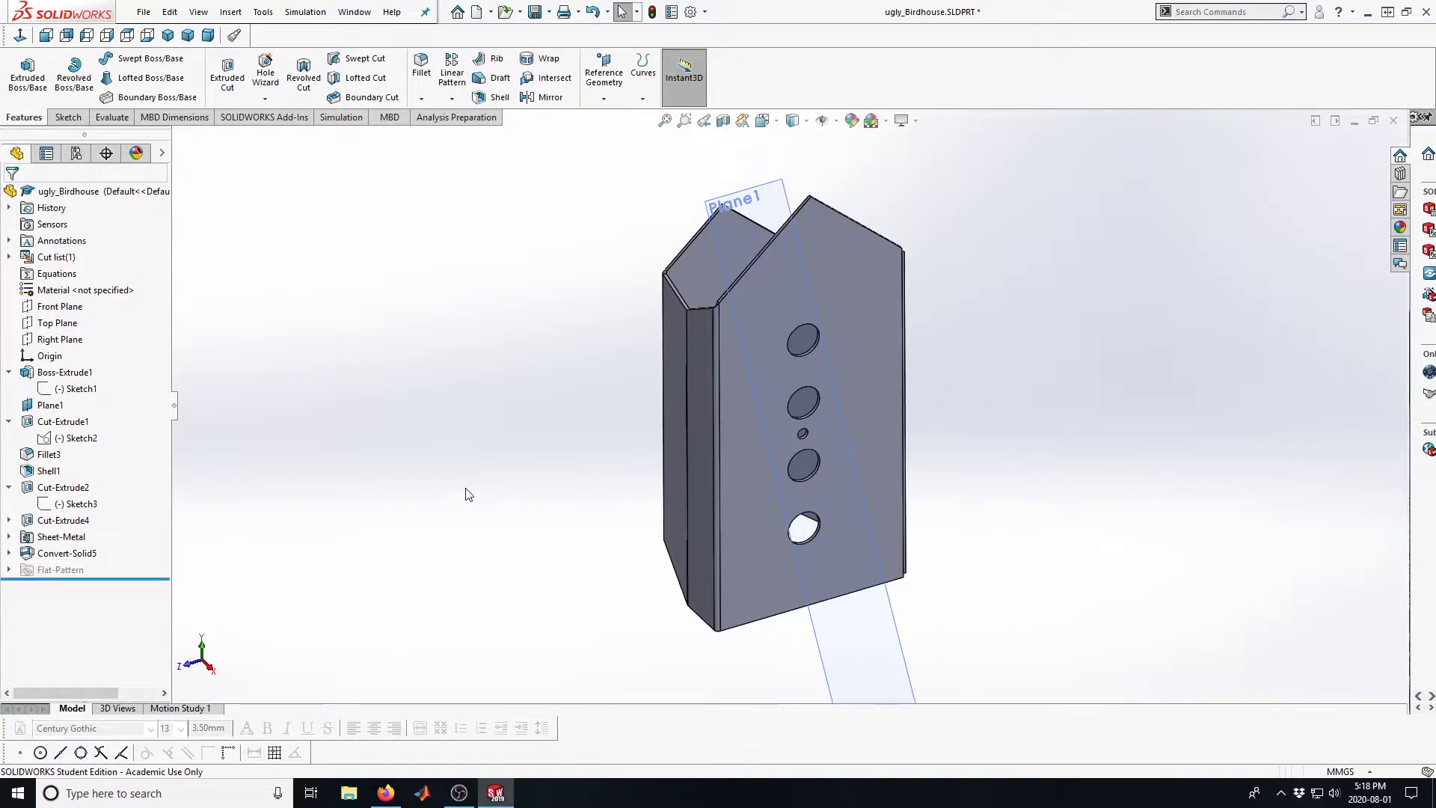
# Start an edge flange on the holed wall's vertical edge at the open seam, bent 90 degrees toward the adjacent wall and about 23 mm long
pyautogui.scroll(1, 465, 491)
pyautogui.moveTo(824, 397); pyautogui.dragTo(768, 431, button='middle')
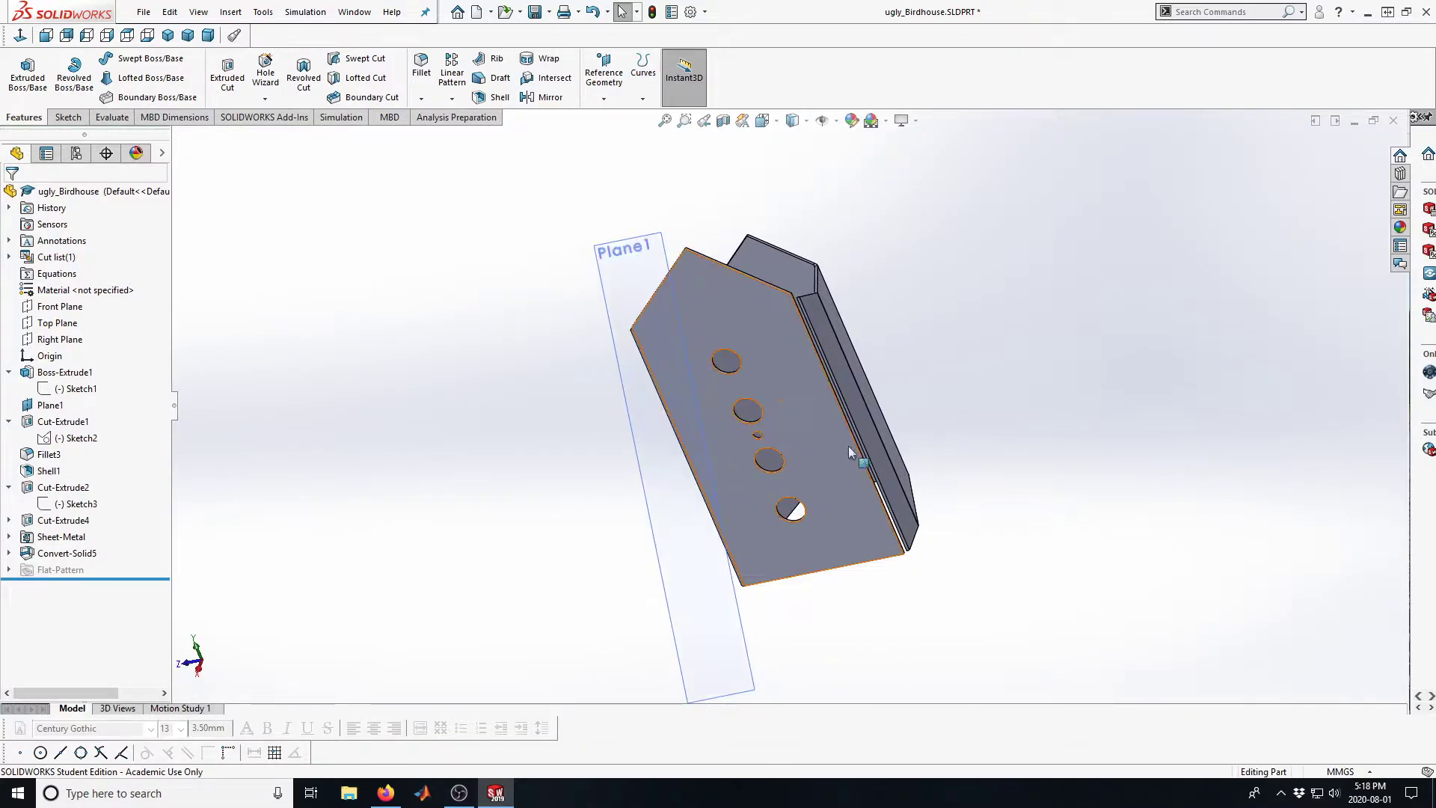
pyautogui.moveTo(835, 483)
pyautogui.mouseDown(button='middle')
pyautogui.moveTo(864, 374)
pyautogui.moveTo(852, 514)
pyautogui.moveTo(889, 544)
pyautogui.moveTo(759, 506)
pyautogui.moveTo(711, 558)
pyautogui.moveTo(761, 565)
pyautogui.moveTo(740, 483)
pyautogui.moveTo(772, 476)
pyautogui.moveTo(853, 628)
pyautogui.moveTo(845, 554)
pyautogui.moveTo(773, 570)
pyautogui.moveTo(841, 402)
pyautogui.moveTo(861, 428)
pyautogui.moveTo(838, 457)
pyautogui.mouseUp(button='middle')
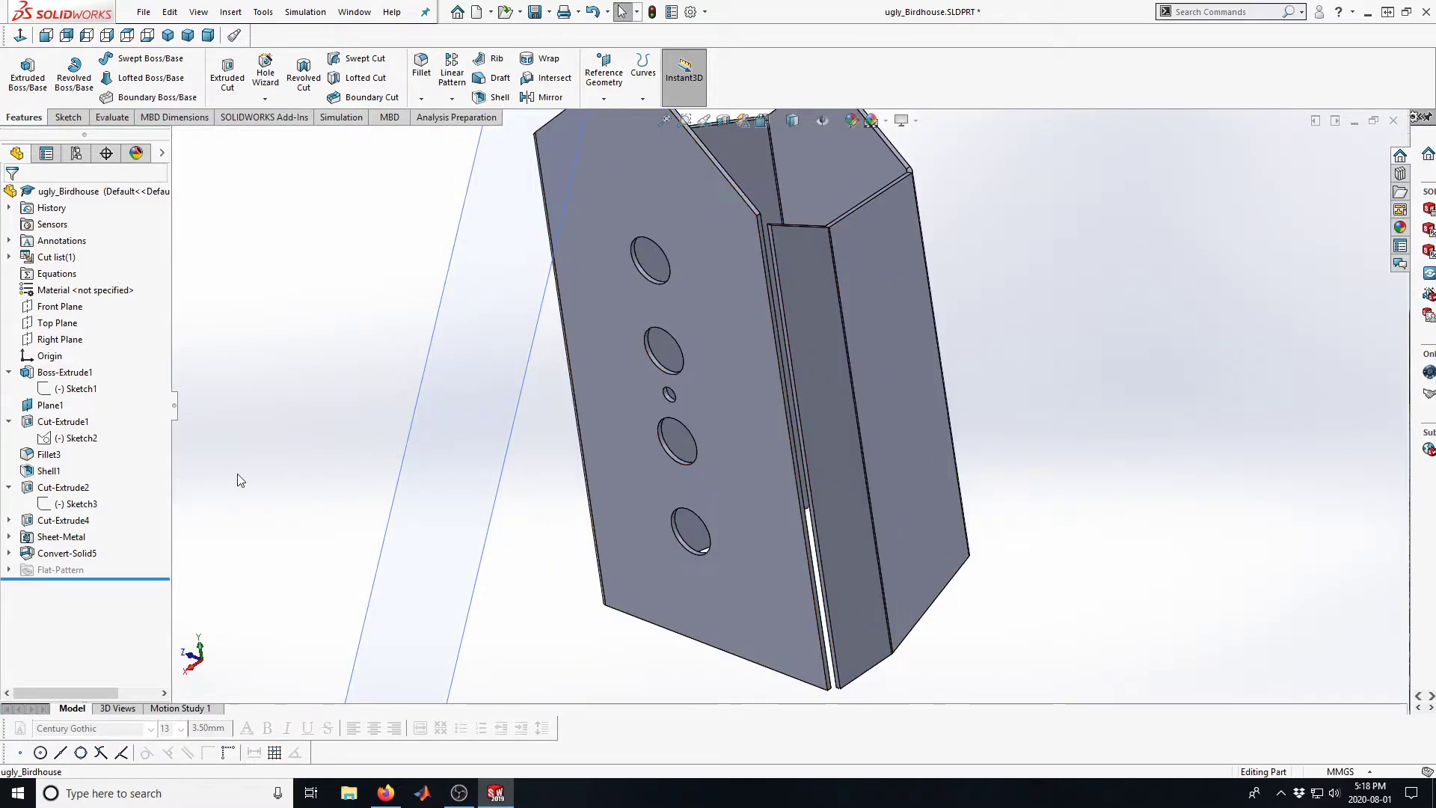
pyautogui.click(230, 12)
pyautogui.moveTo(286, 234)
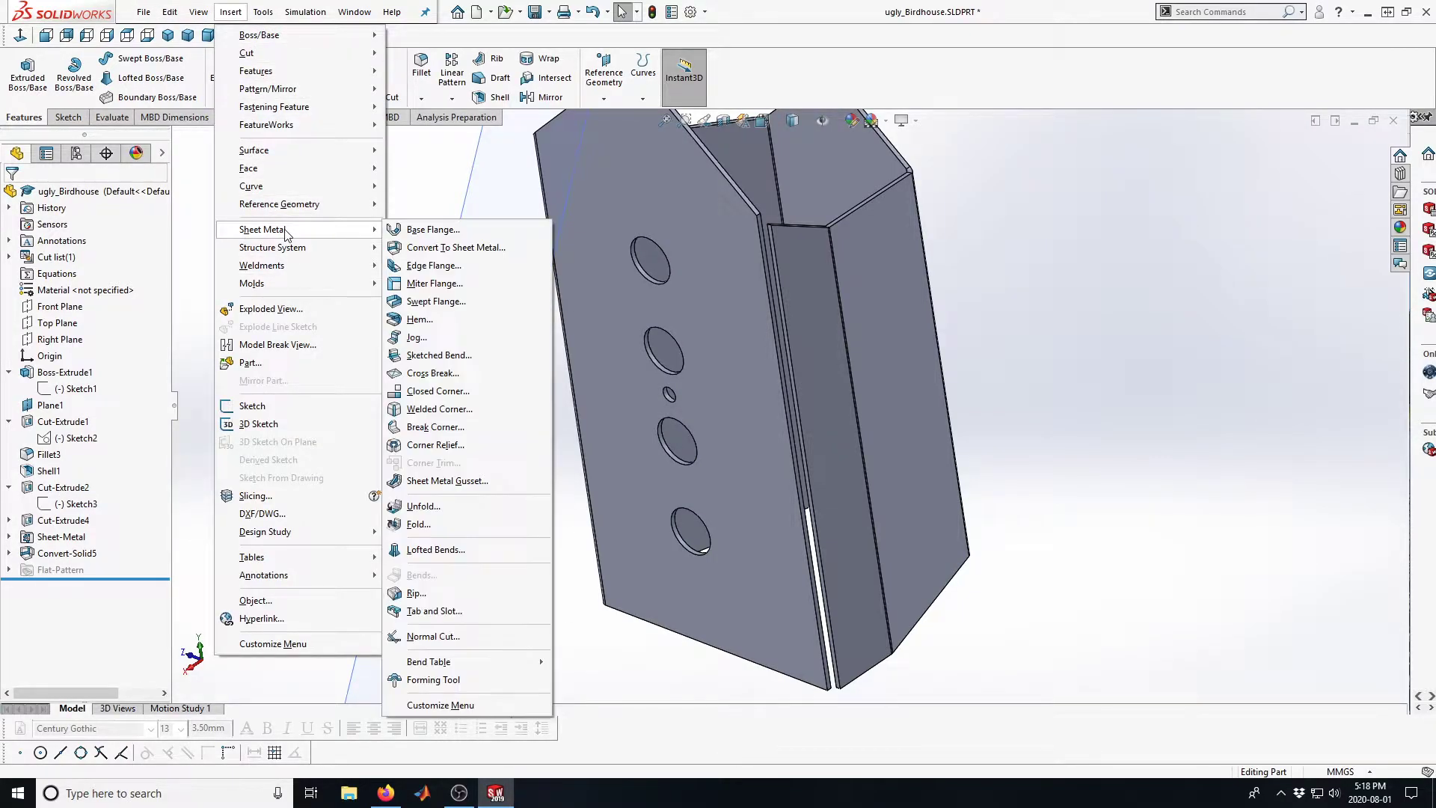
pyautogui.click(437, 266)
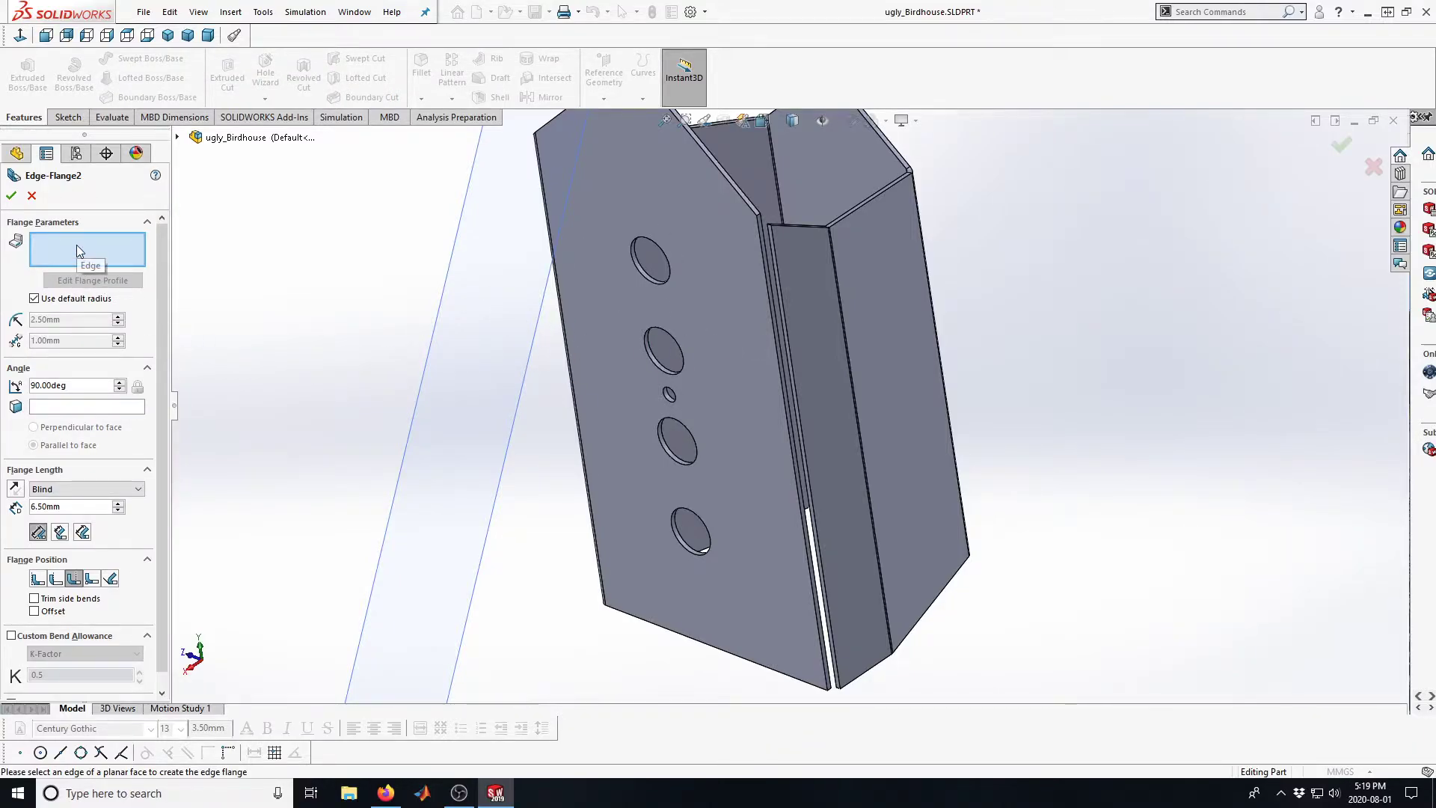
pyautogui.moveTo(733, 356); pyautogui.dragTo(689, 528, button='middle')
pyautogui.scroll(-5, 718, 338)
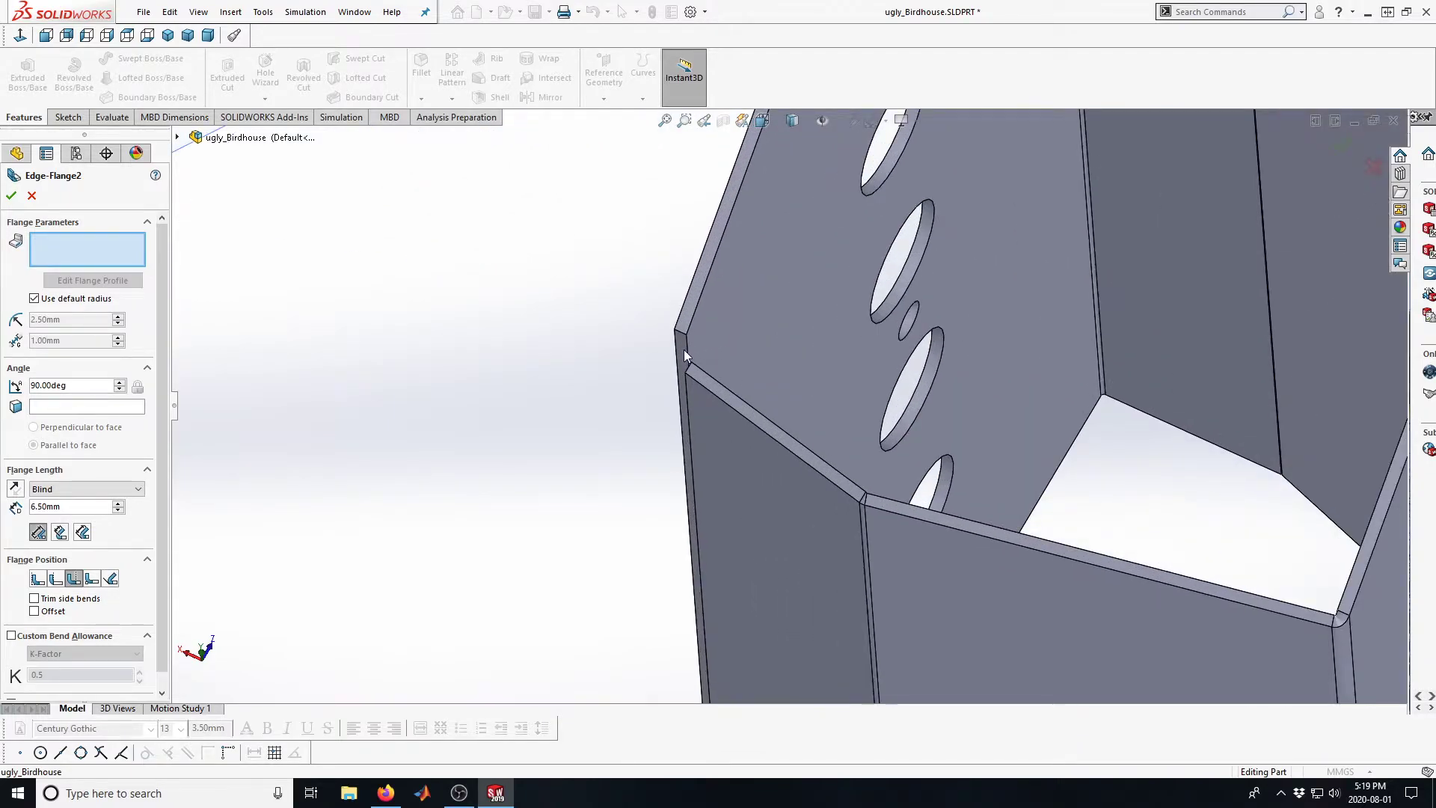
pyautogui.click(689, 348)
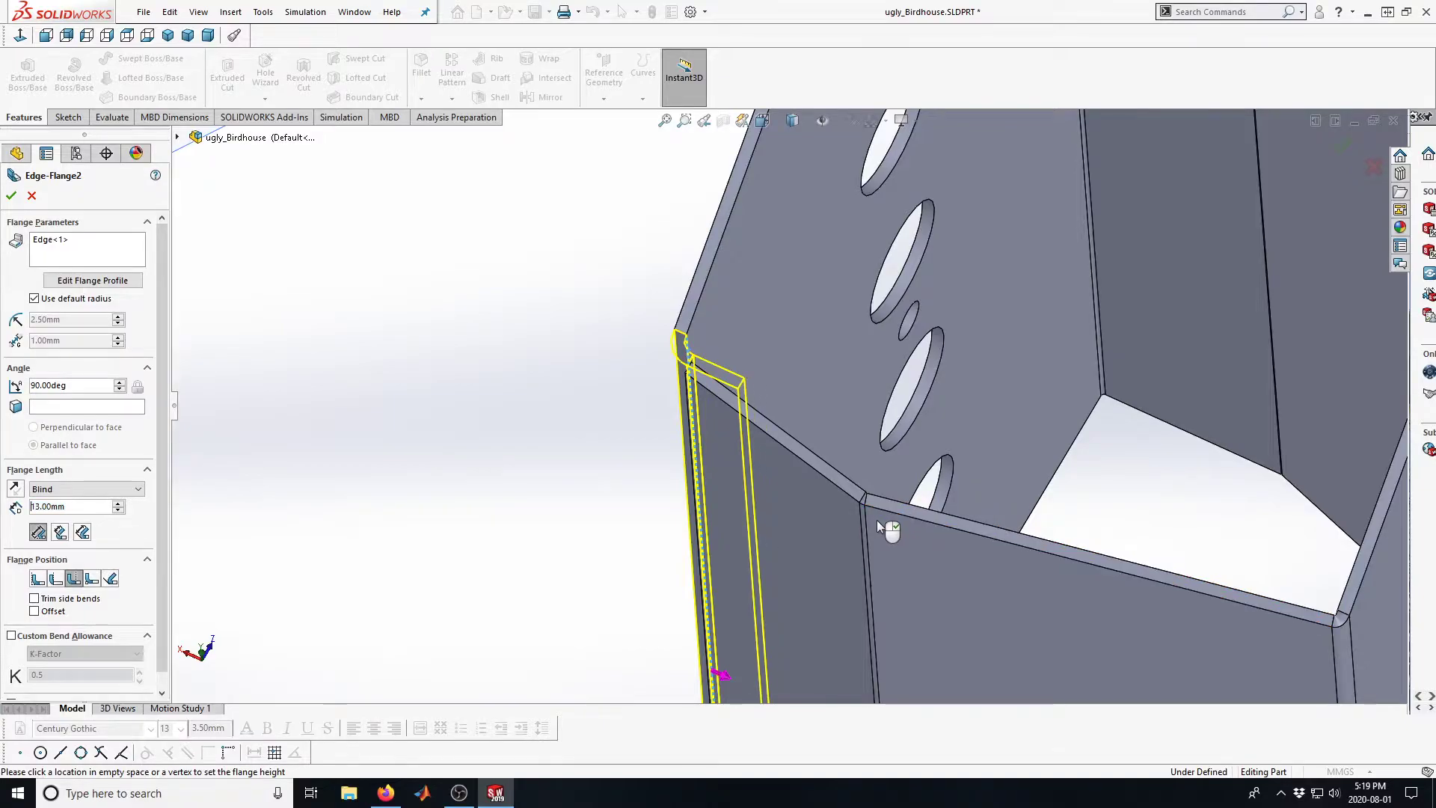
pyautogui.click(964, 470)
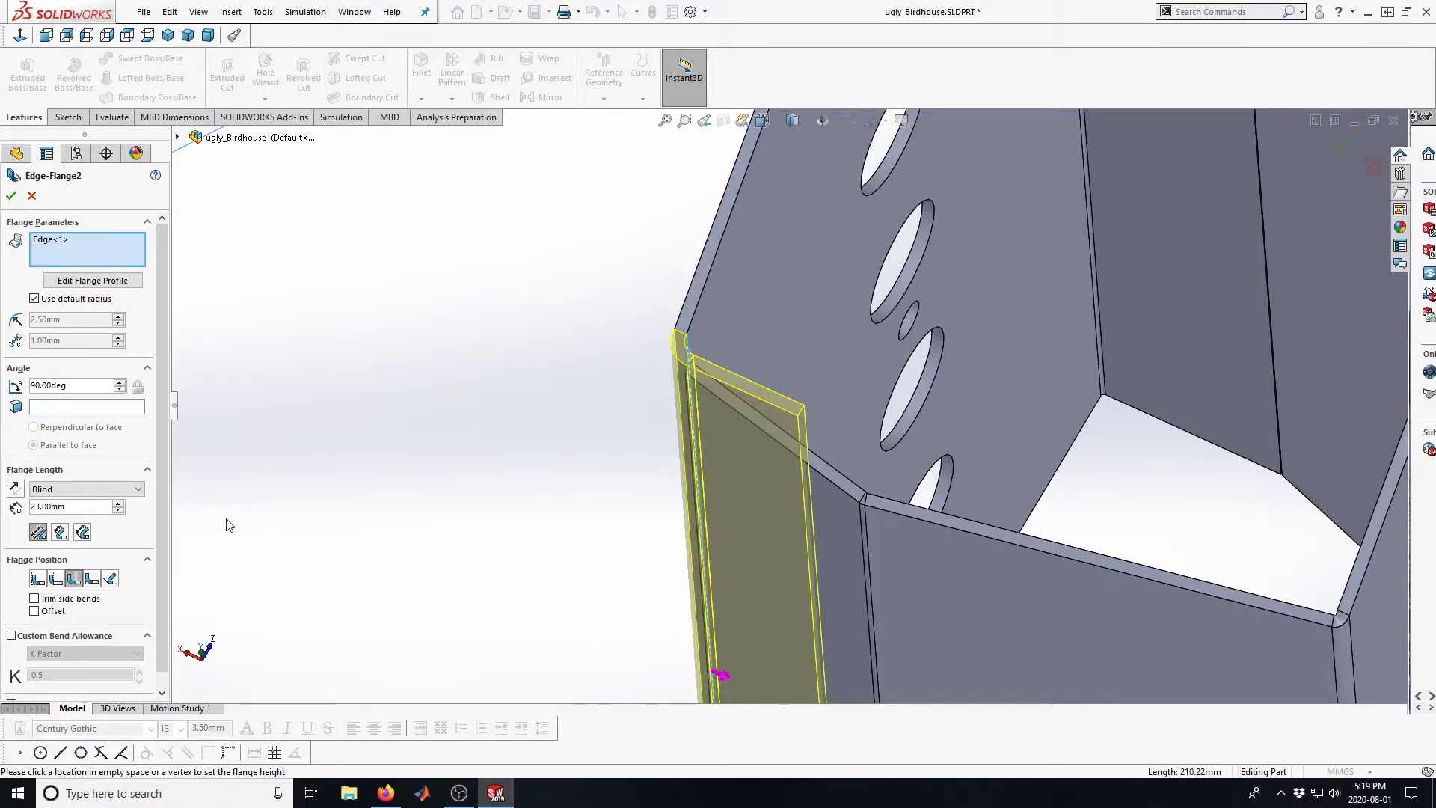
# Try the Material Inside, Material Outside and Bend from Virtual Sharp flange positions, and return to Bend Outside
pyautogui.moveTo(763, 460); pyautogui.dragTo(721, 570, button='middle')
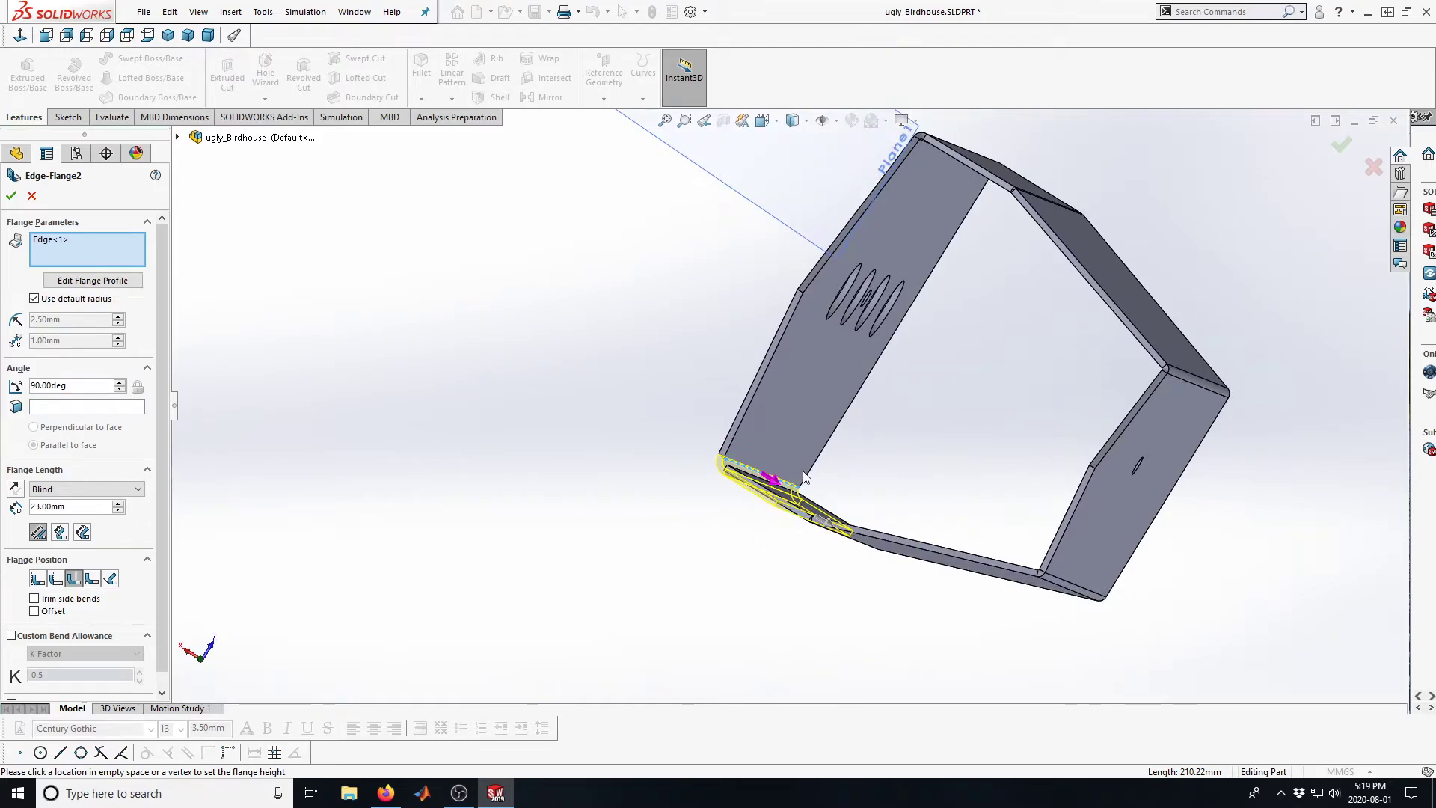
pyautogui.scroll(-4, 676, 503)
pyautogui.scroll(-1, 675, 503)
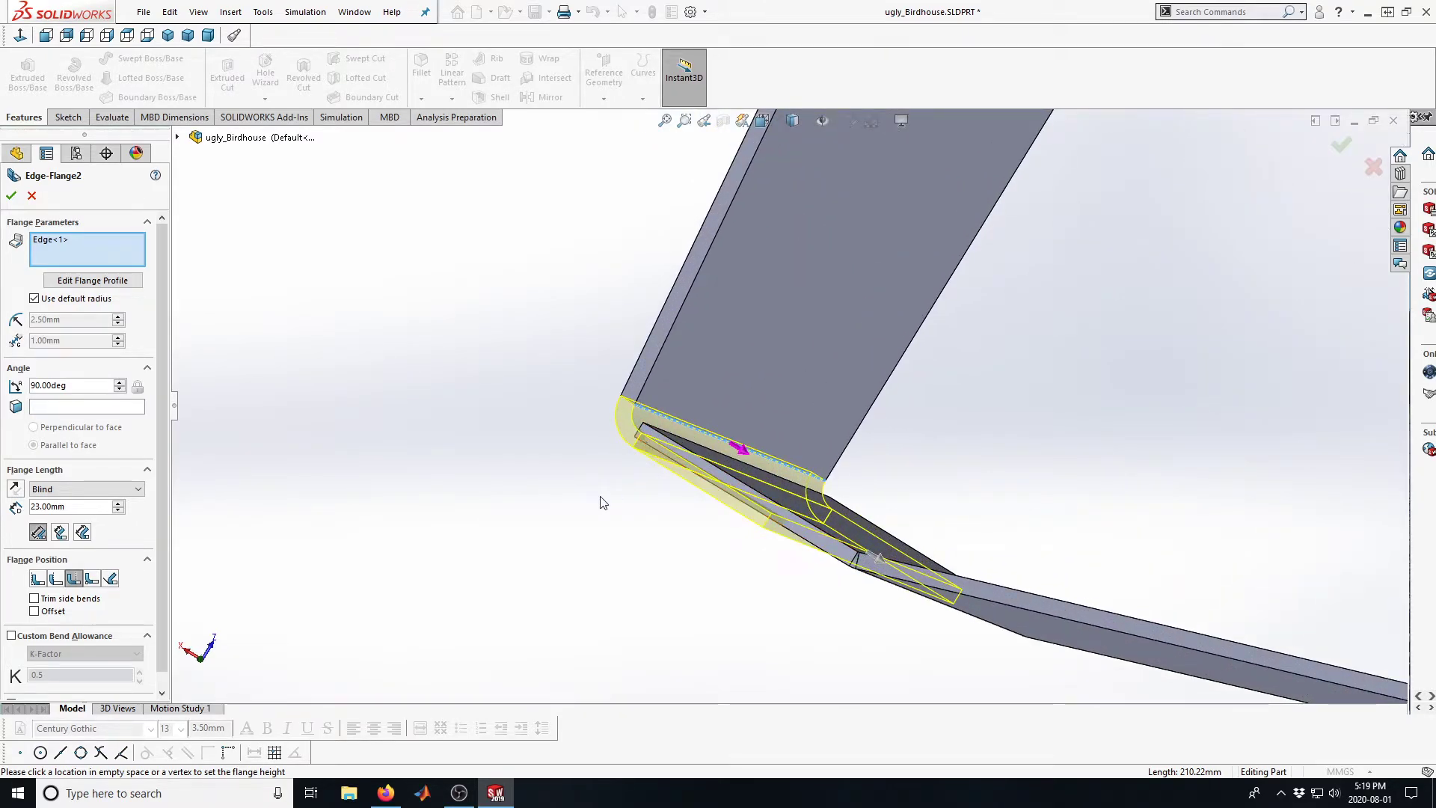
pyautogui.click(37, 579)
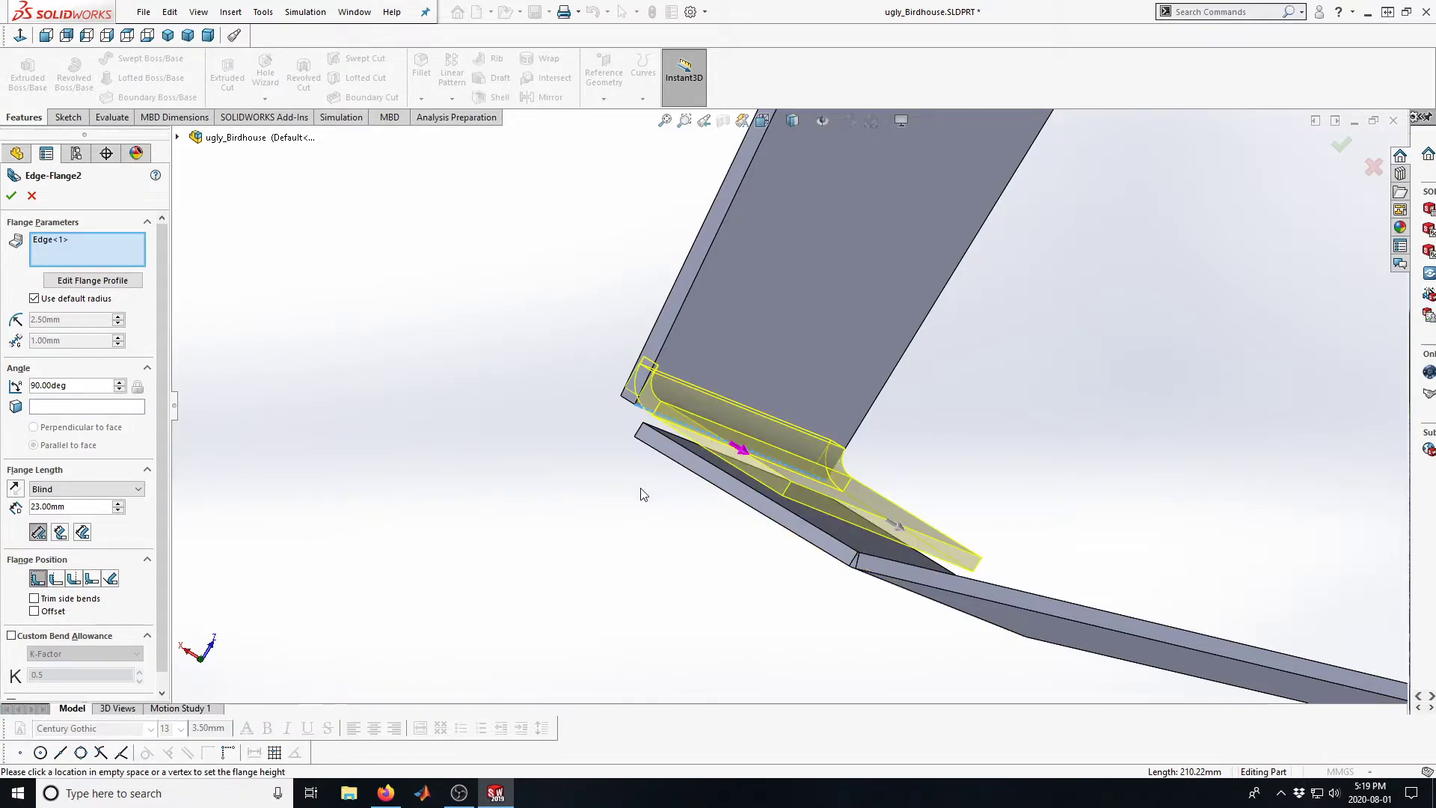
pyautogui.moveTo(571, 468)
pyautogui.mouseDown(button='middle')
pyautogui.moveTo(617, 466)
pyautogui.moveTo(556, 455)
pyautogui.mouseUp(button='middle')
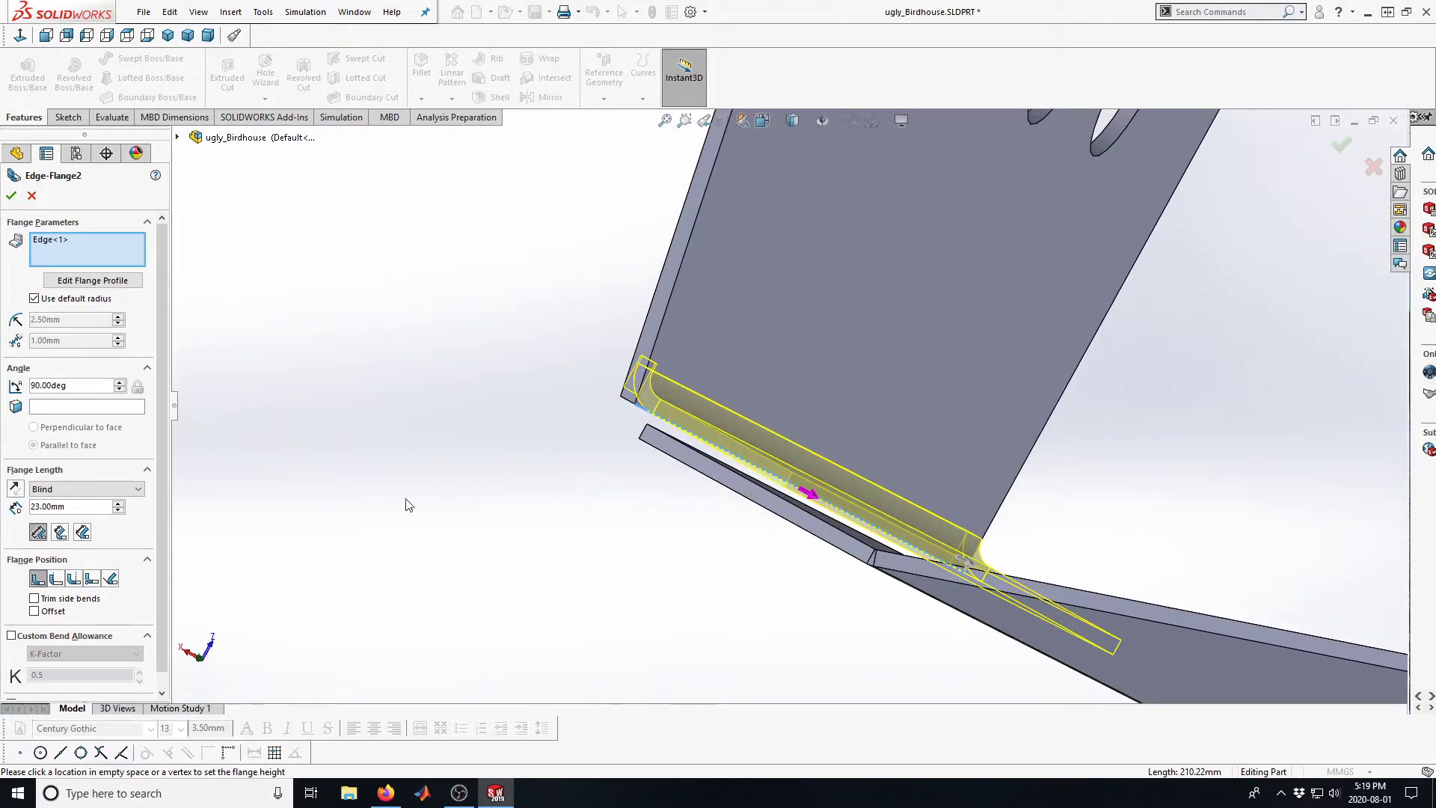
pyautogui.scroll(1, 449, 493)
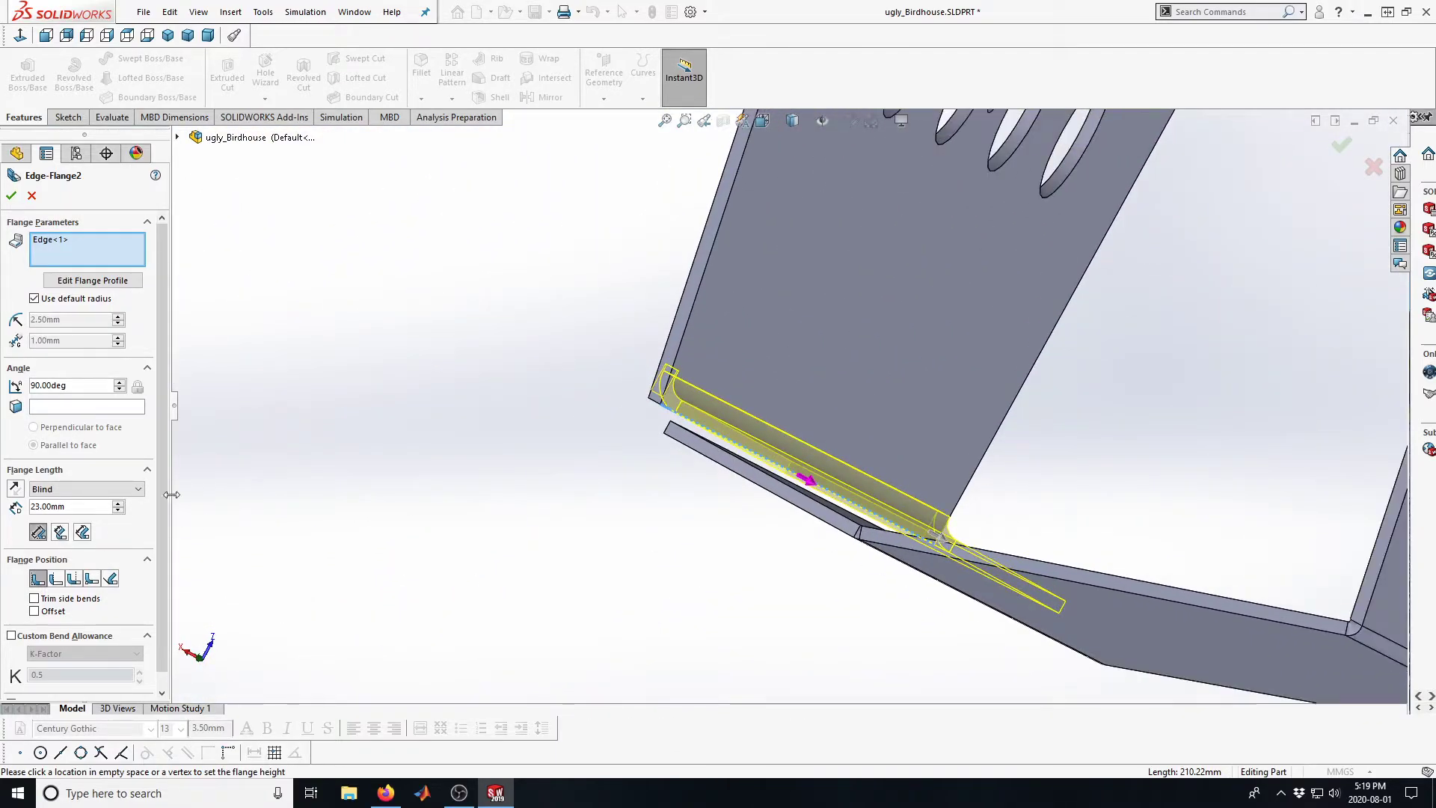
pyautogui.click(55, 579)
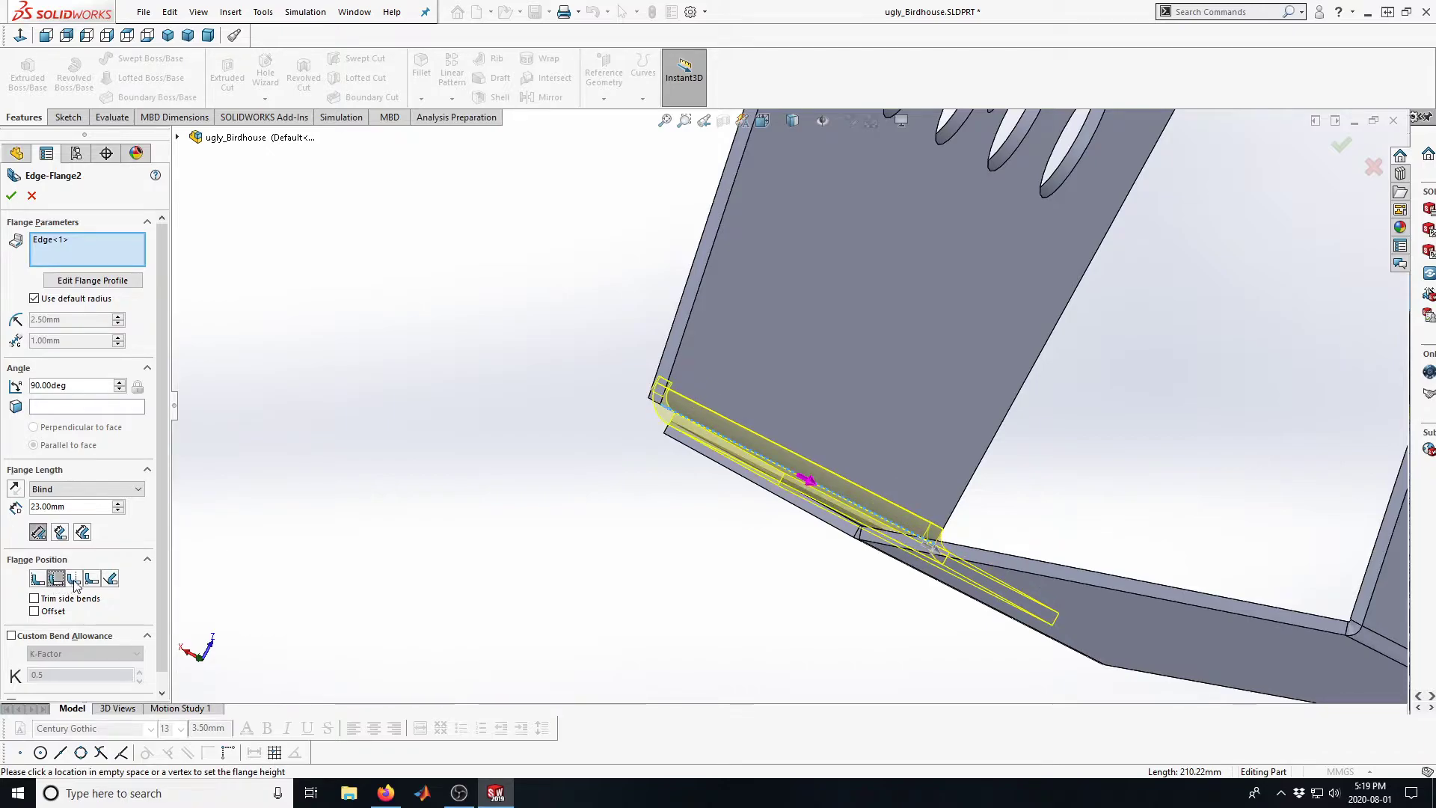
pyautogui.click(73, 579)
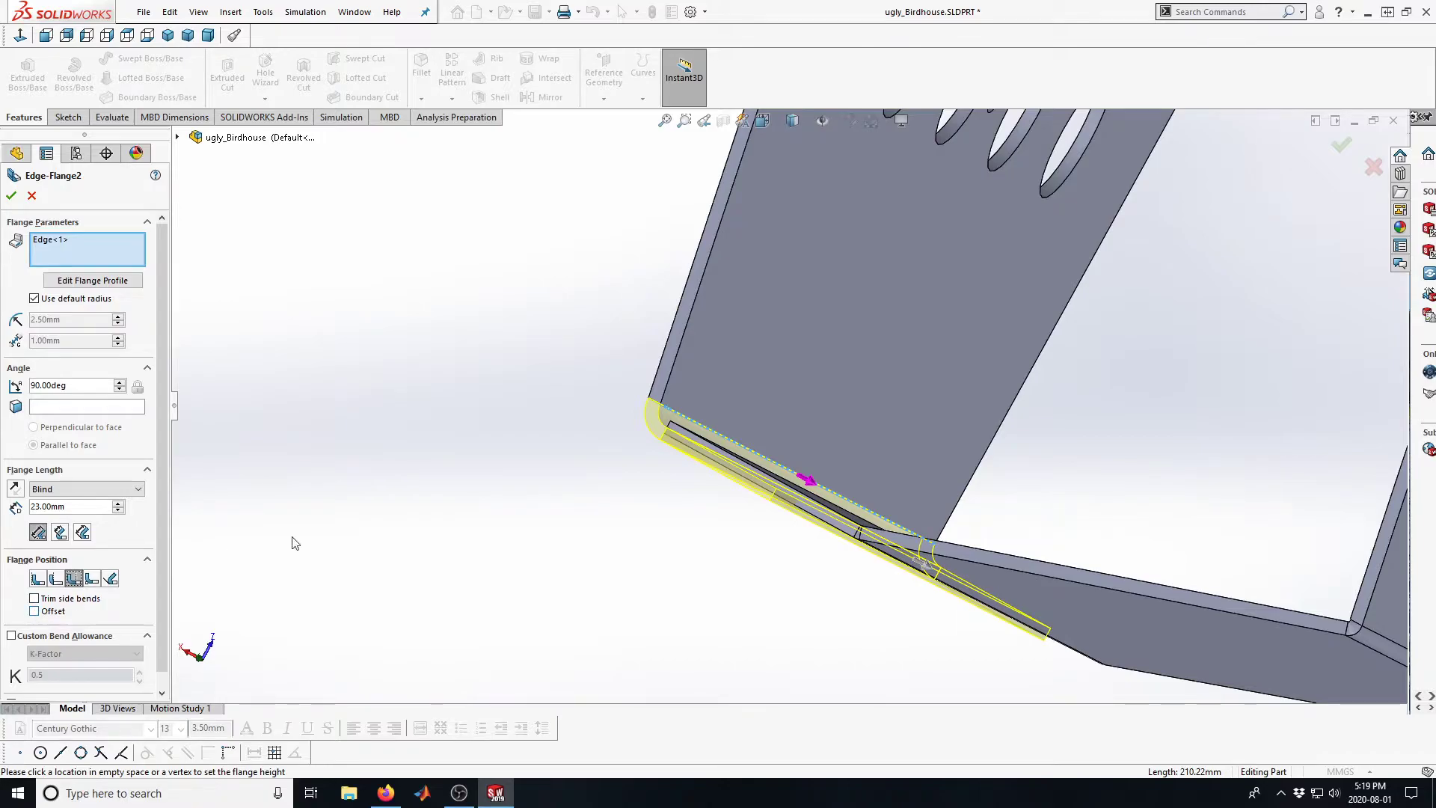
pyautogui.click(91, 580)
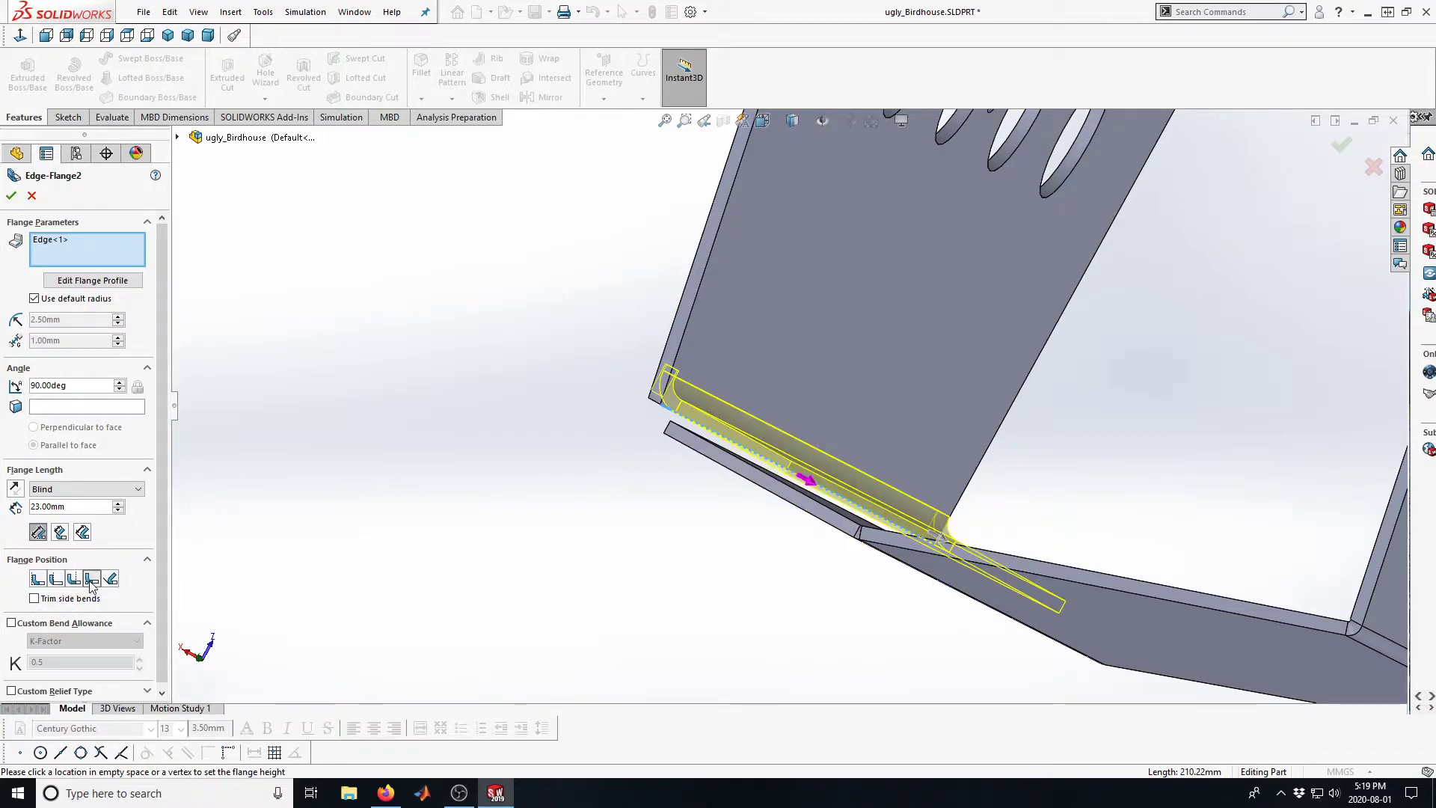
pyautogui.click(73, 579)
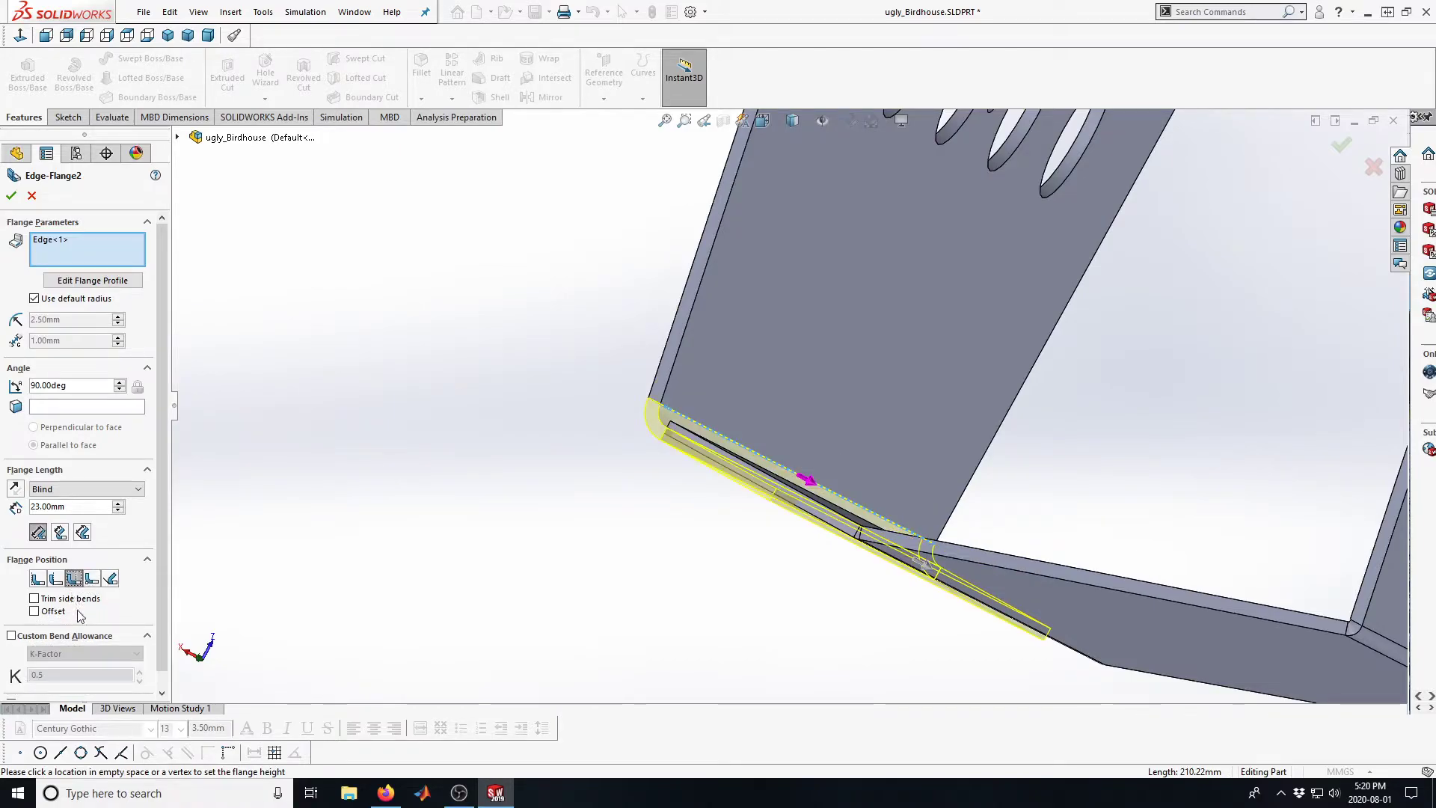
# Enable a blind offset for the flange position and set its distance to 2 mm
pyautogui.click(35, 611)
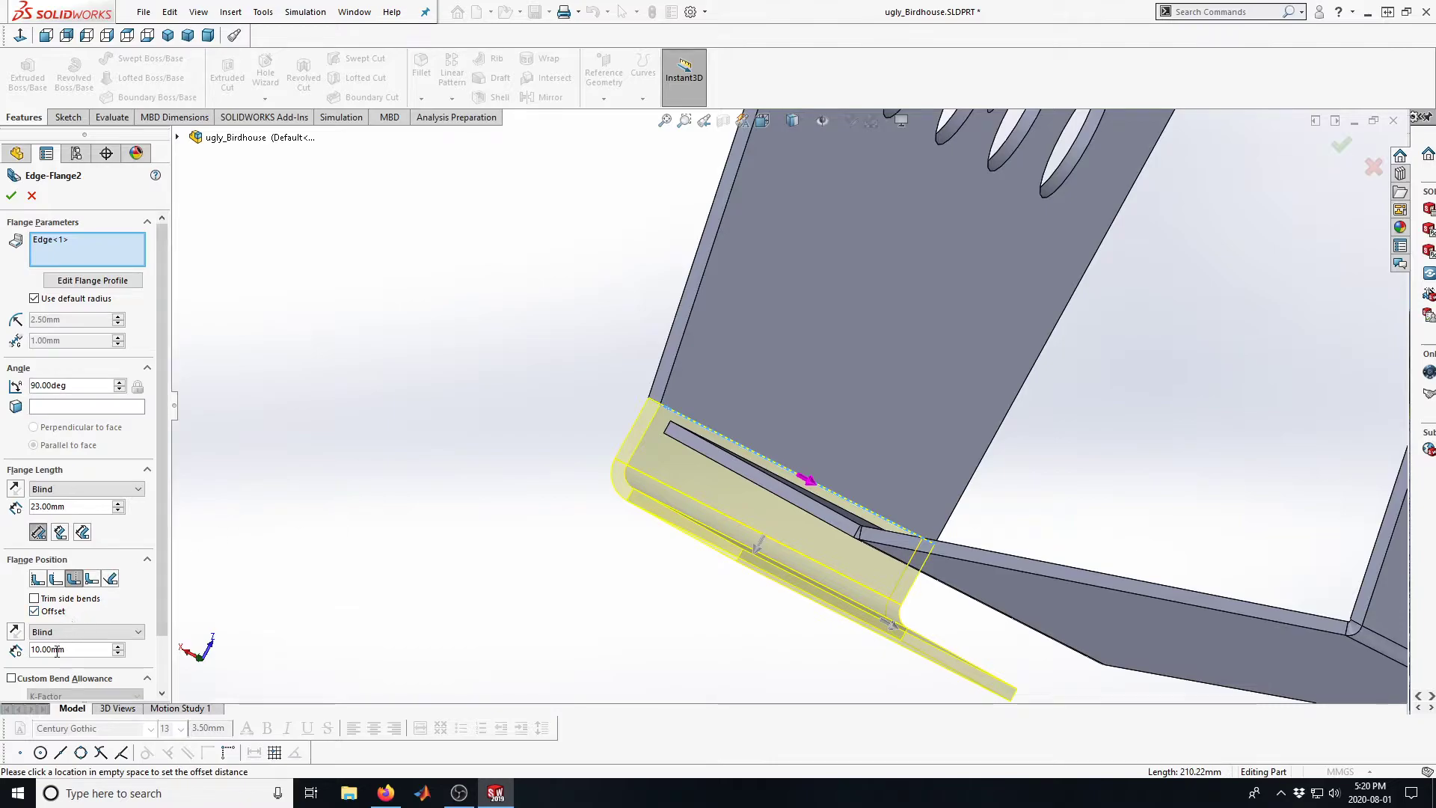
pyautogui.moveTo(70, 649); pyautogui.dragTo(27, 646)
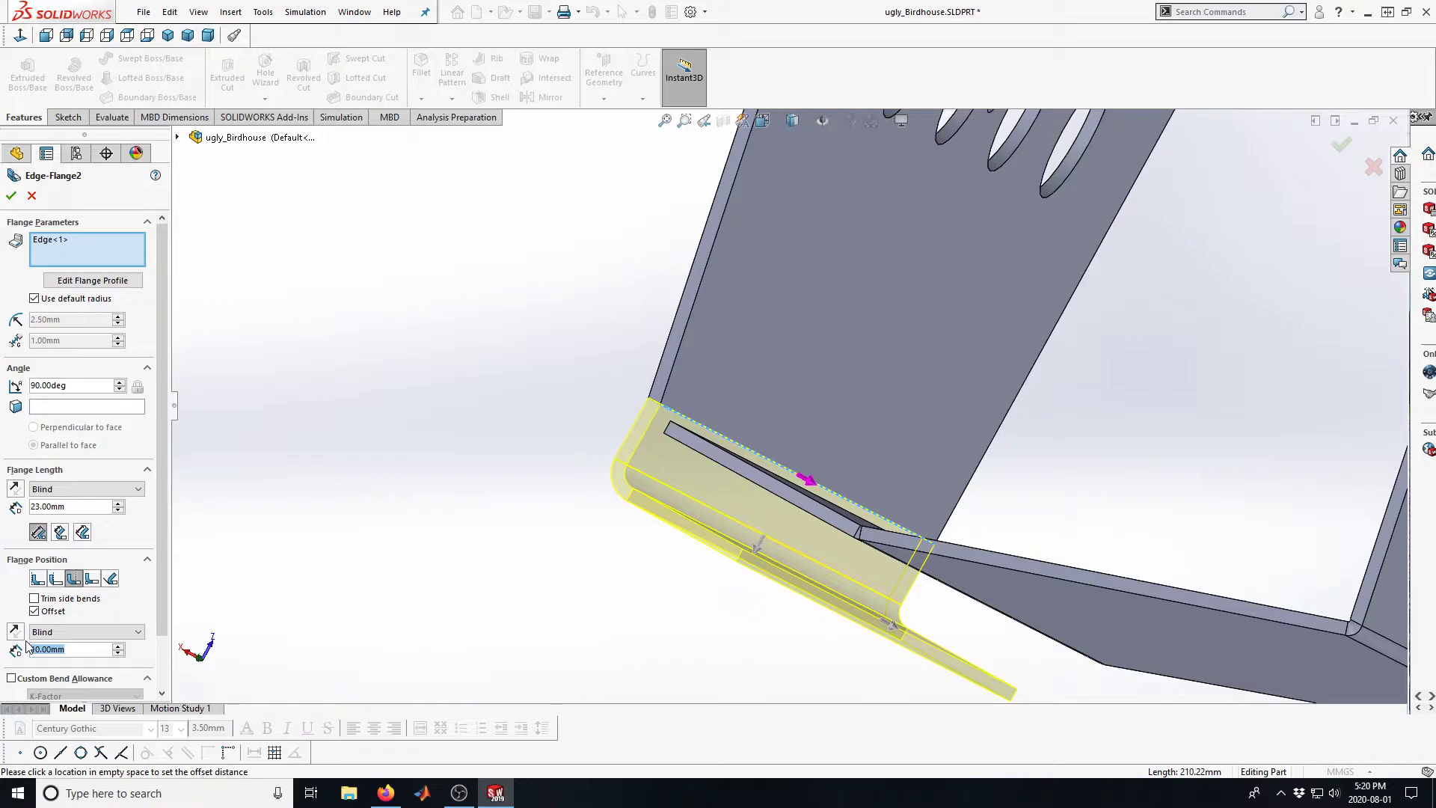
pyautogui.write('2')
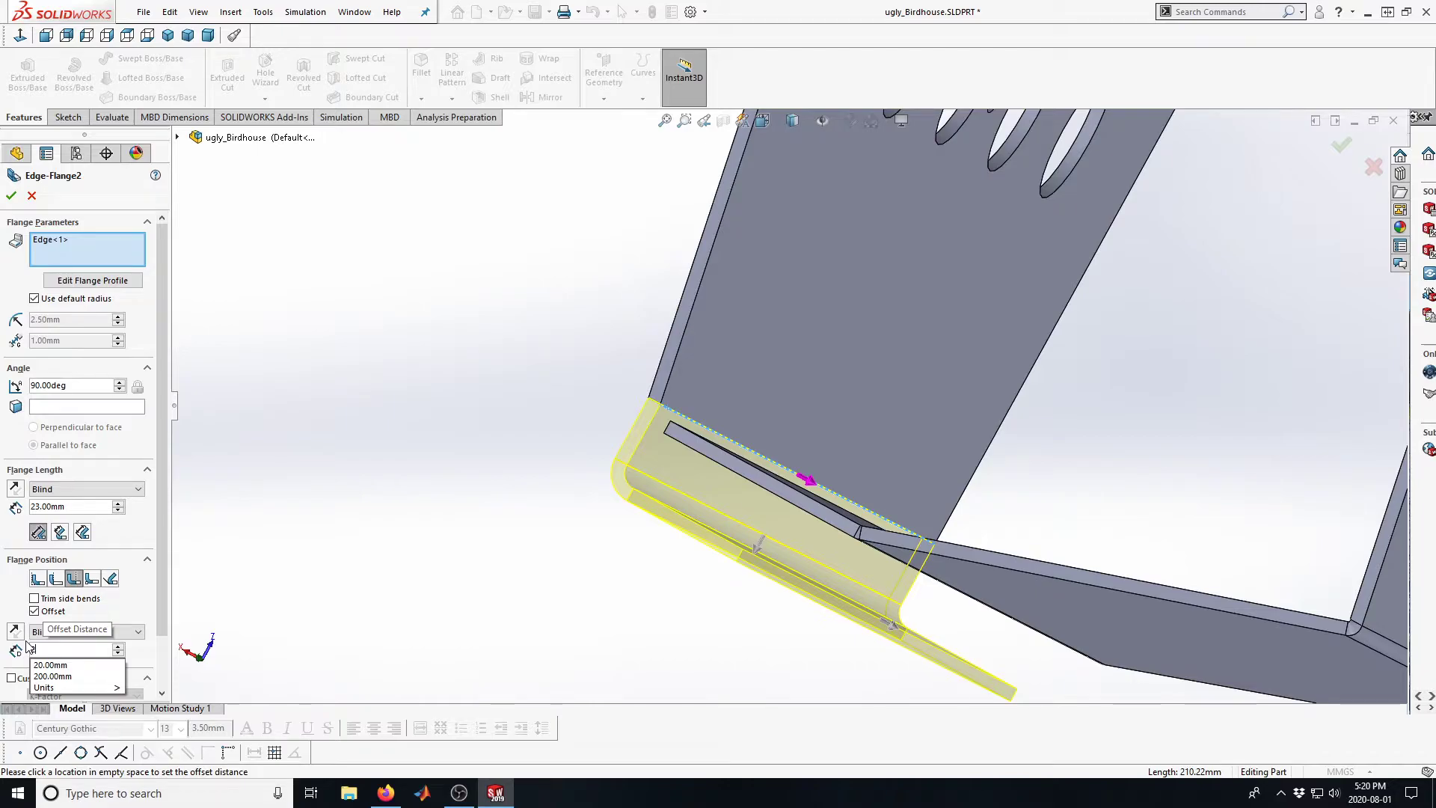
pyautogui.press('Return')
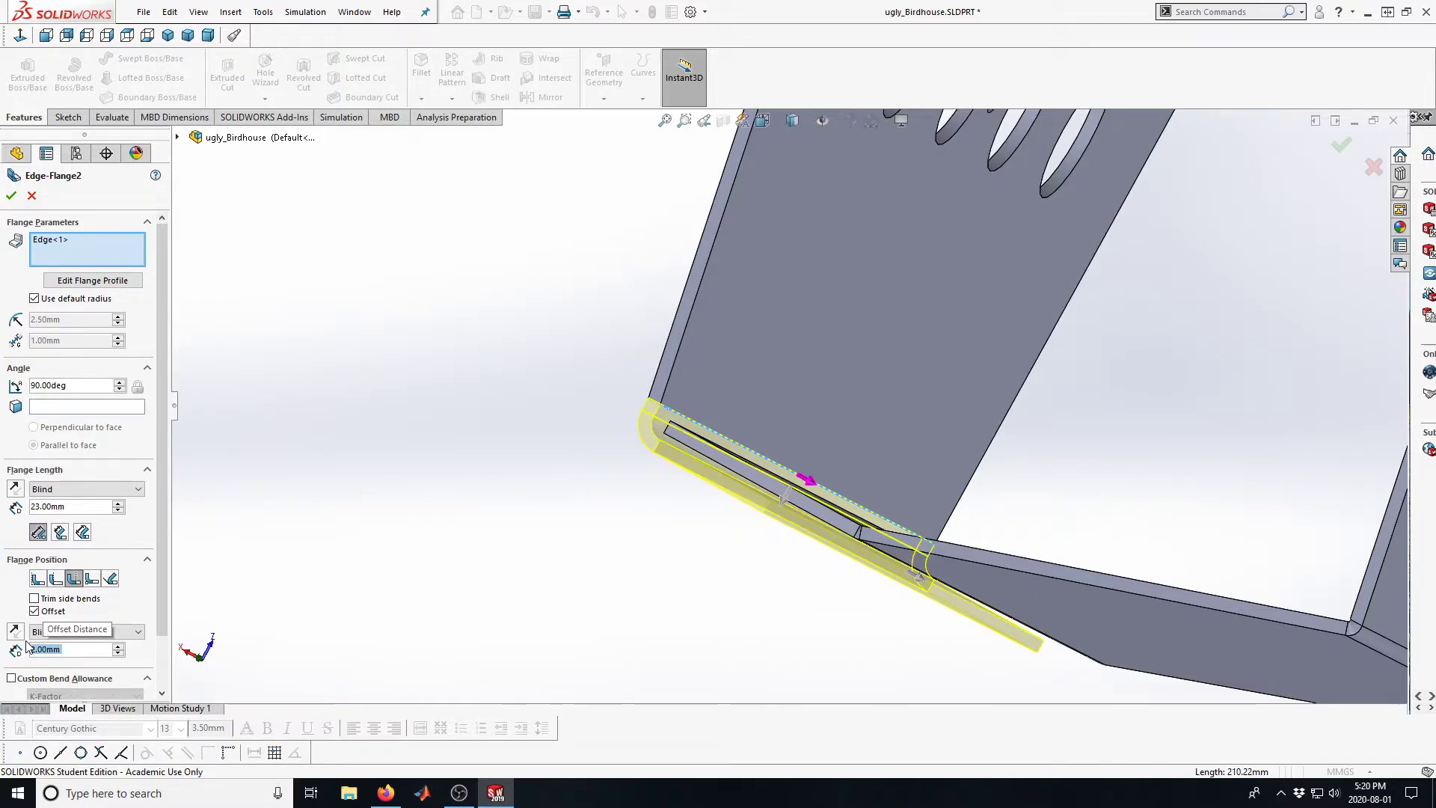
# Reduce the flange's offset distance to 1 mm and check its clearance around the adjacent wall
pyautogui.scroll(-5, 680, 449)
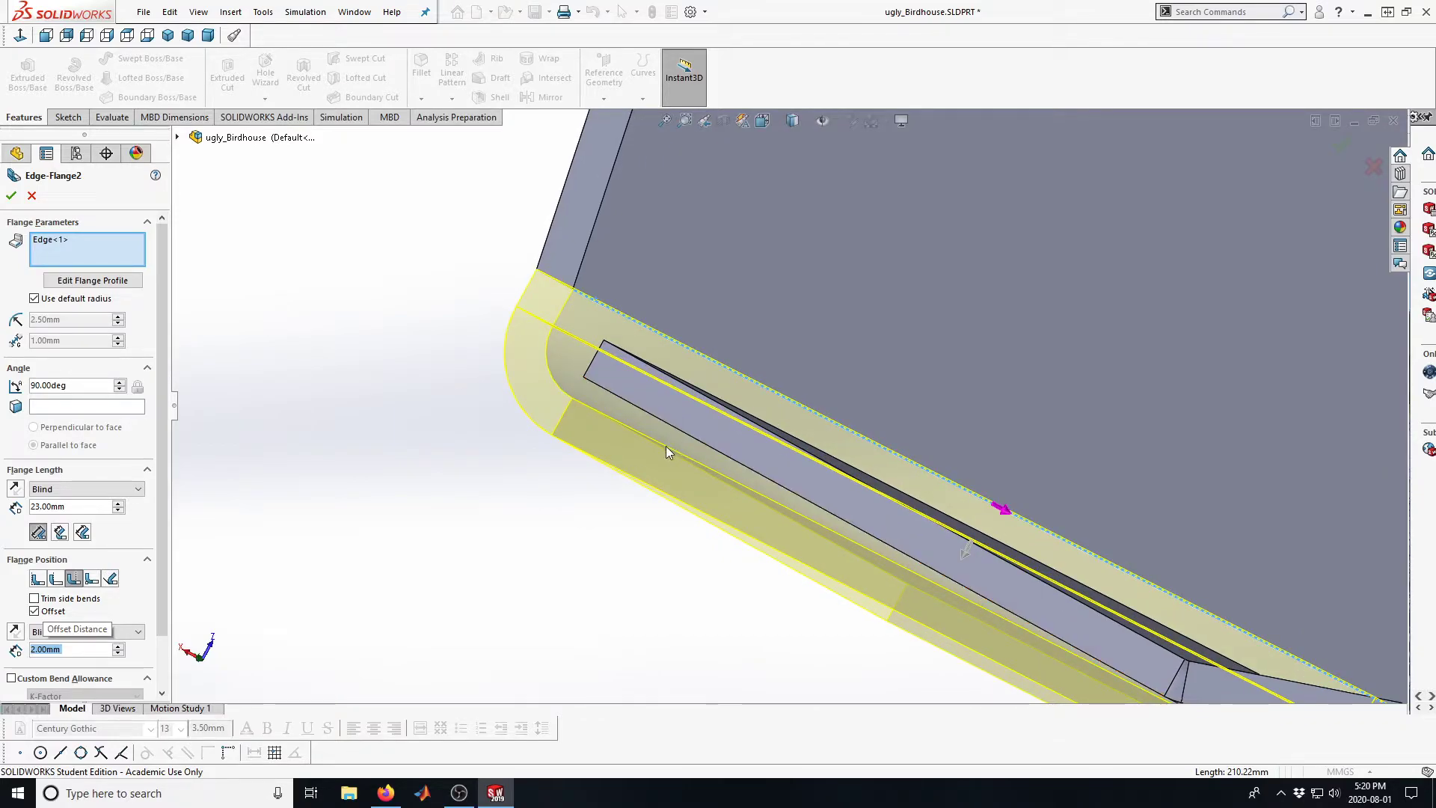
pyautogui.moveTo(47, 650); pyautogui.dragTo(6, 658)
pyautogui.write('1')
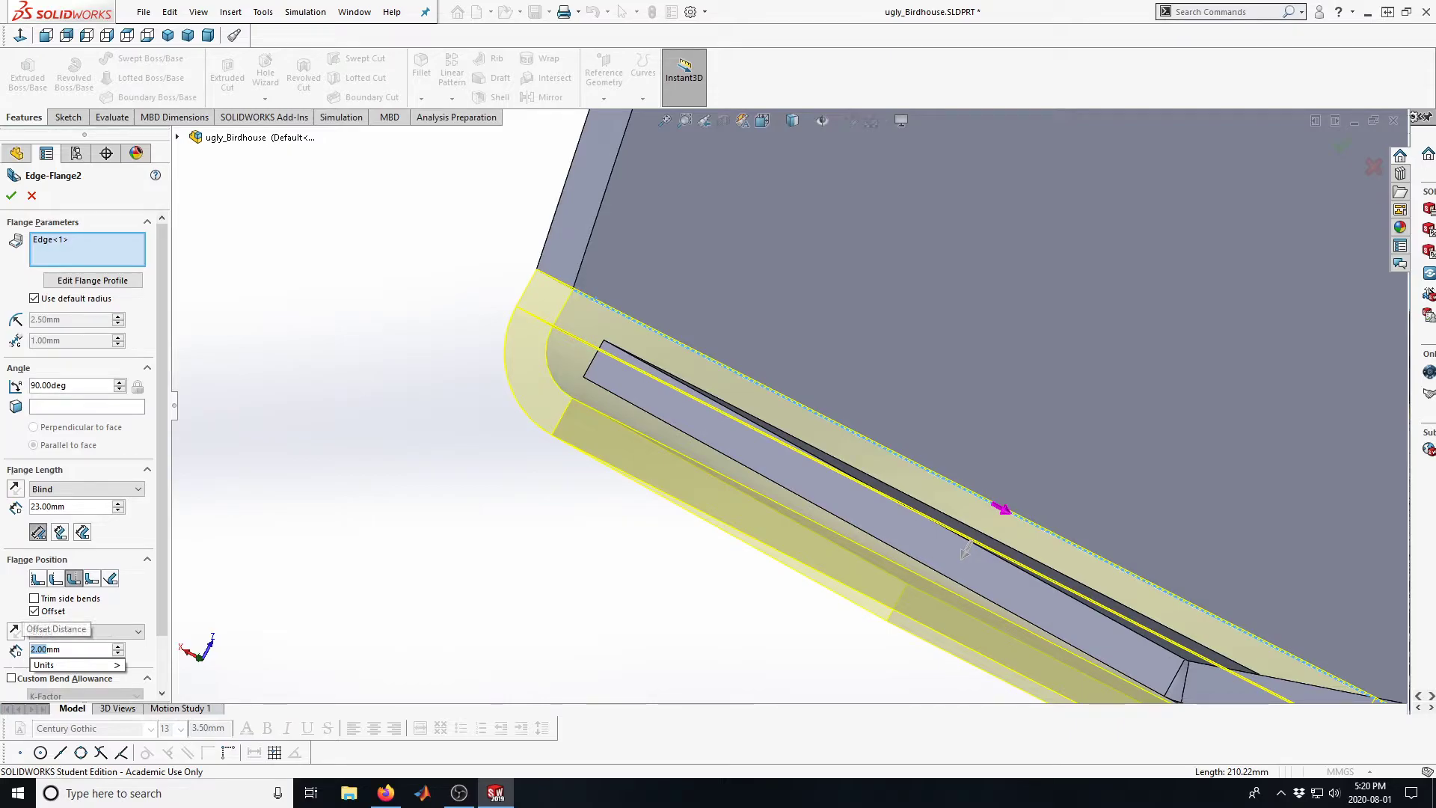
pyautogui.press('Return')
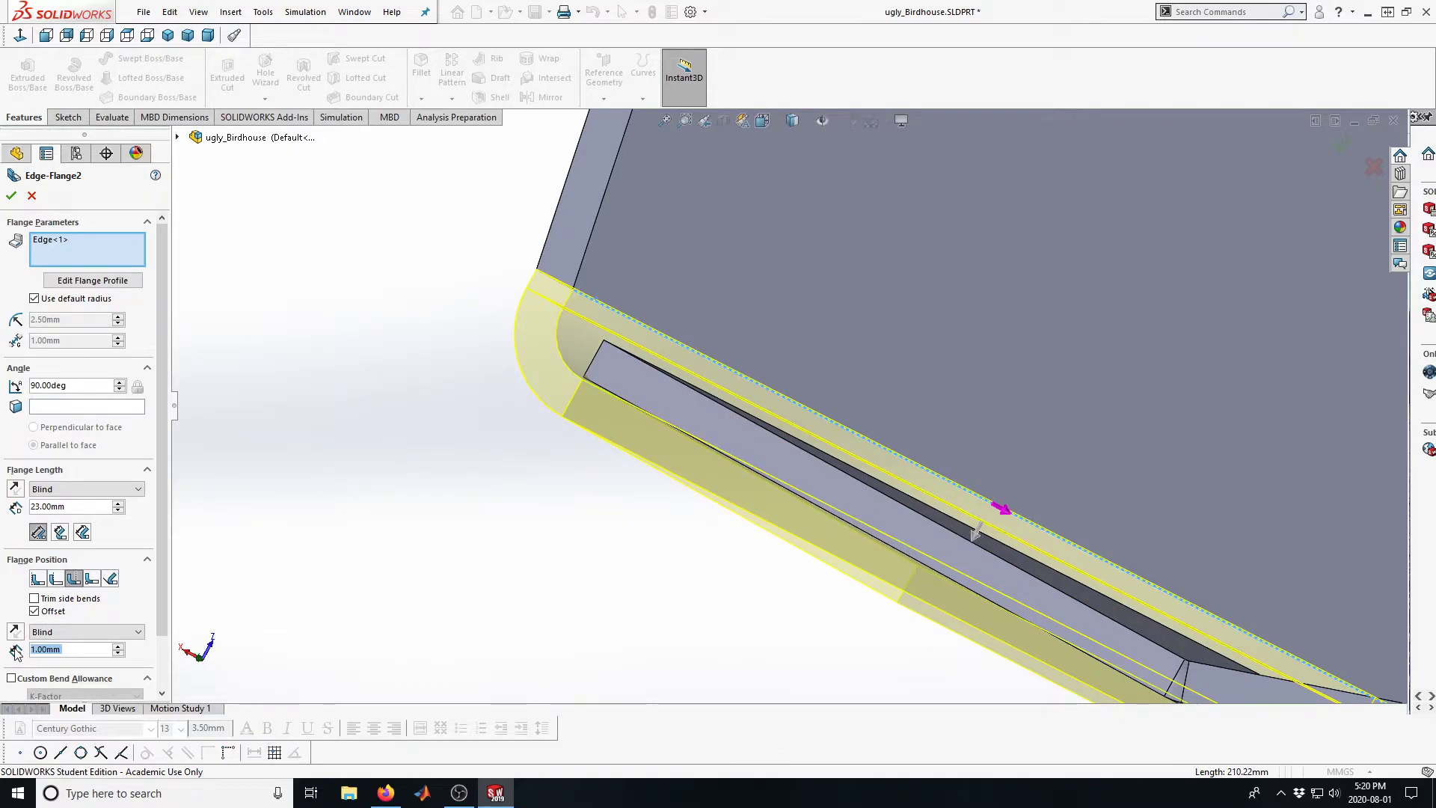
pyautogui.scroll(3, 782, 424)
pyautogui.moveTo(782, 424); pyautogui.dragTo(805, 447, button='middle')
pyautogui.scroll(-4, 805, 447)
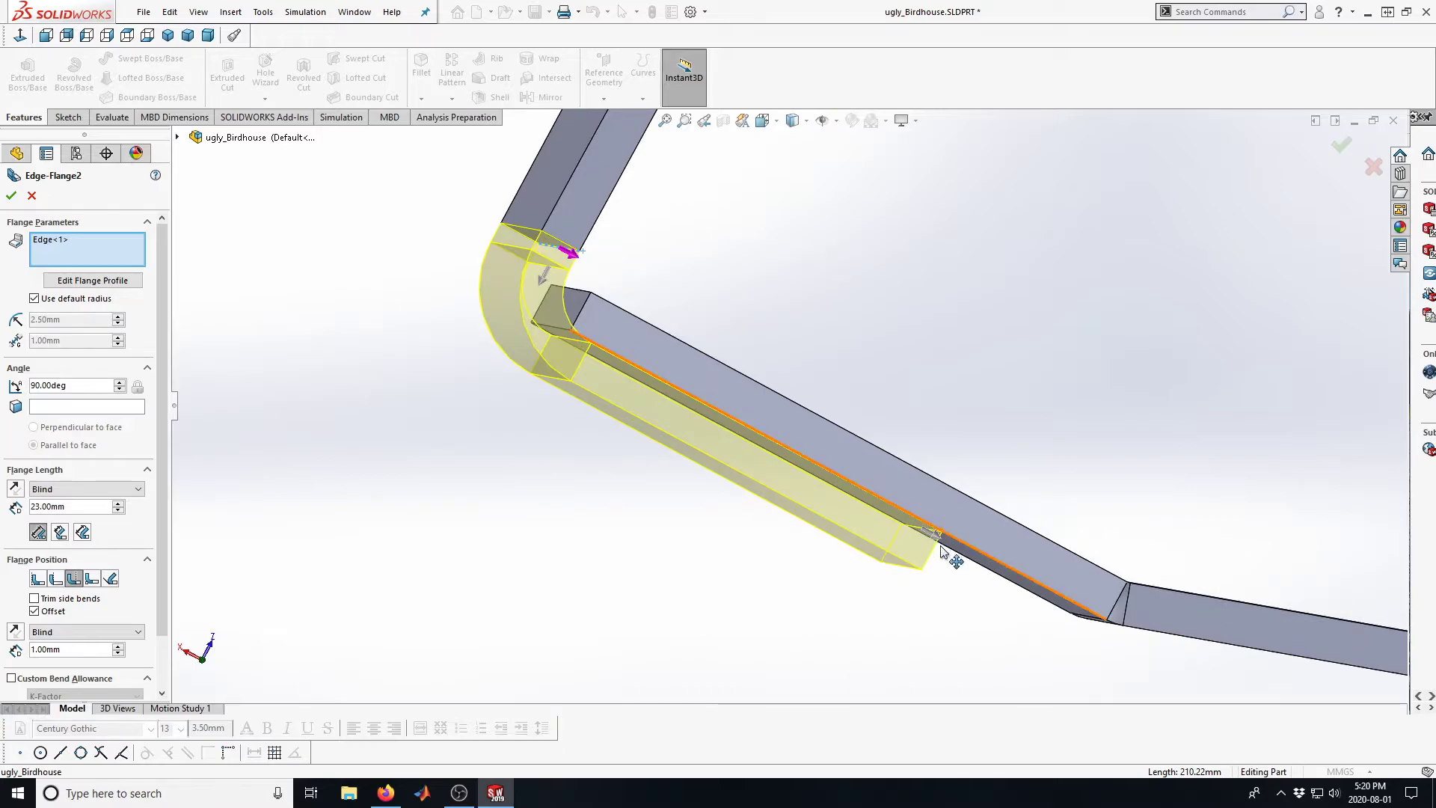
# Set the edge flange's offset distance to 1.5 mm and accept the flange
pyautogui.moveTo(904, 391); pyautogui.dragTo(898, 394, button='middle')
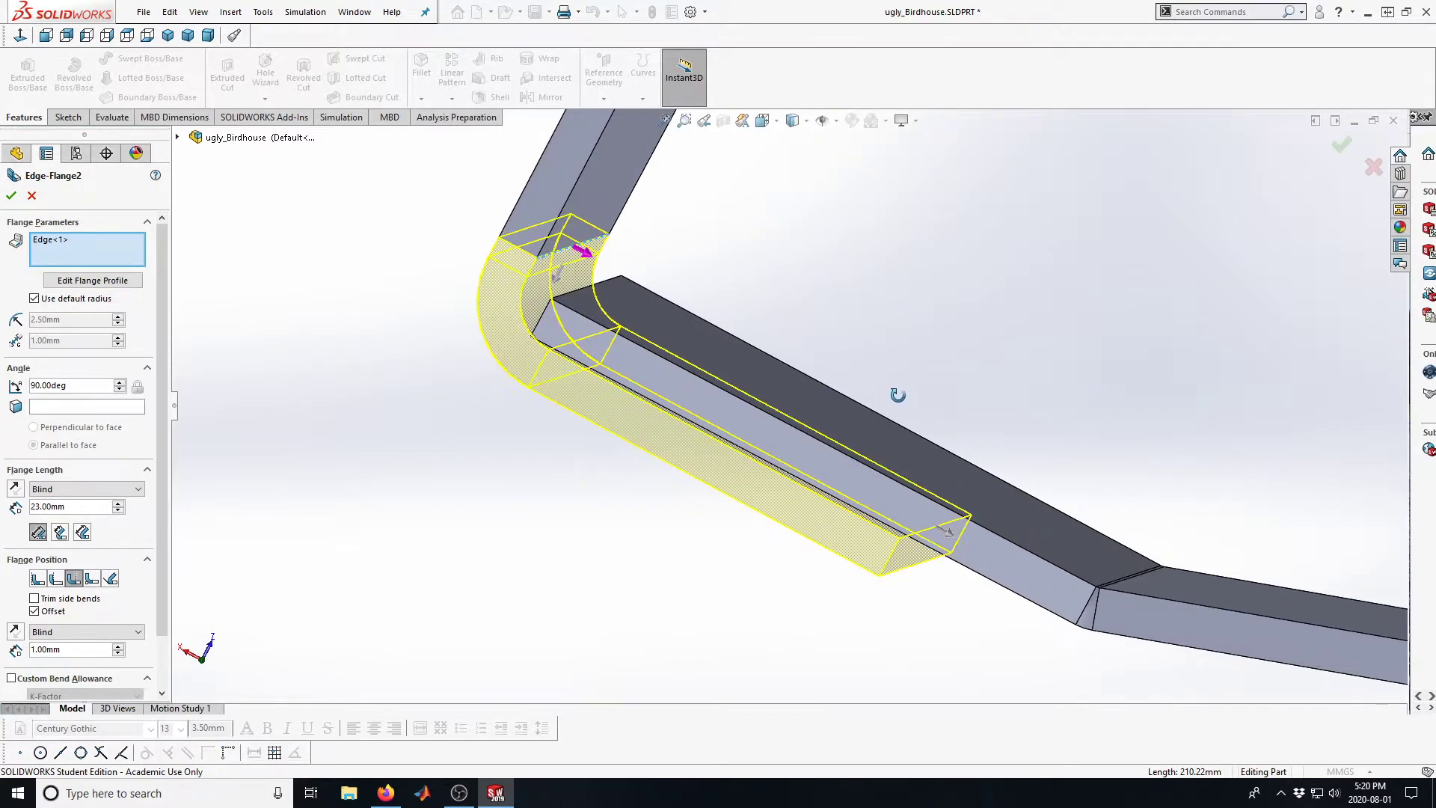
pyautogui.click(42, 649)
pyautogui.press('BackSpace')
pyautogui.write('5')
pyautogui.press('Return')
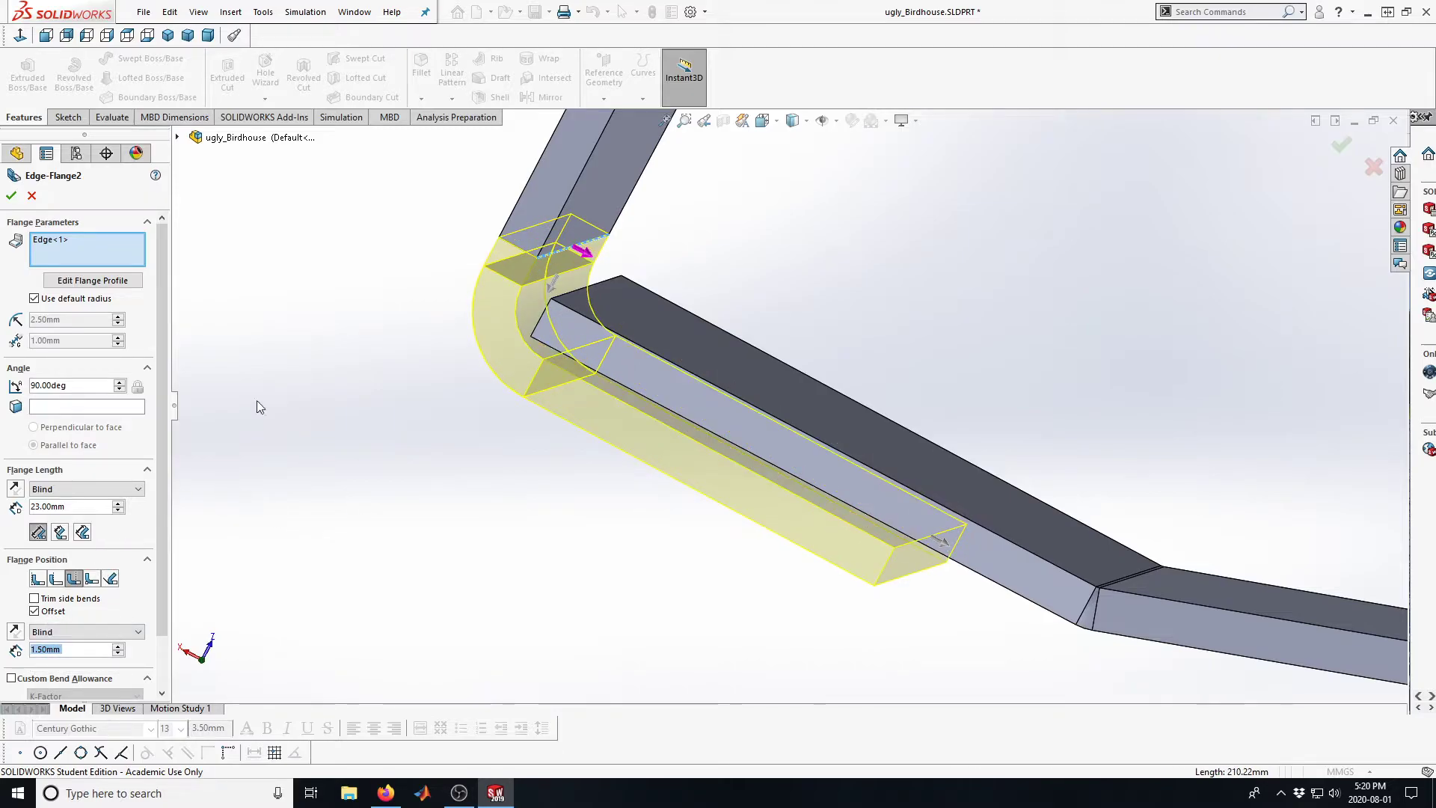
pyautogui.click(12, 195)
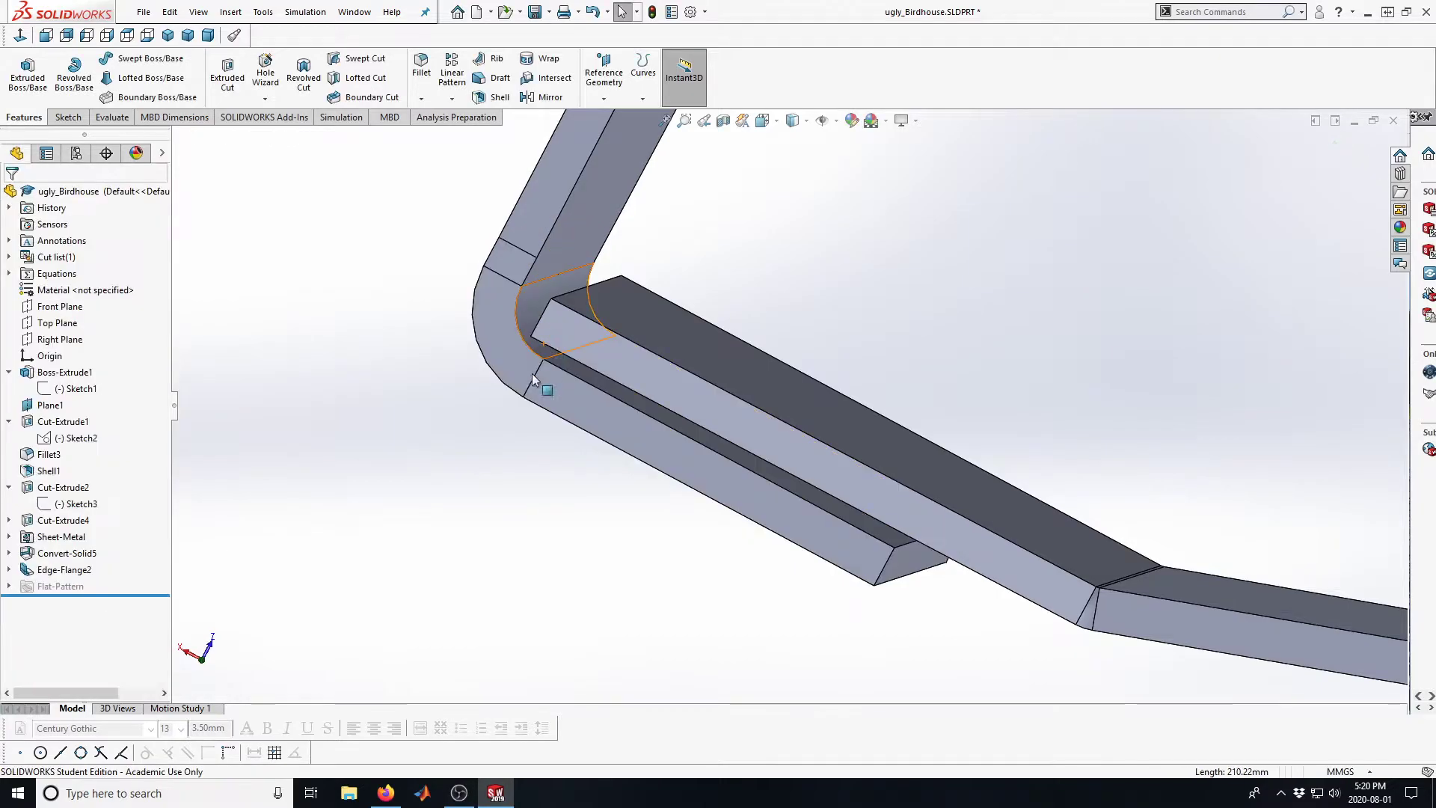
# Inspect the finished flange's overlap along the seam and around the holed wall, and save the part
pyautogui.moveTo(553, 400); pyautogui.dragTo(537, 419, button='middle')
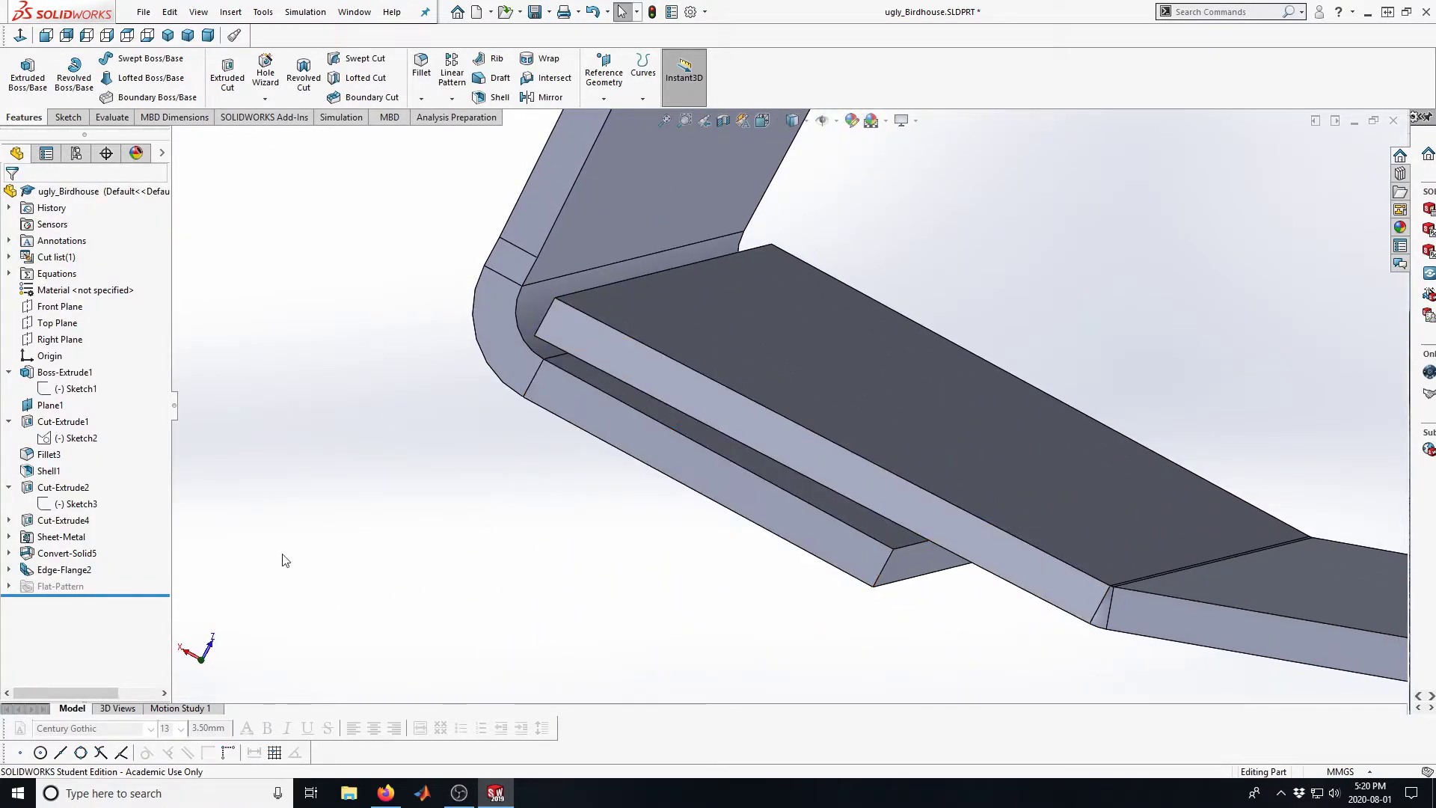
pyautogui.moveTo(737, 466); pyautogui.dragTo(807, 306, button='middle')
pyautogui.scroll(5, 779, 249)
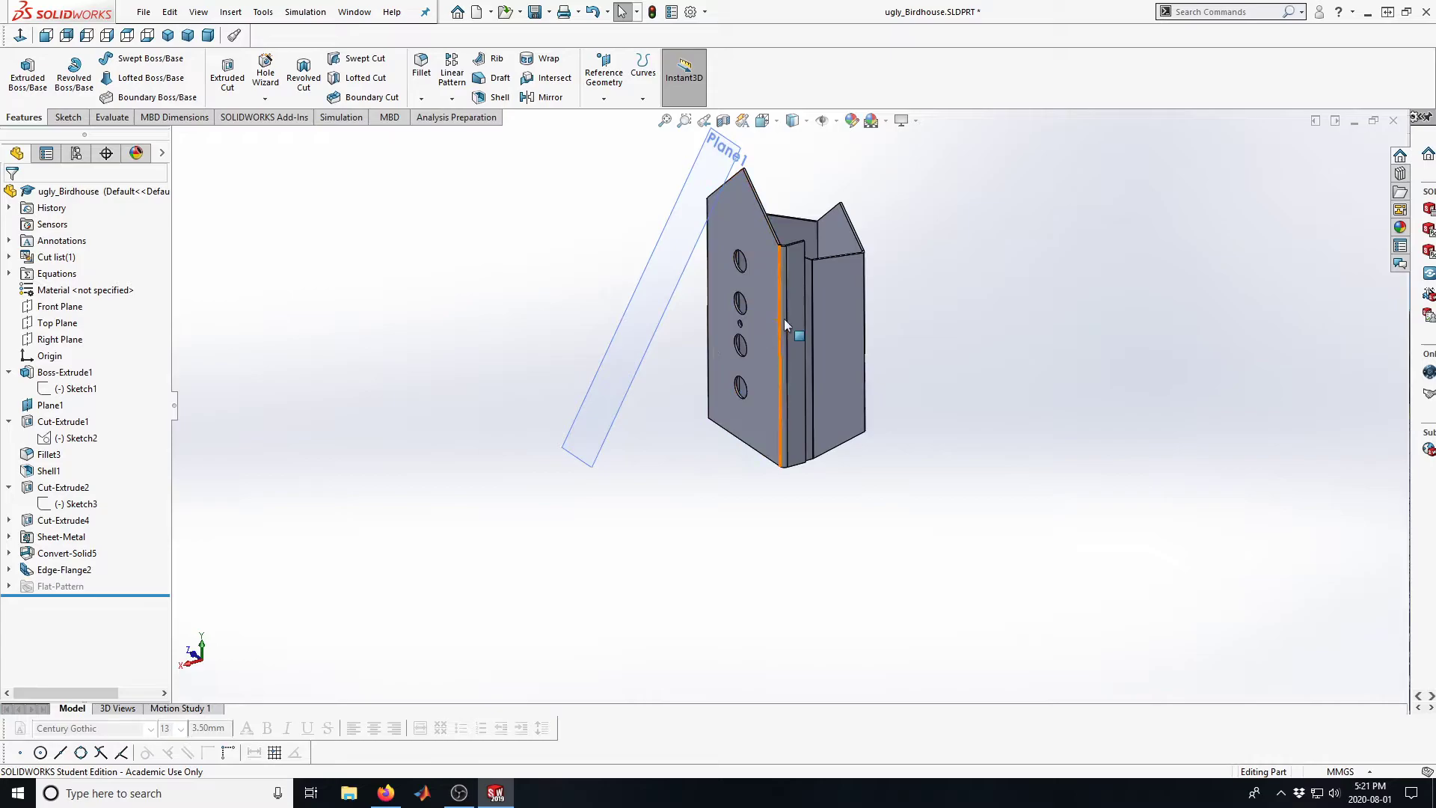
pyautogui.scroll(-2, 784, 320)
pyautogui.moveTo(778, 317); pyautogui.dragTo(852, 258, button='middle')
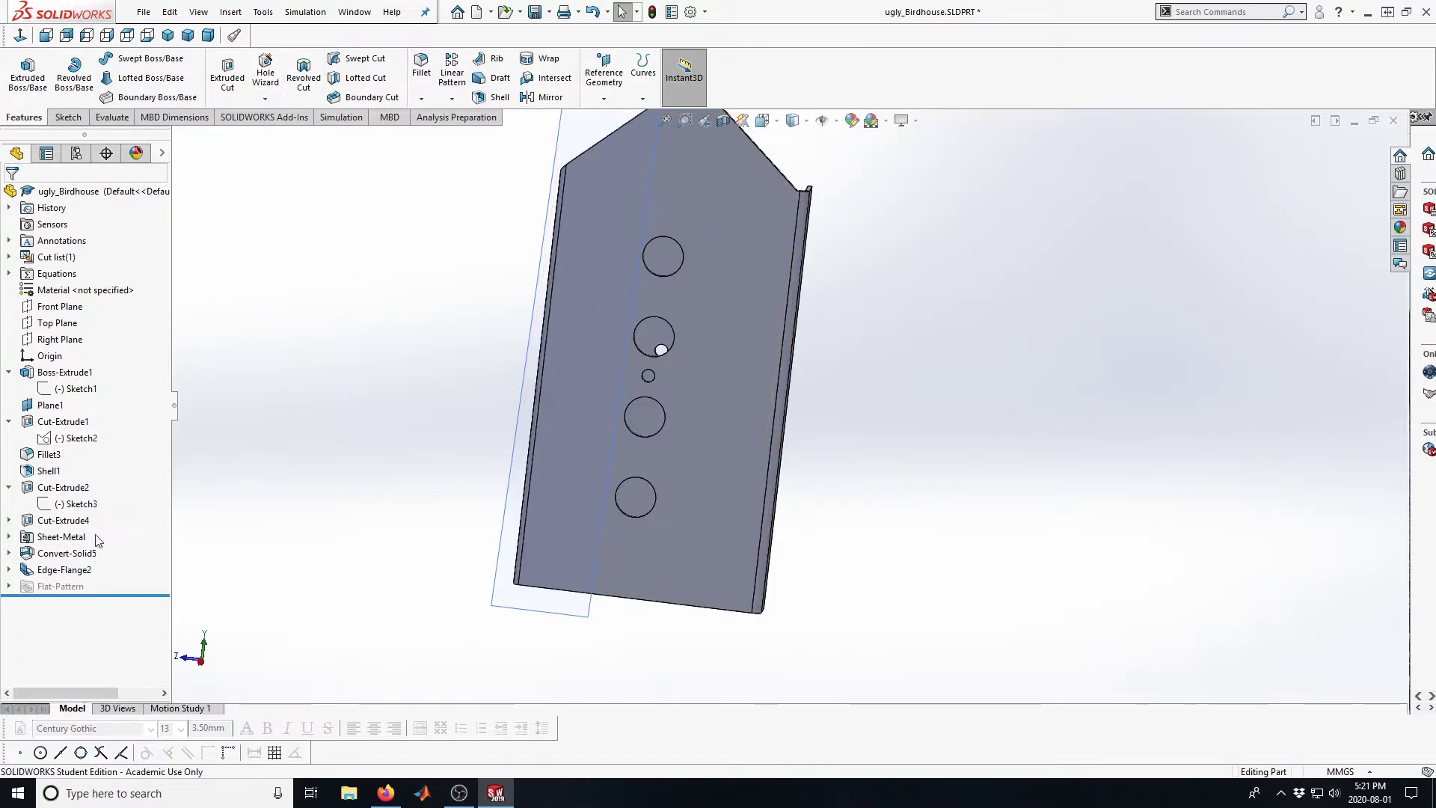
pyautogui.scroll(-1, 738, 263)
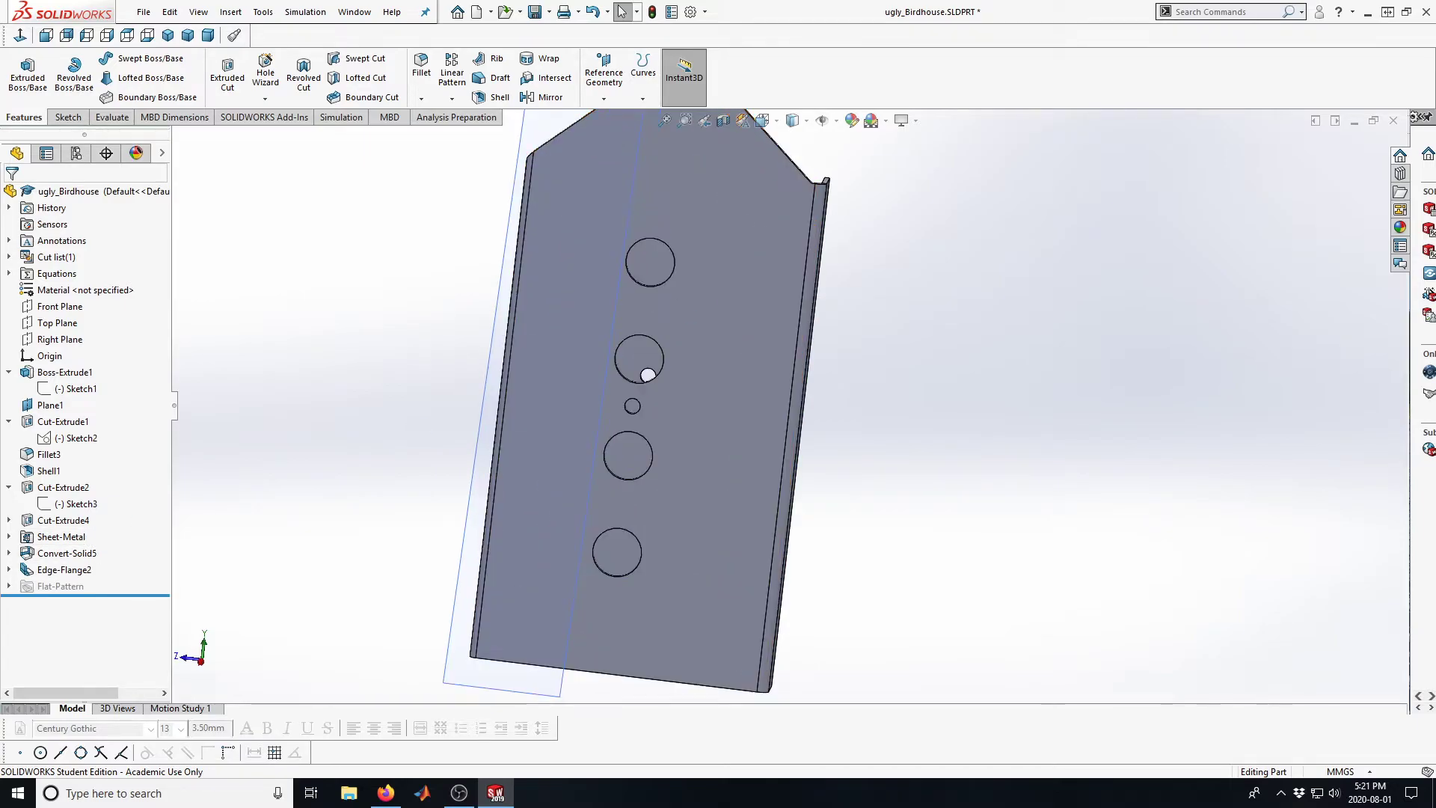
pyautogui.scroll(2, 630, 334)
pyautogui.click(535, 12)
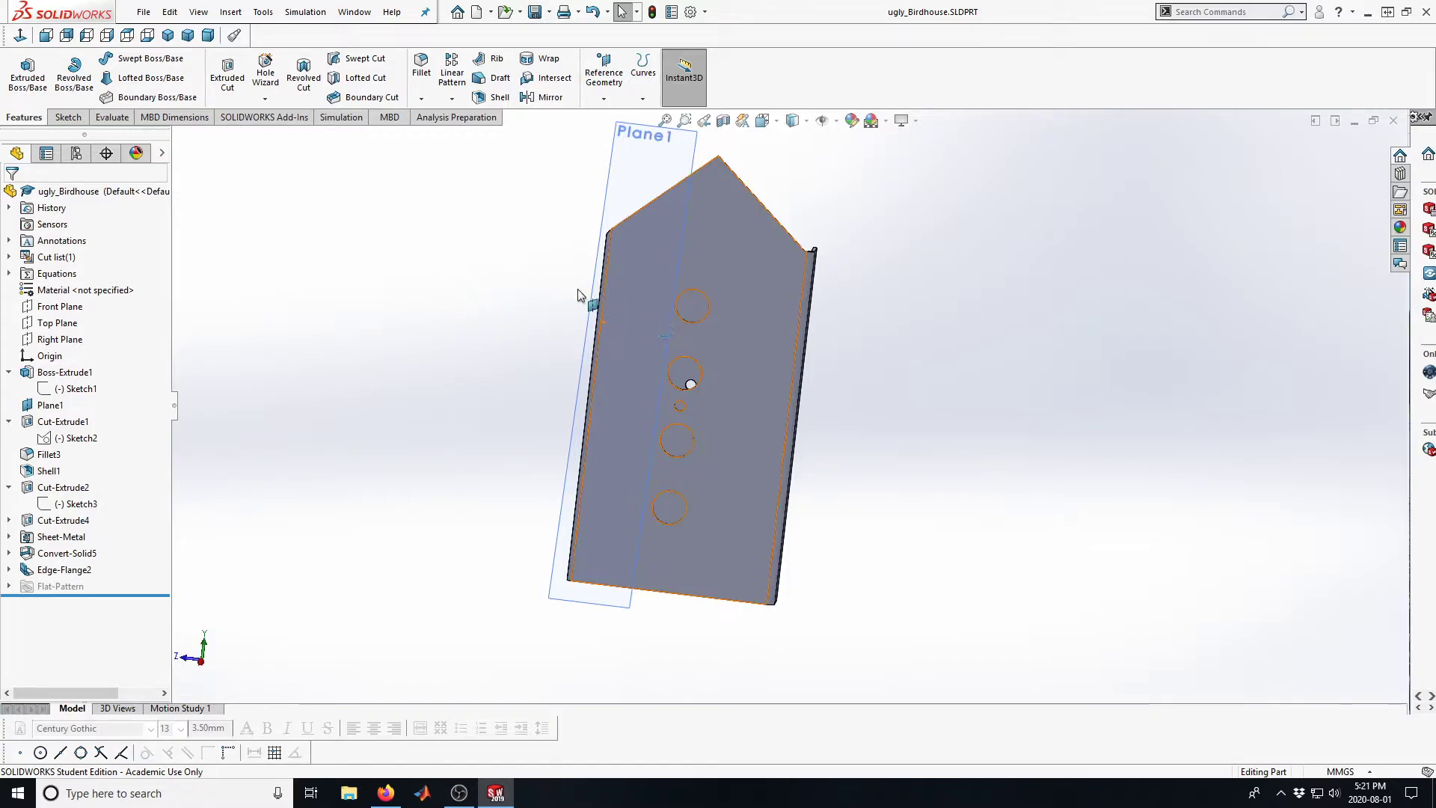
# Unfold all of the part's bends with the holed wall's face fixed, and view the flattened sheet
pyautogui.click(259, 12)
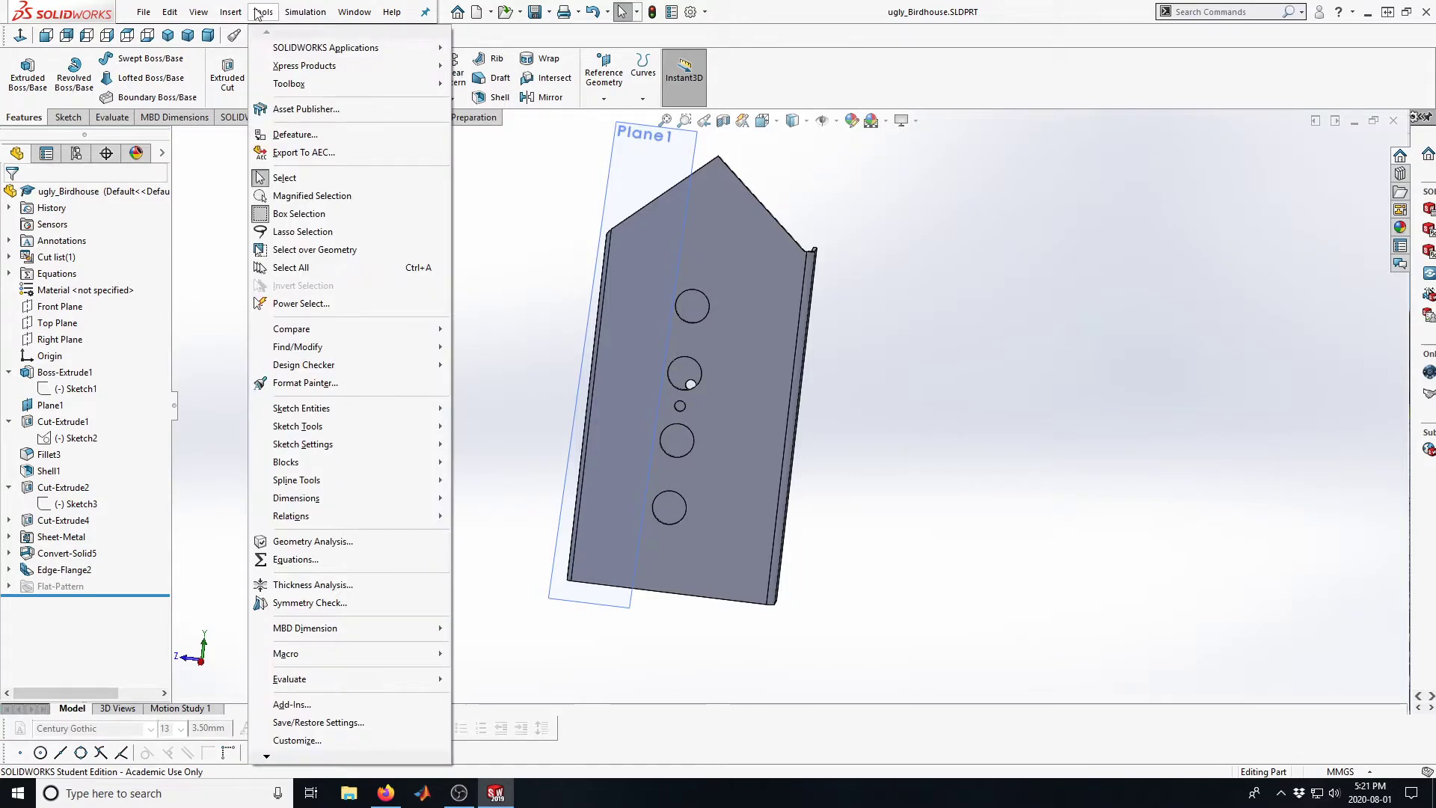
pyautogui.moveTo(230, 12)
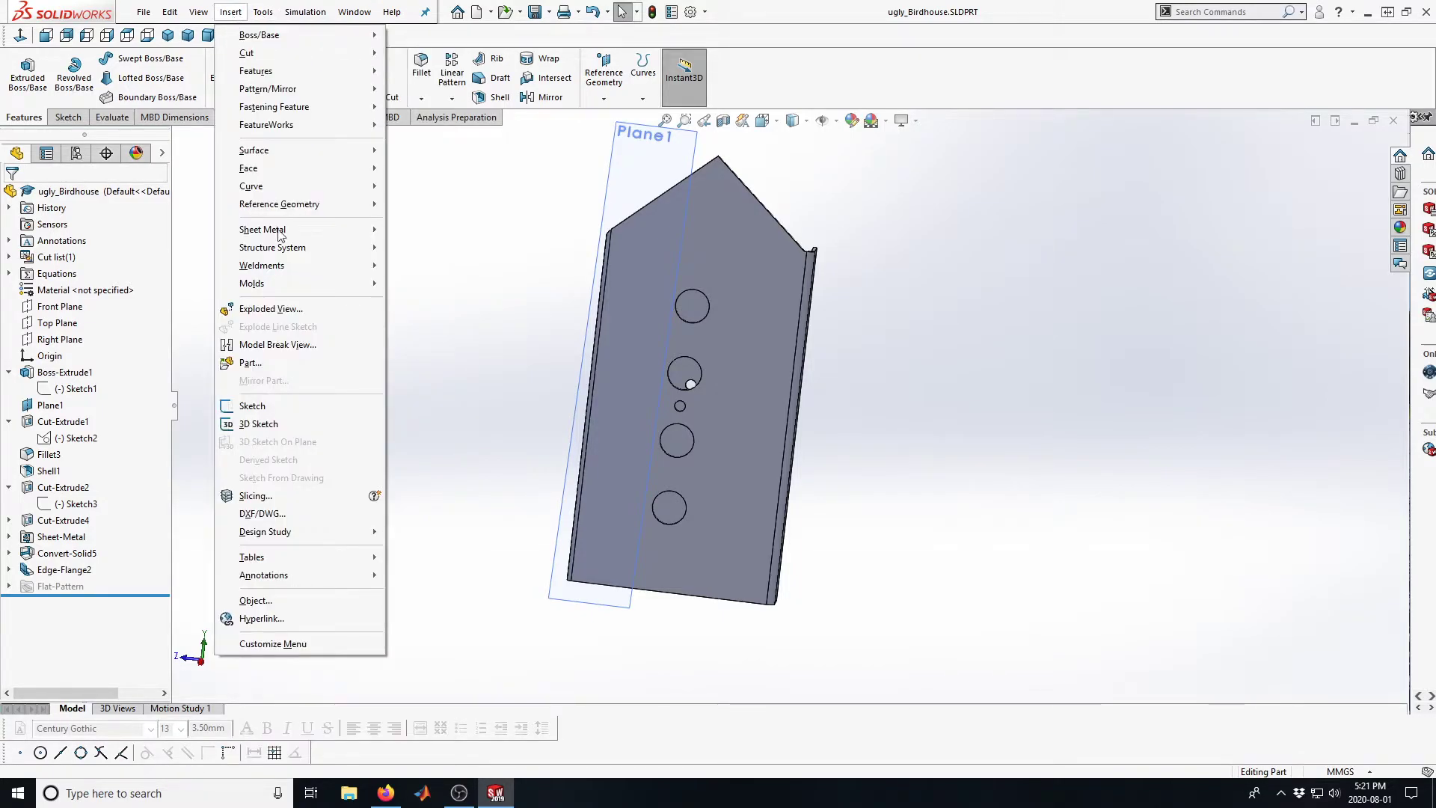
pyautogui.moveTo(261, 229)
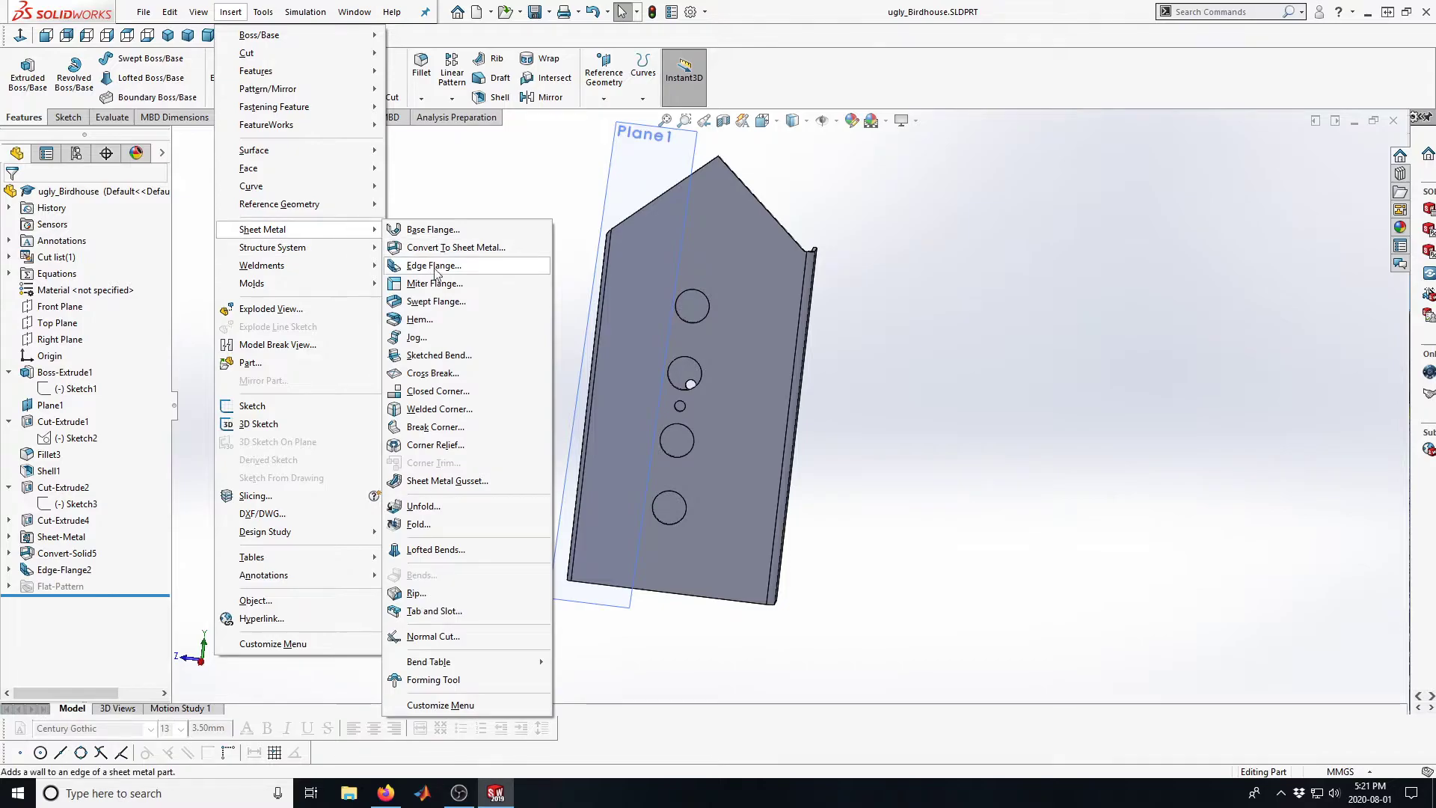
pyautogui.click(424, 507)
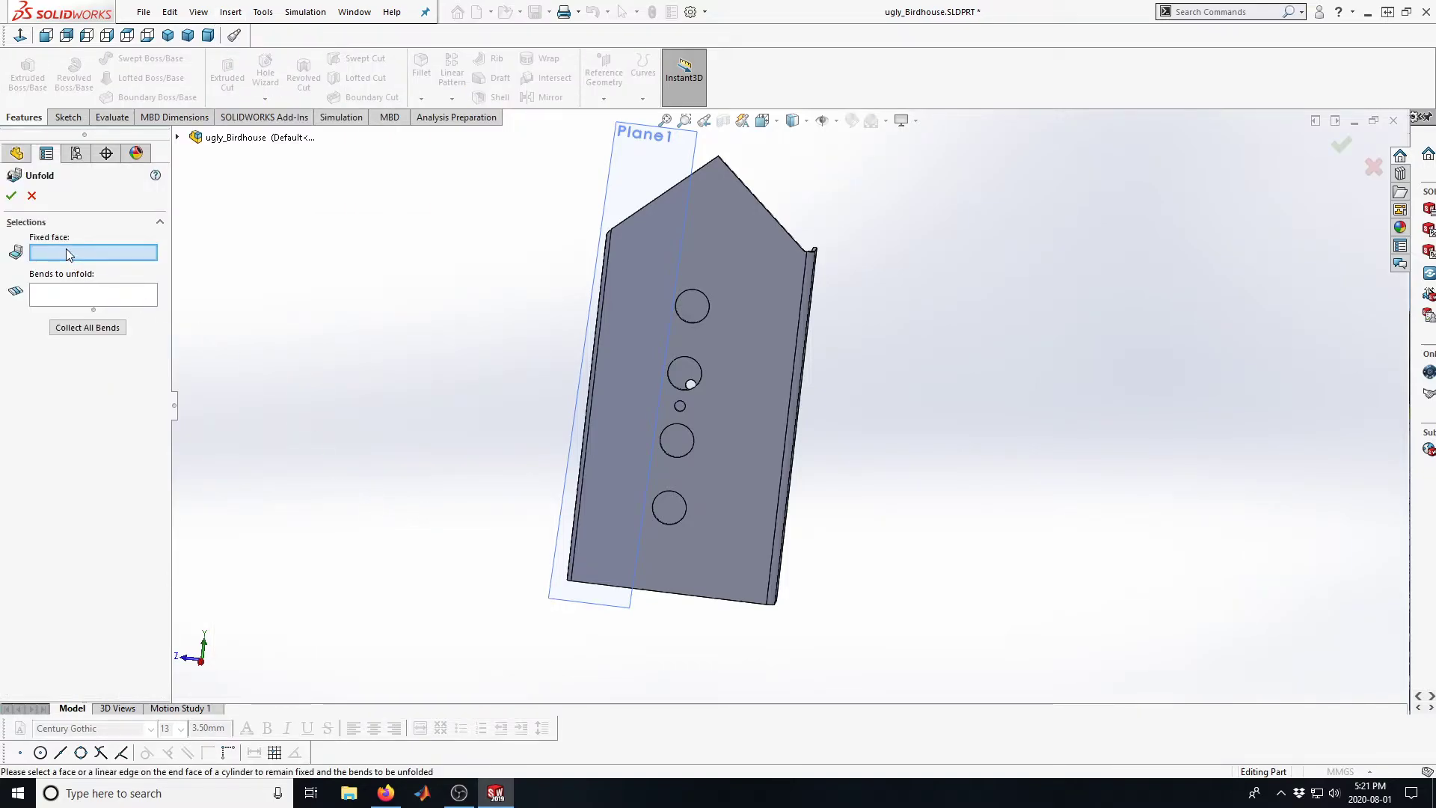
pyautogui.click(635, 353)
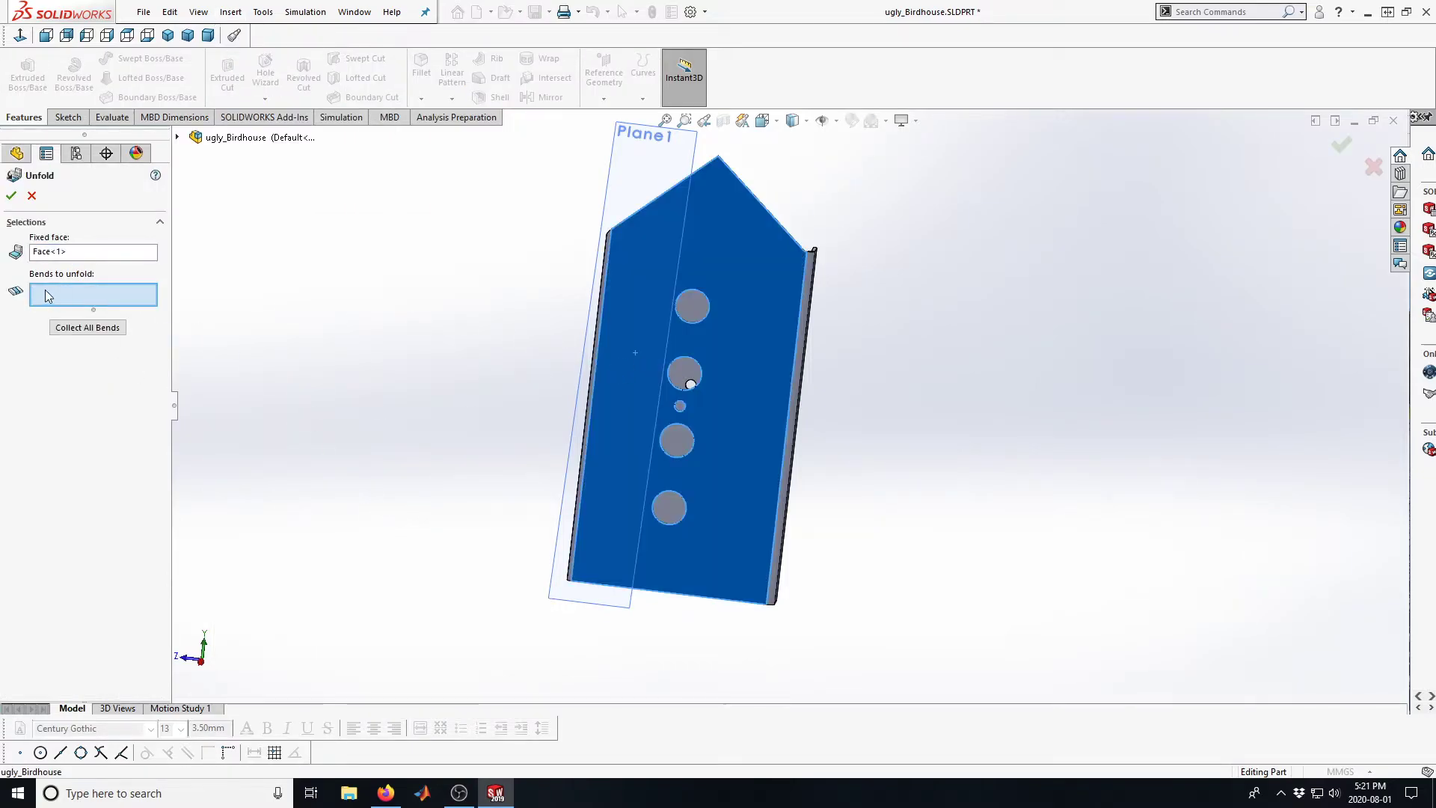
pyautogui.click(75, 328)
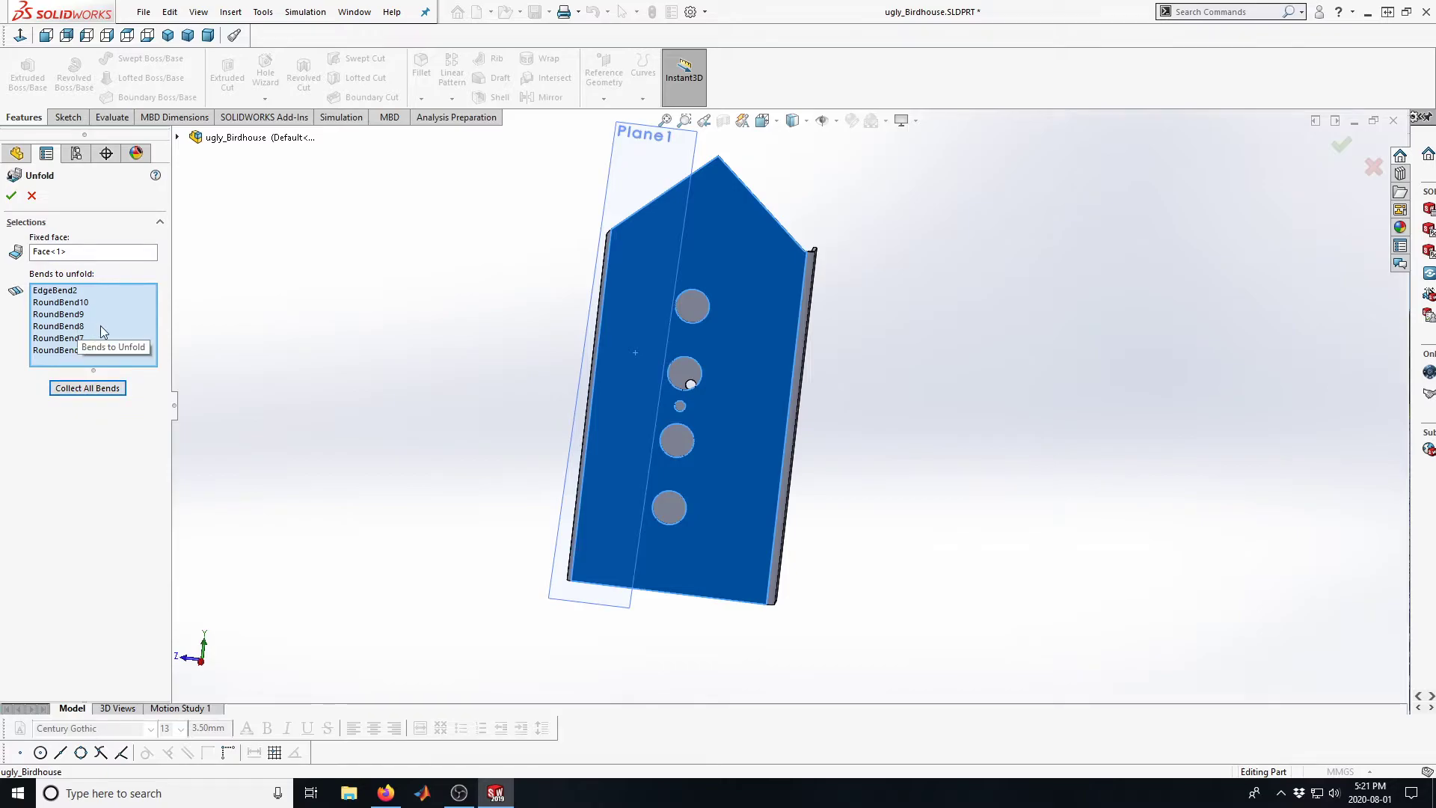
pyautogui.click(11, 195)
pyautogui.scroll(5, 554, 392)
pyautogui.moveTo(554, 393)
pyautogui.mouseDown(button='middle')
pyautogui.moveTo(598, 407)
pyautogui.moveTo(565, 398)
pyautogui.moveTo(558, 375)
pyautogui.mouseUp(button='middle')
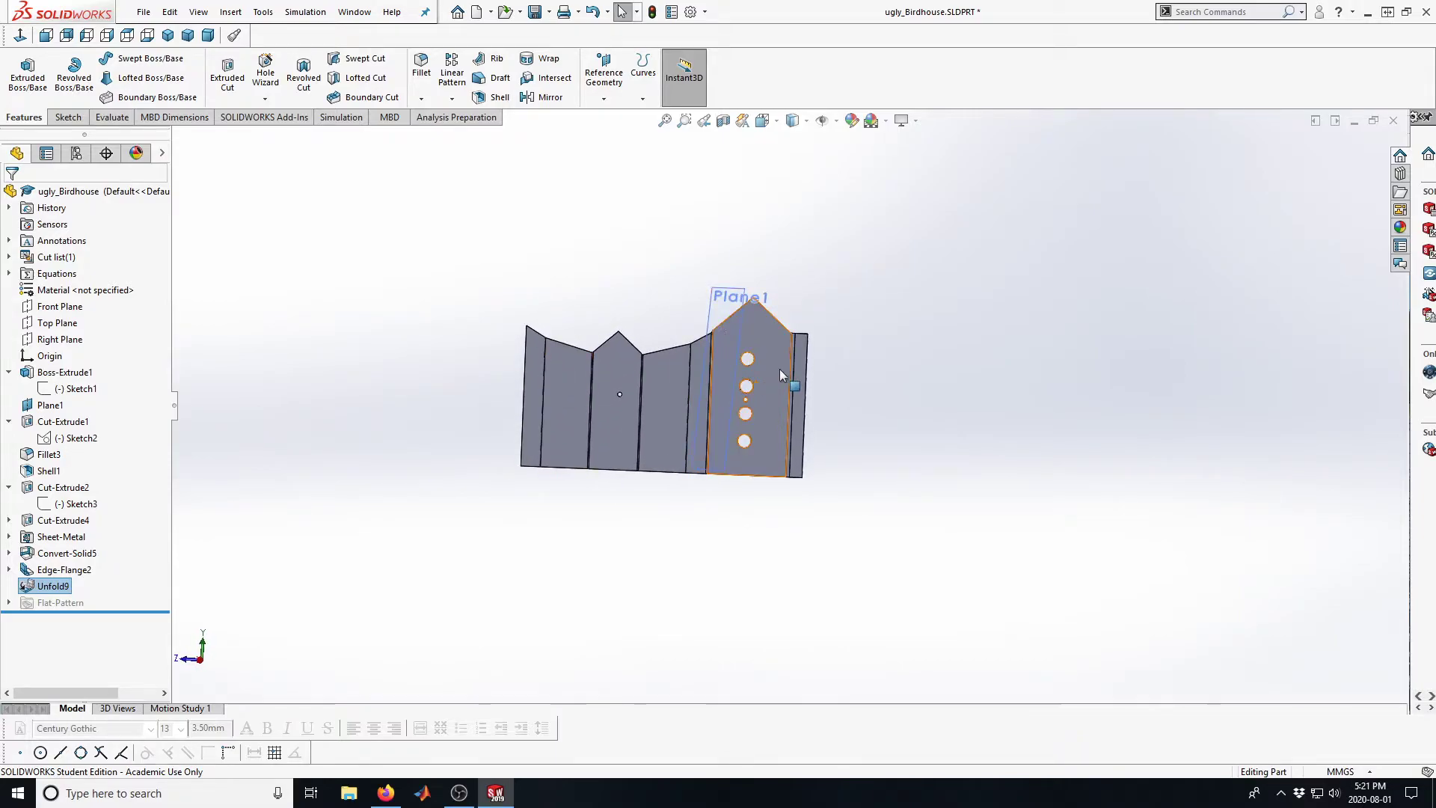
pyautogui.scroll(-3, 764, 397)
pyautogui.scroll(-2, 764, 398)
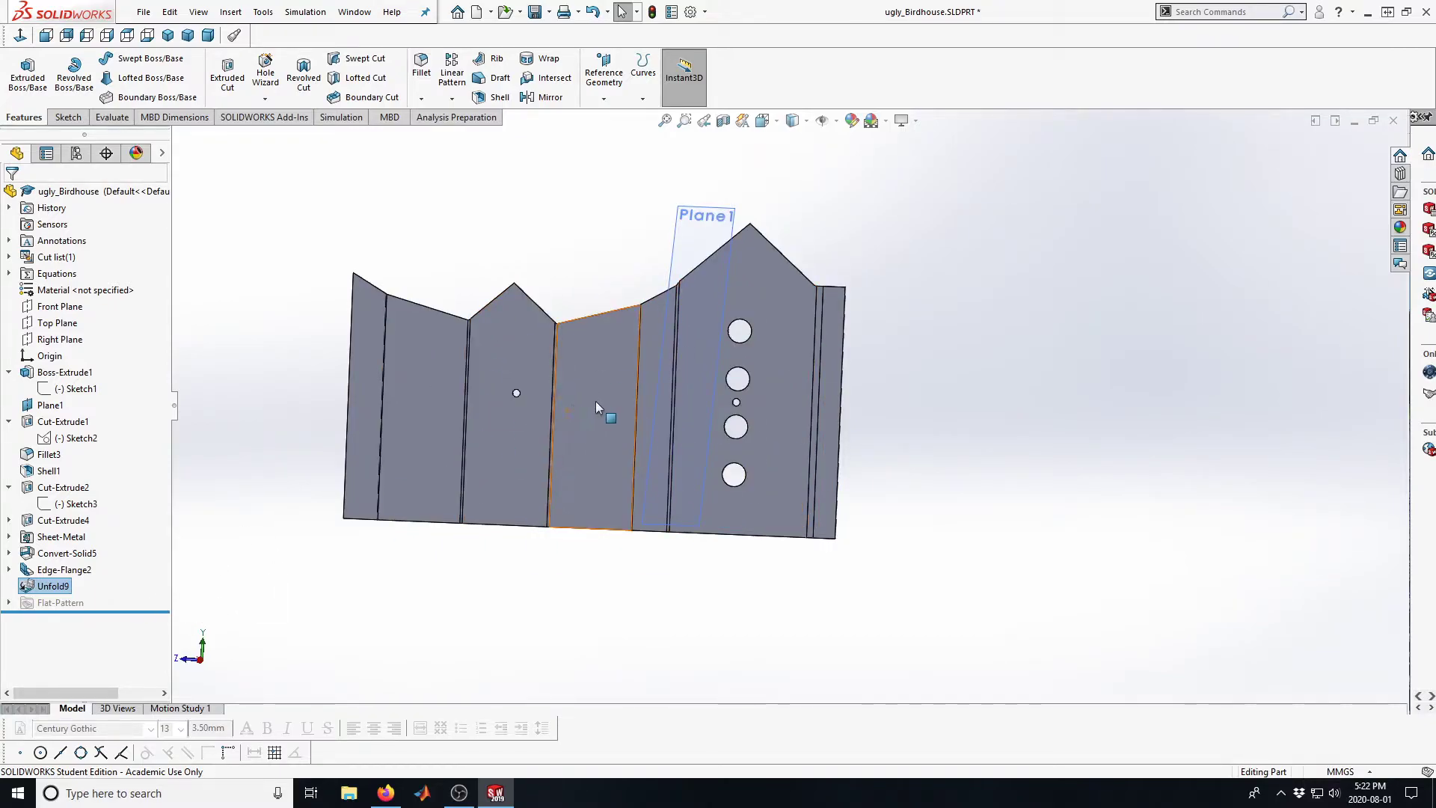
# Roll the feature history back before the unfold to view the folded birdhouse, and roll it forward again
pyautogui.moveTo(145, 610); pyautogui.dragTo(143, 576)
pyautogui.scroll(-2, 715, 436)
pyautogui.moveTo(717, 434); pyautogui.dragTo(729, 463, button='middle')
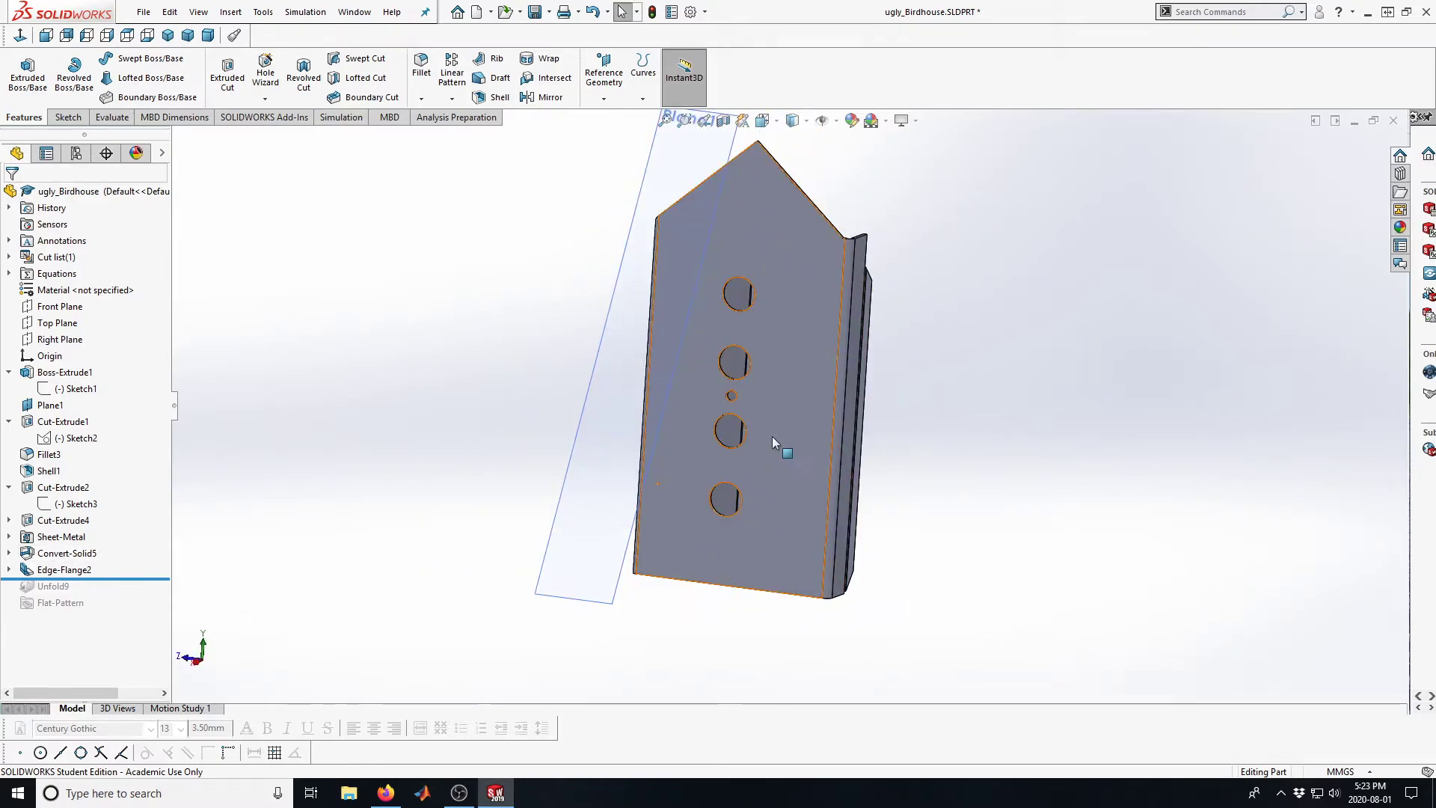
pyautogui.moveTo(154, 579); pyautogui.dragTo(136, 618)
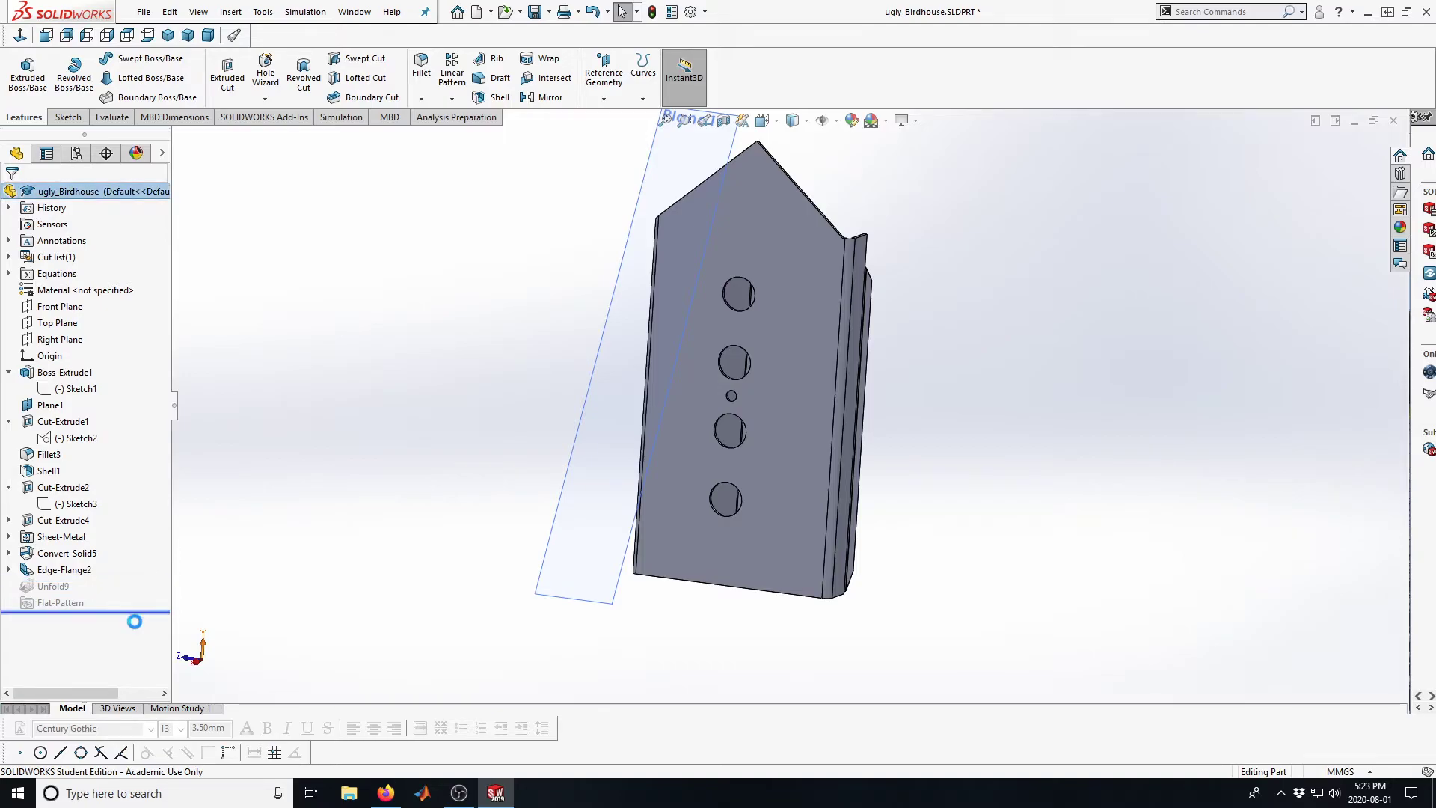
# Suppress the Unfold feature so the birdhouse is folded again
pyautogui.click(39, 585)
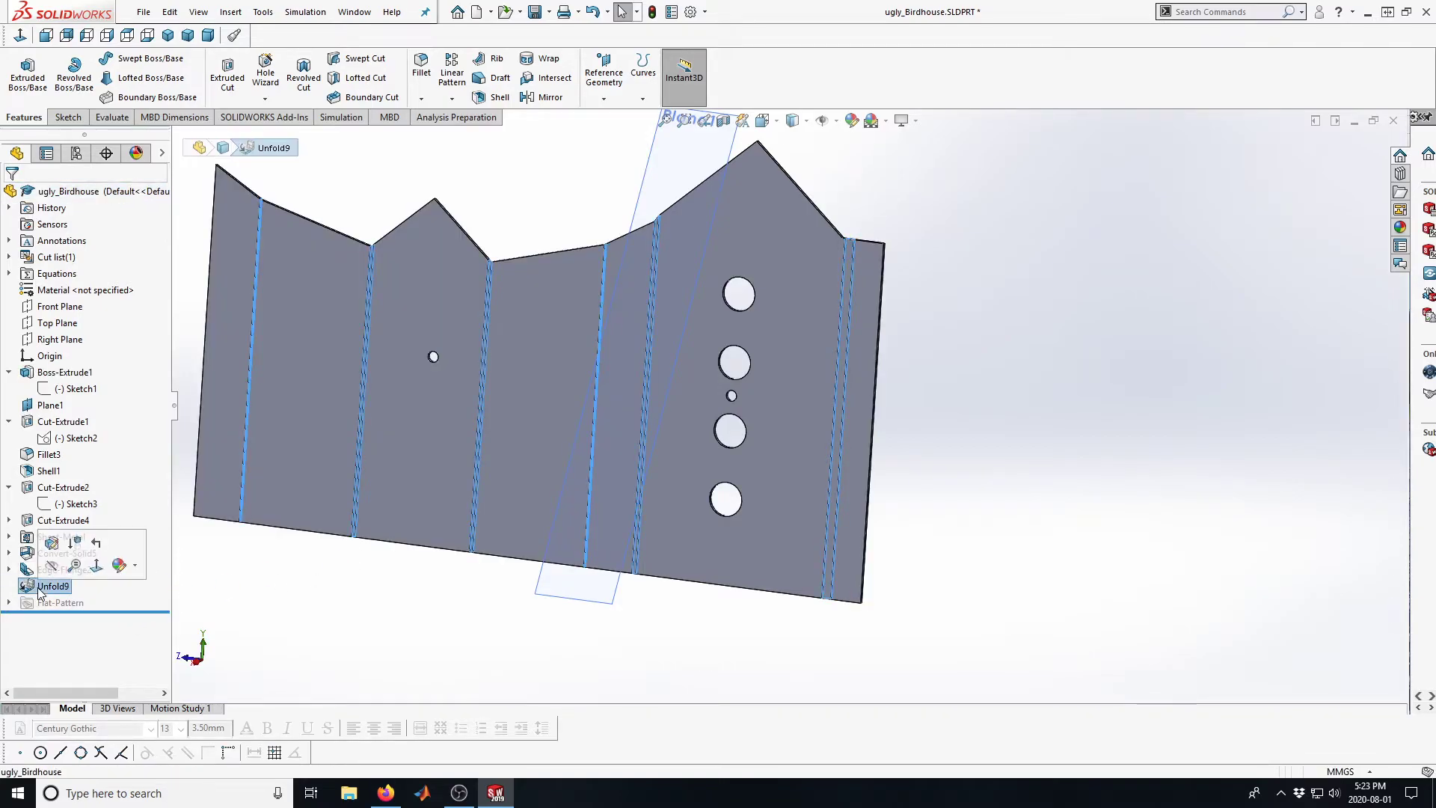
pyautogui.click(78, 548)
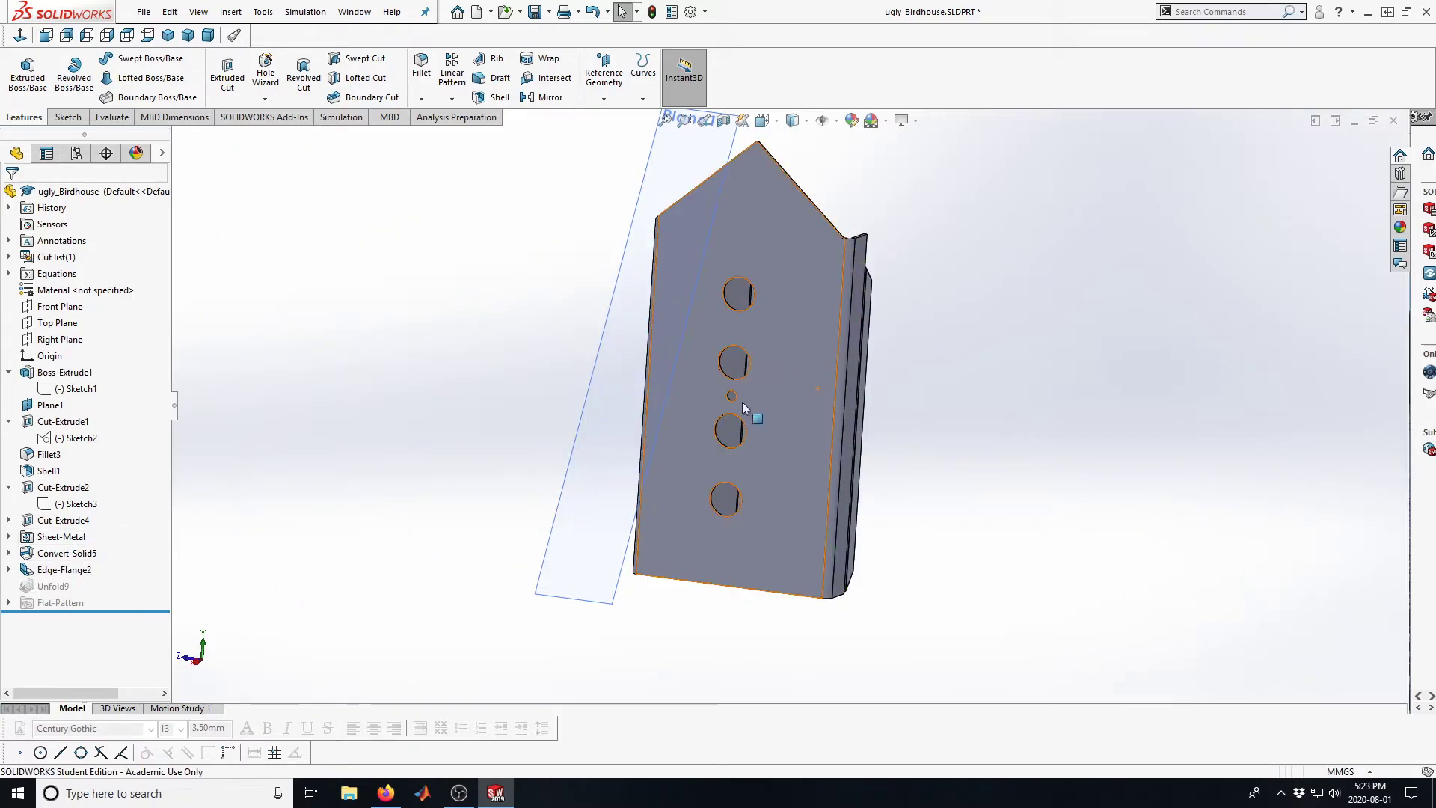
pyautogui.scroll(3, 830, 411)
pyautogui.scroll(-2, 823, 396)
pyautogui.moveTo(823, 394); pyautogui.dragTo(710, 359, button='middle')
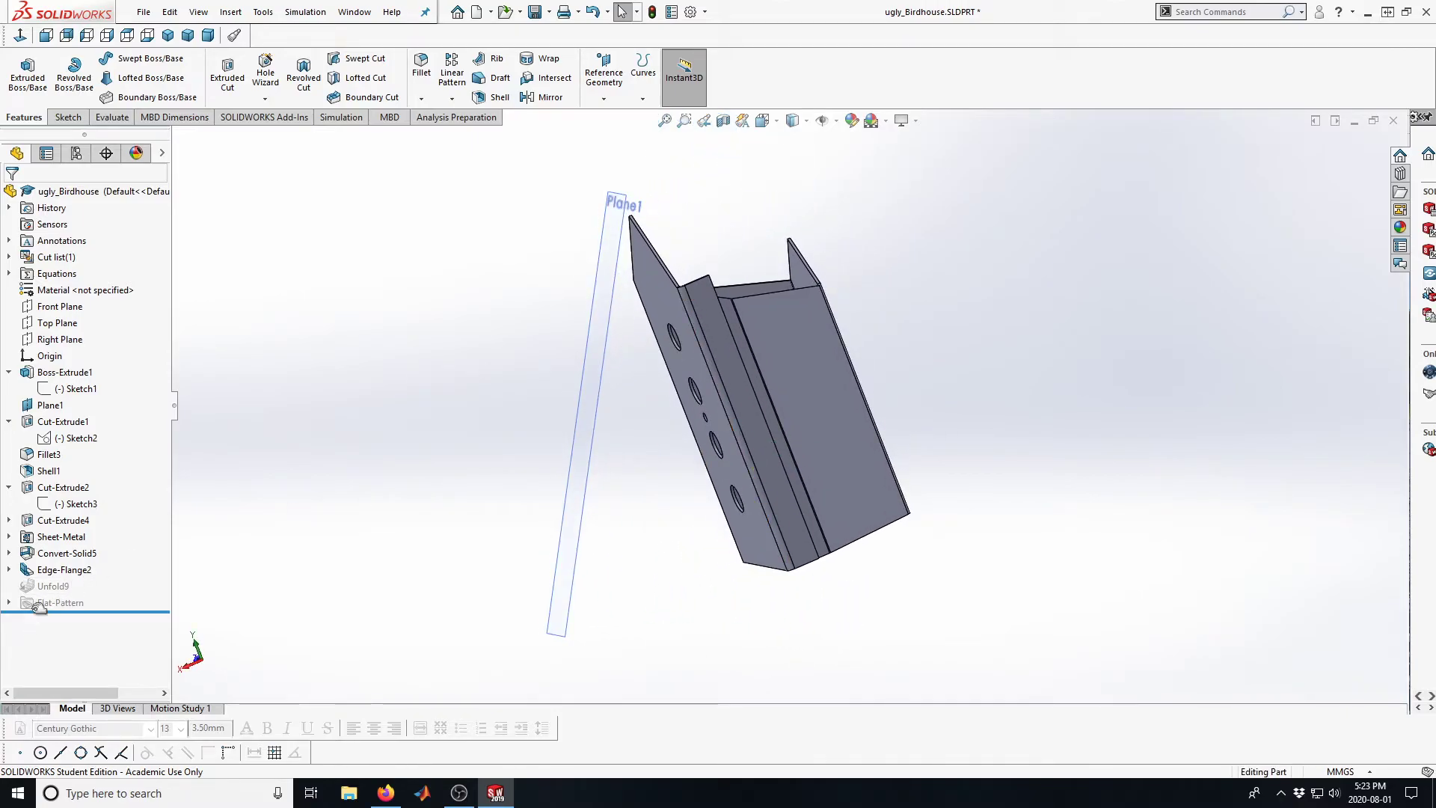
# Start an Extruded Cut sketch on the flange's outer face and convert the adjacent narrow wall's slanted top edge into it
pyautogui.scroll(-2, 796, 430)
pyautogui.scroll(2, 796, 427)
pyautogui.moveTo(794, 428)
pyautogui.mouseDown(button='middle')
pyautogui.moveTo(914, 359)
pyautogui.moveTo(783, 448)
pyautogui.mouseUp(button='middle')
pyautogui.moveTo(781, 438); pyautogui.dragTo(788, 434, button='middle')
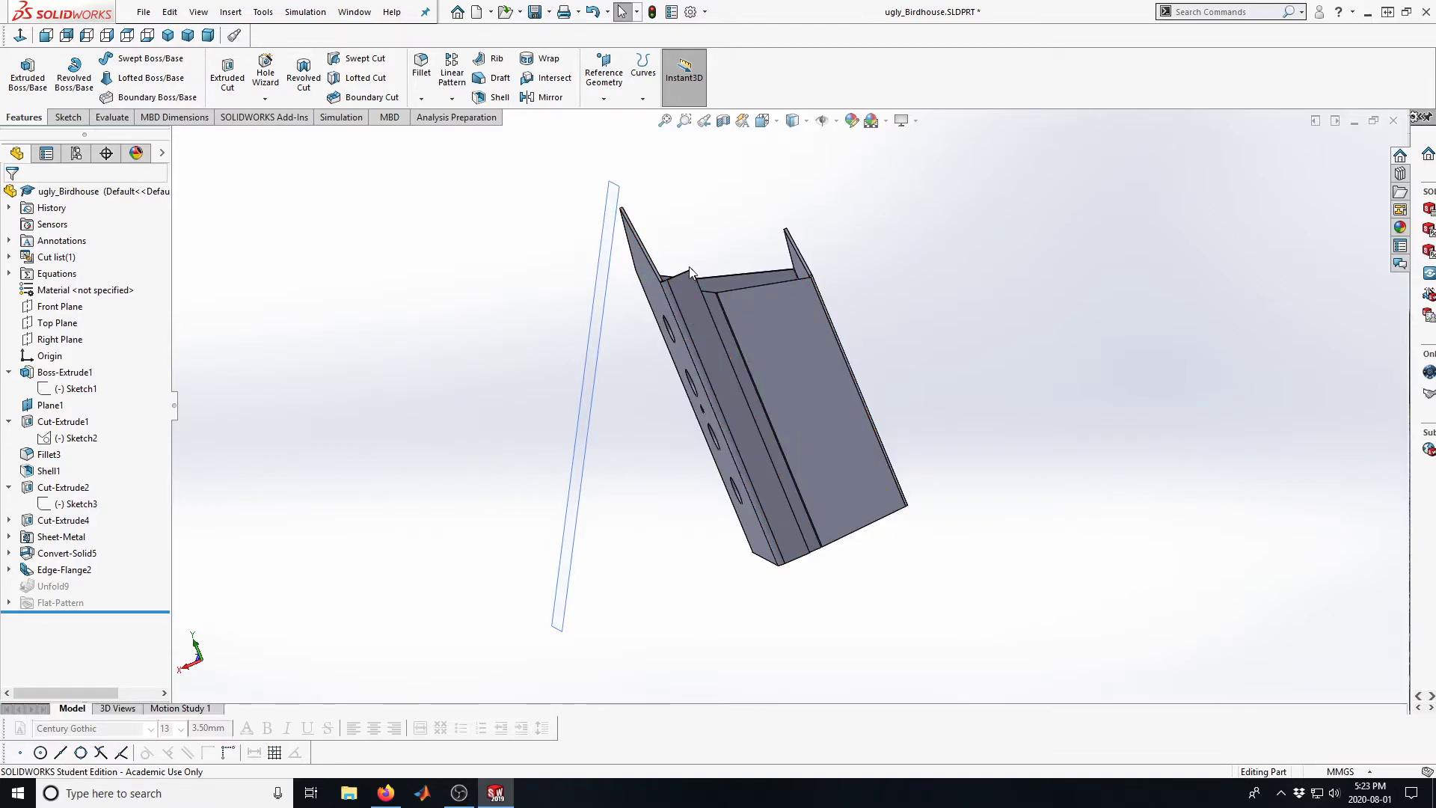
pyautogui.click(227, 75)
pyautogui.click(702, 330)
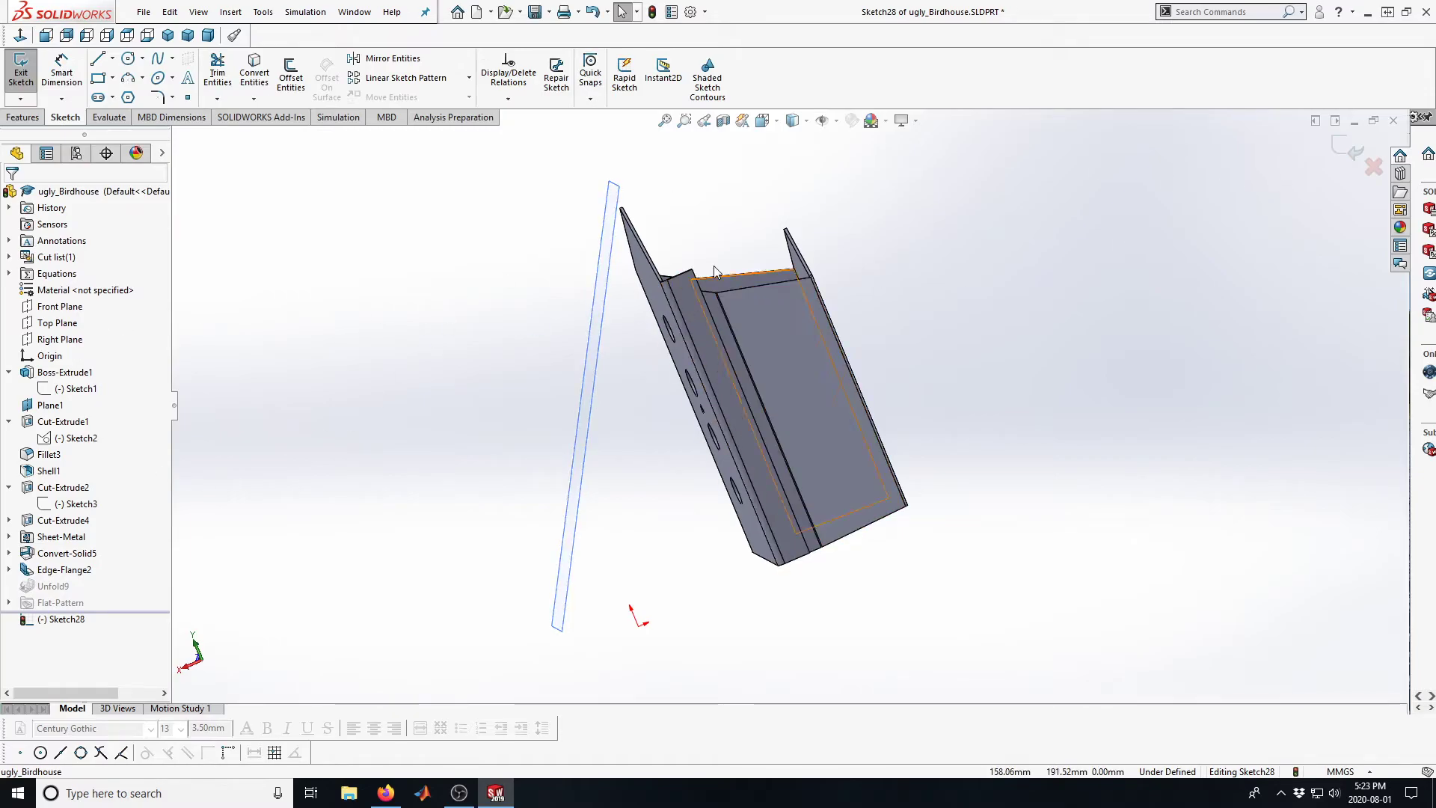
pyautogui.scroll(-3, 876, 280)
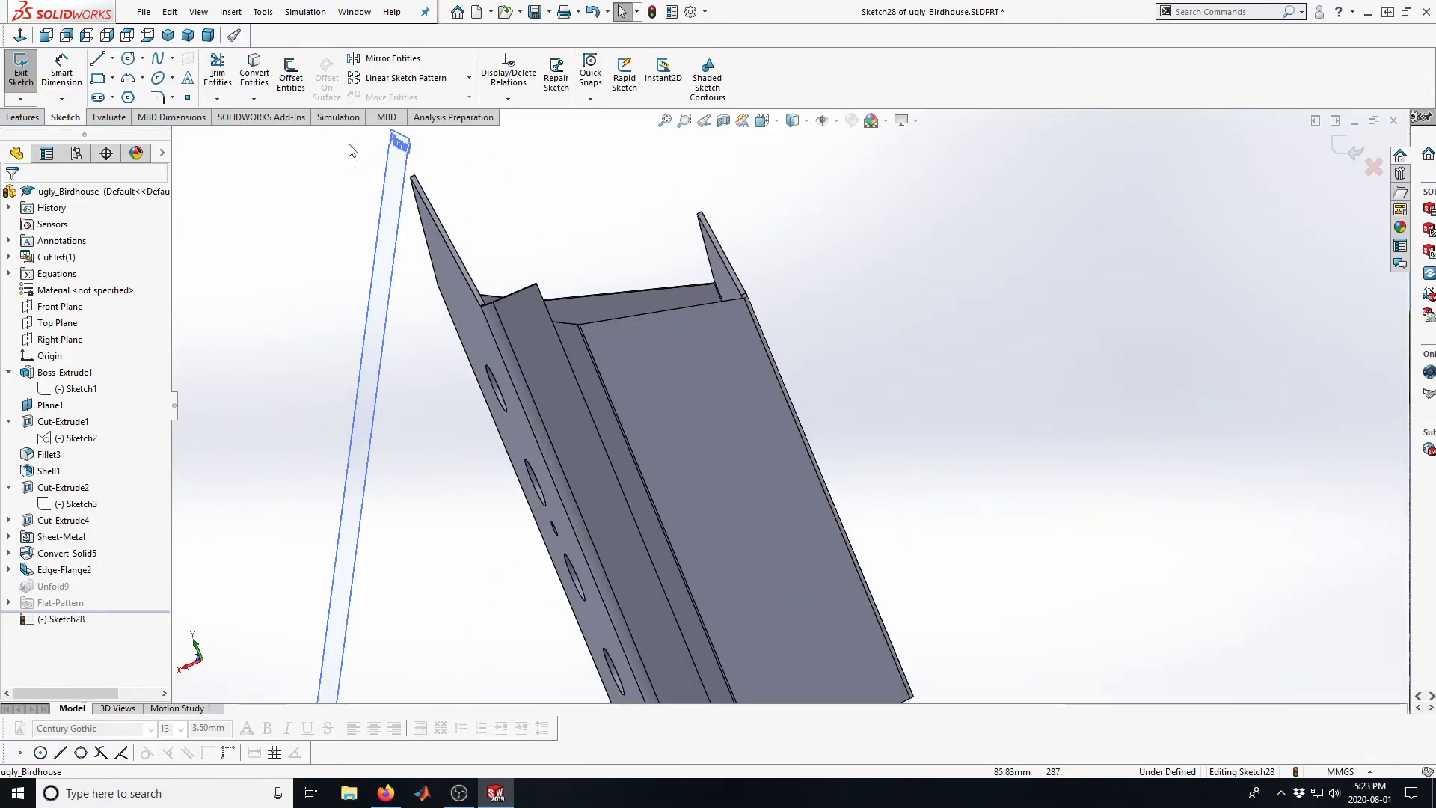
pyautogui.click(256, 65)
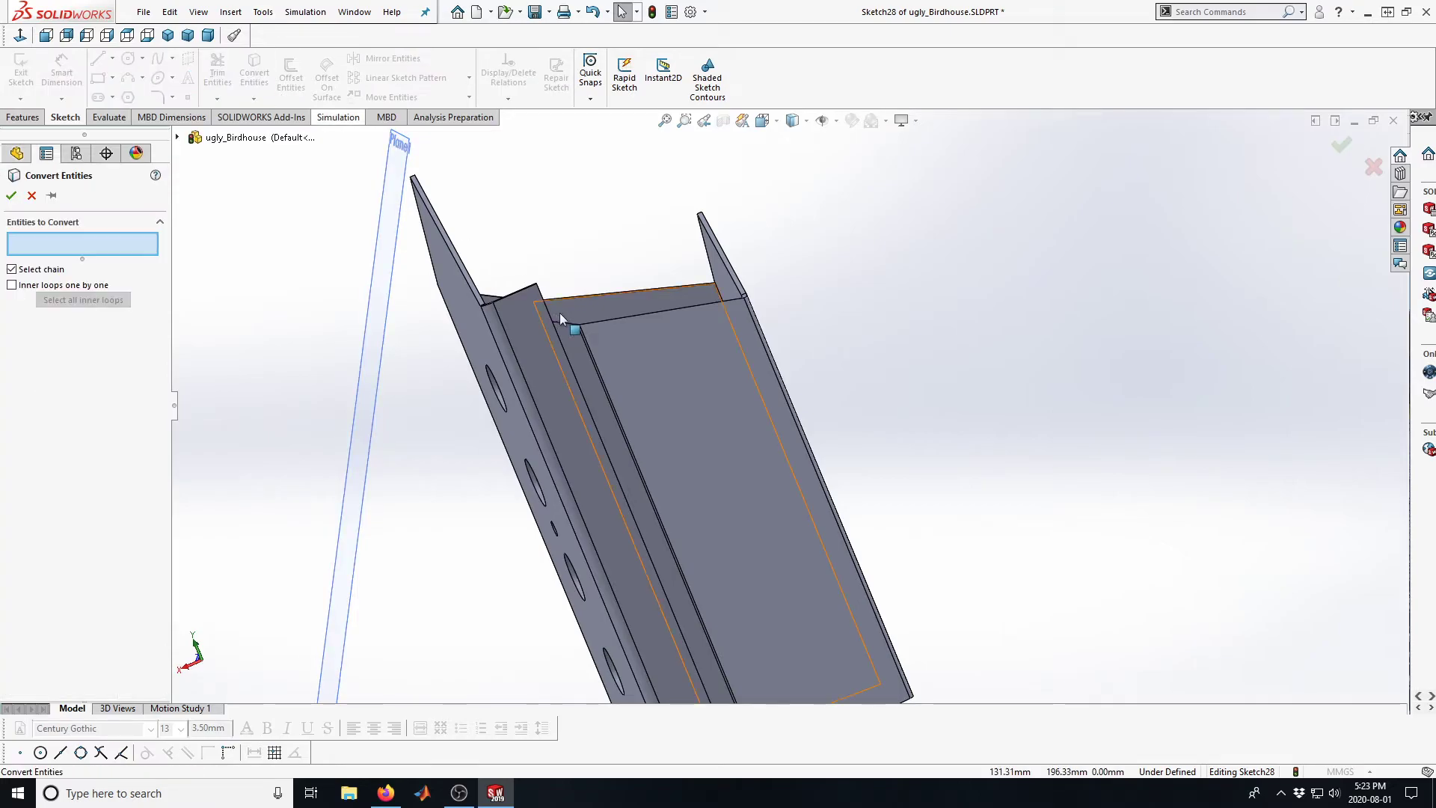
pyautogui.click(568, 324)
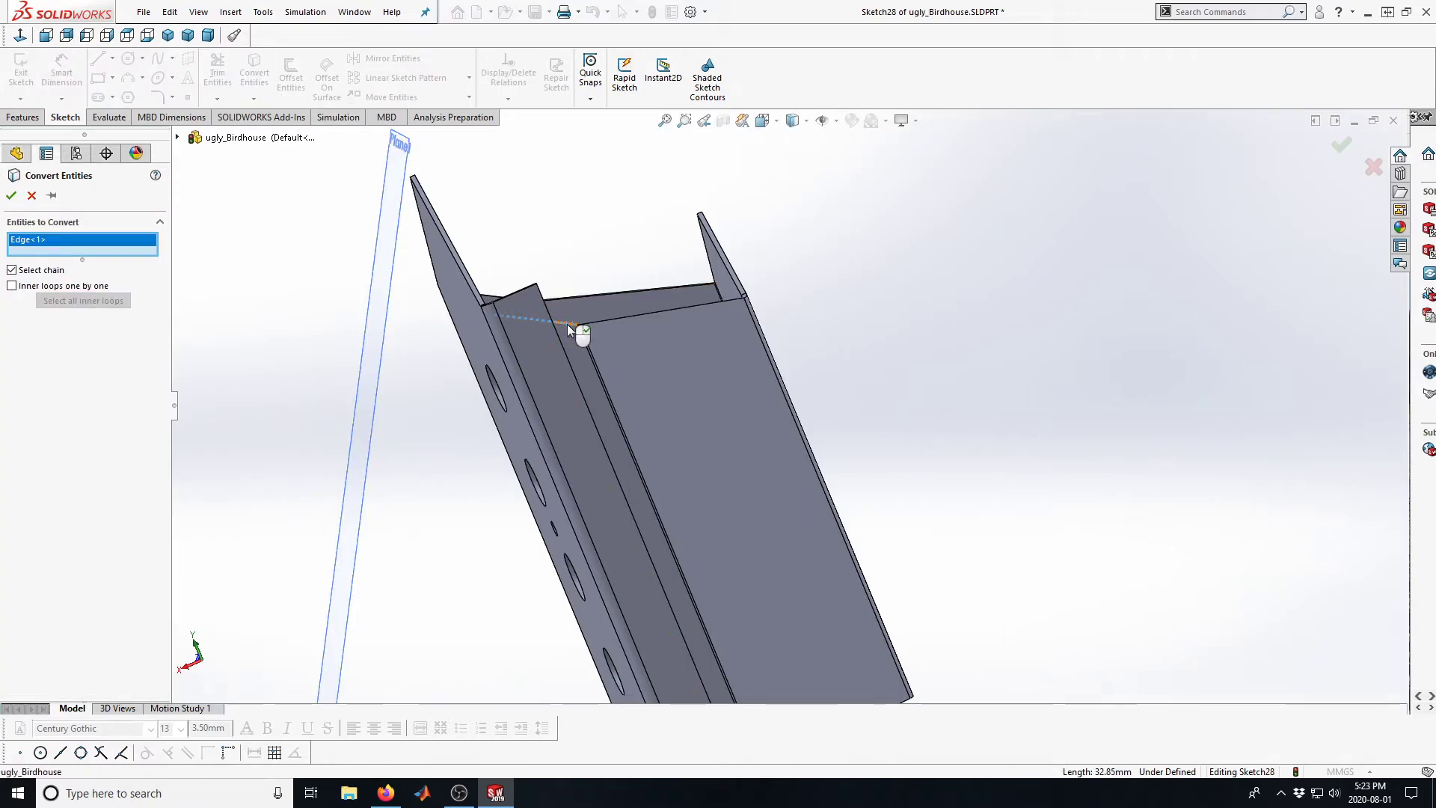
pyautogui.click(11, 195)
# Sketch three connected lines around the flange's protruding top corner, extending just past both ends of the converted slanted edge
pyautogui.scroll(-3, 589, 289)
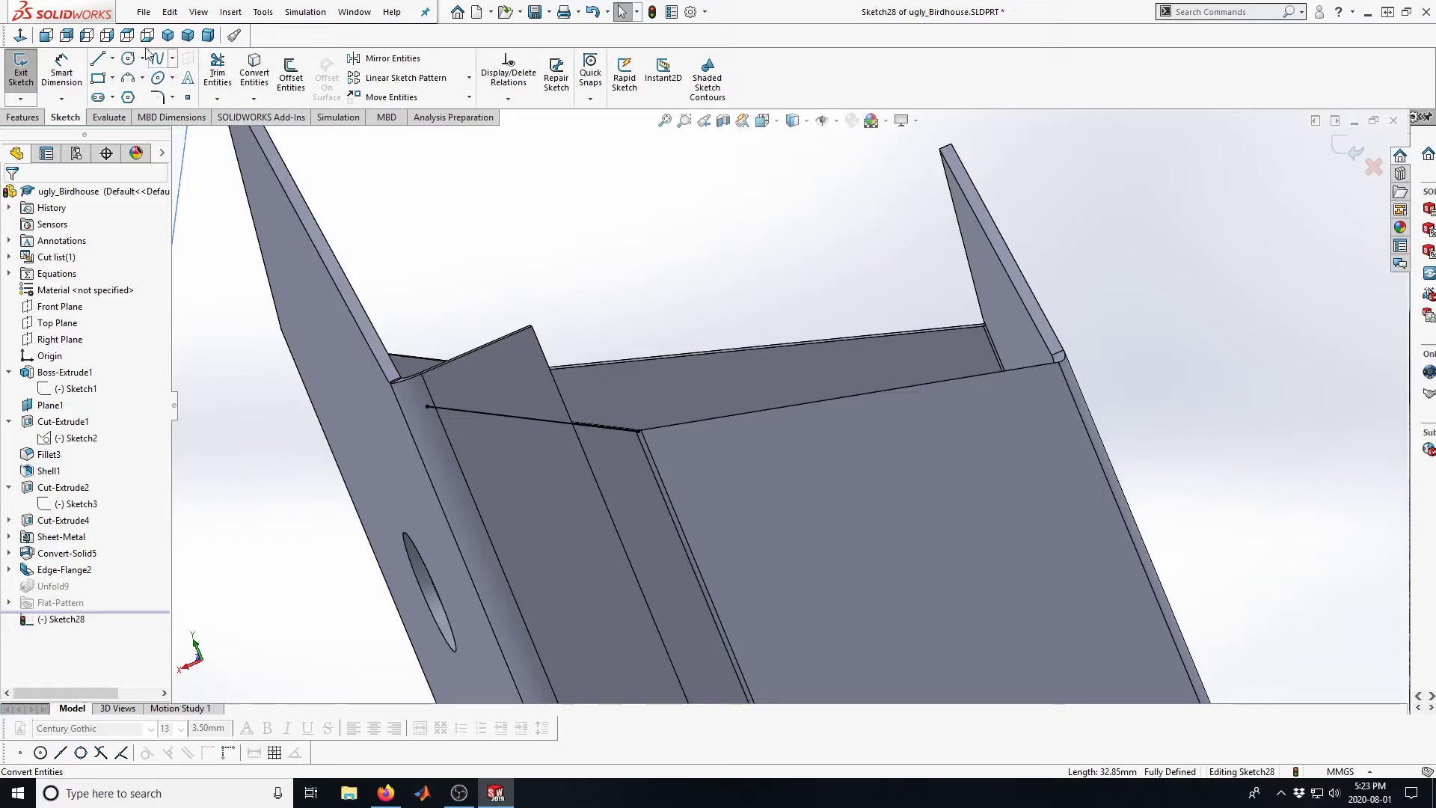
pyautogui.click(98, 60)
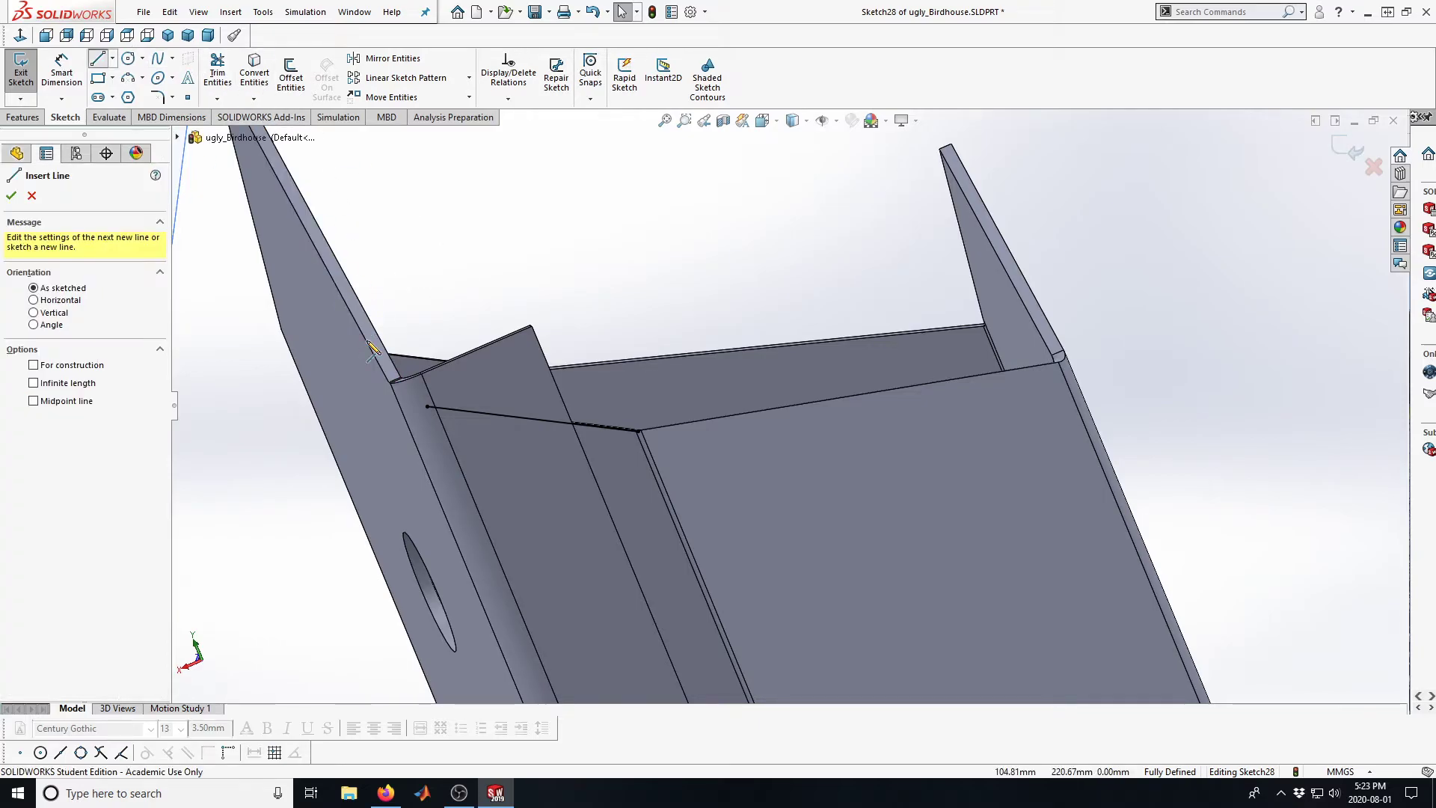
pyautogui.click(410, 423)
pyautogui.click(382, 282)
pyautogui.click(684, 275)
pyautogui.click(634, 432)
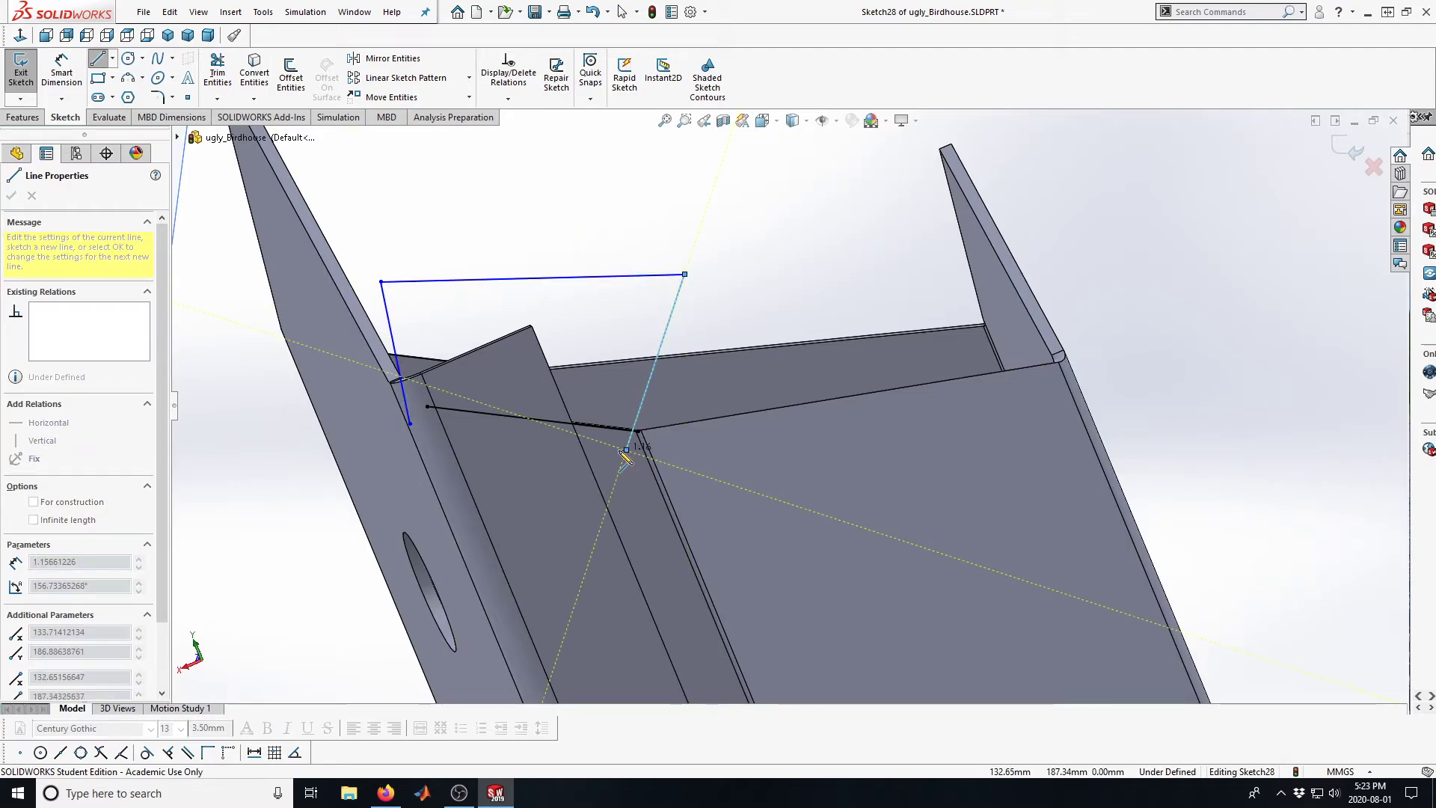
pyautogui.click(626, 450)
pyautogui.press('Escape')
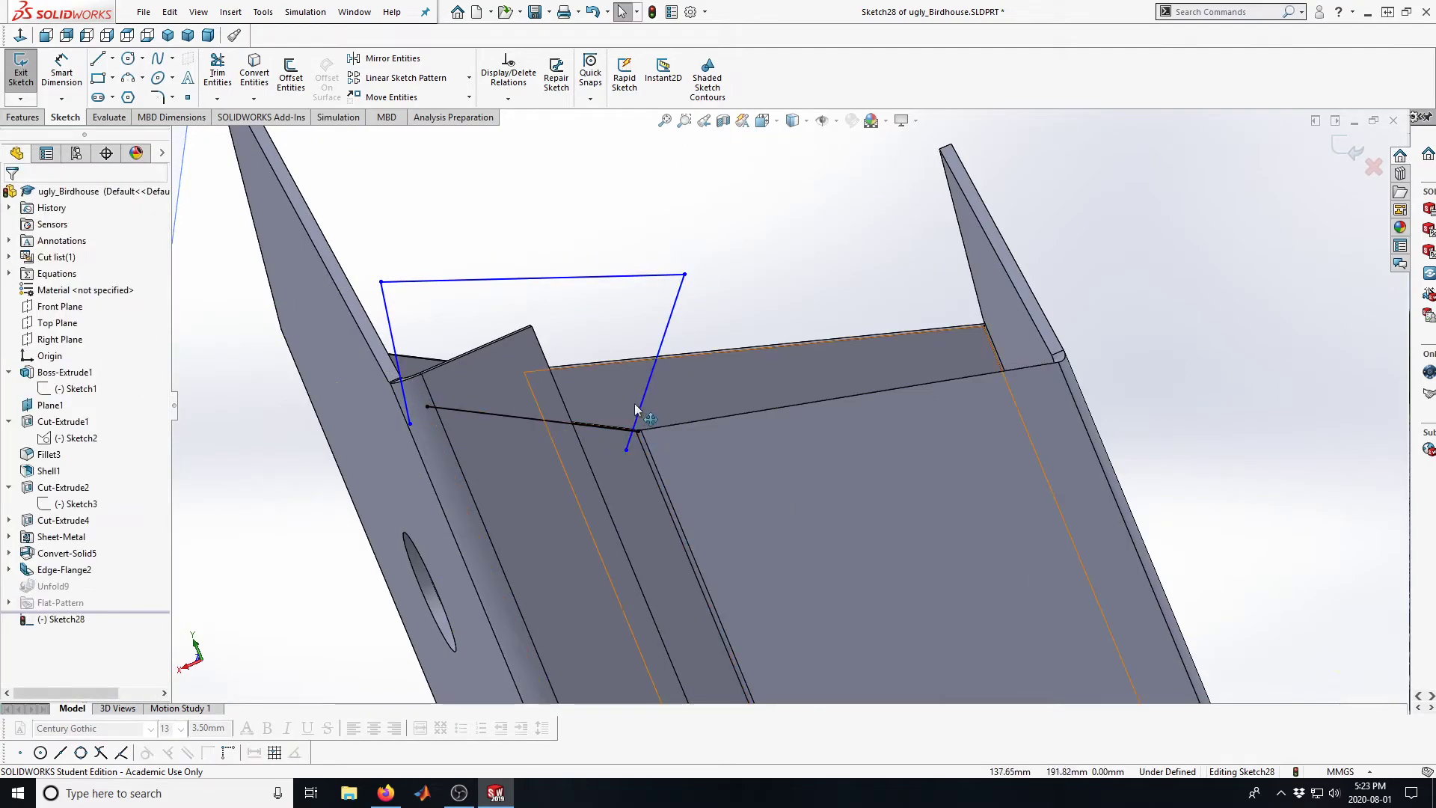
# Orient the view normal to the sketch plane to examine the cut outline at the flange's top
pyautogui.click(768, 120)
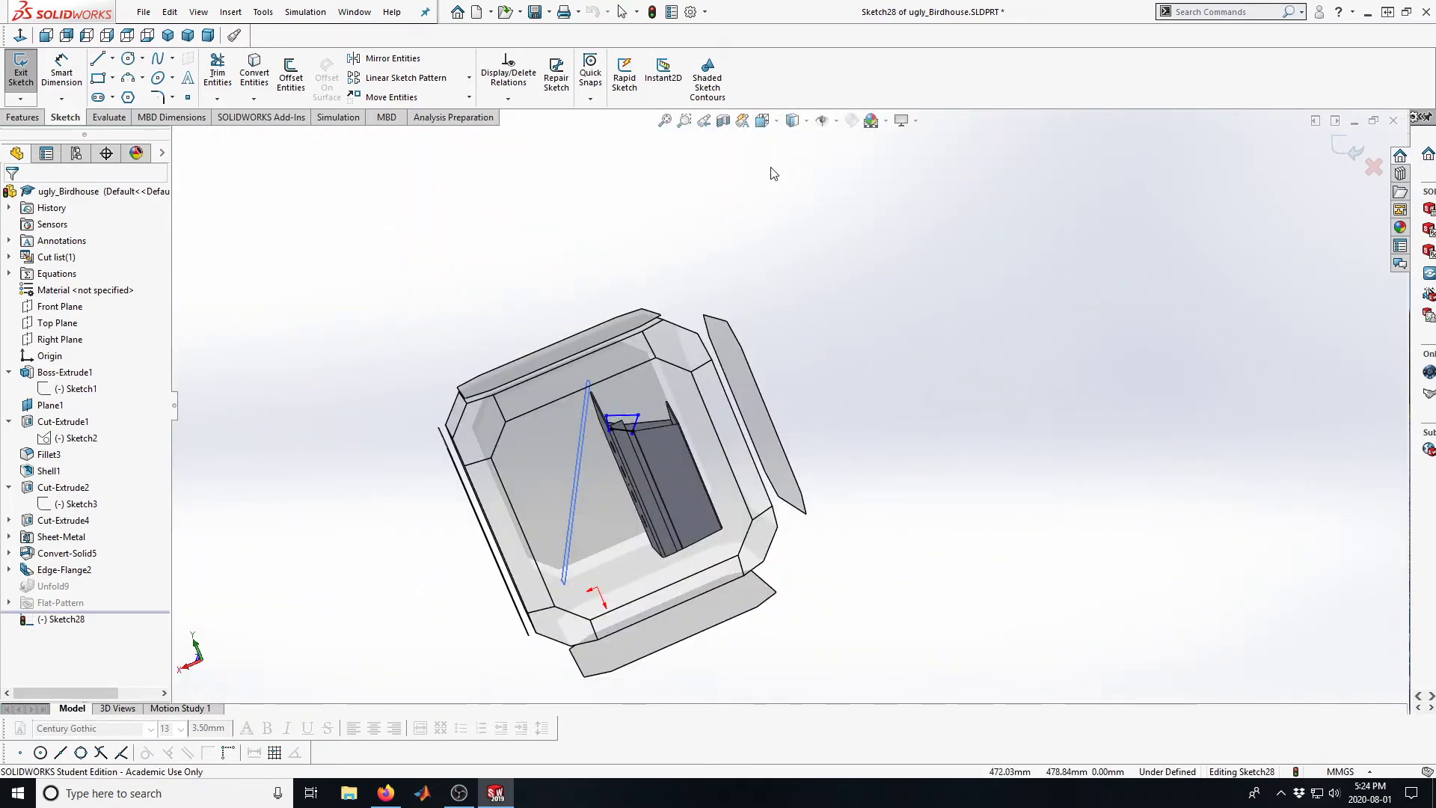
pyautogui.click(774, 125)
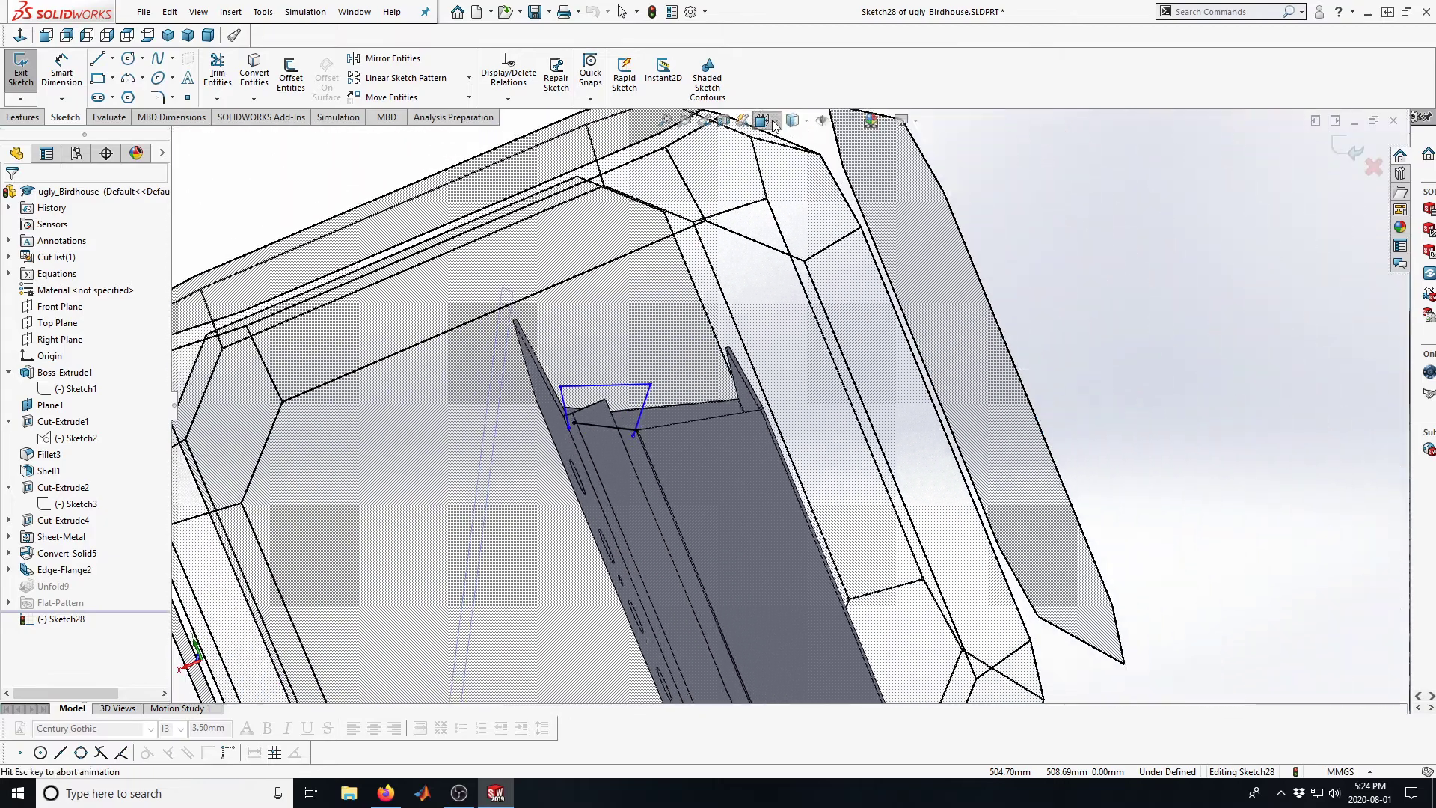
pyautogui.moveTo(787, 127)
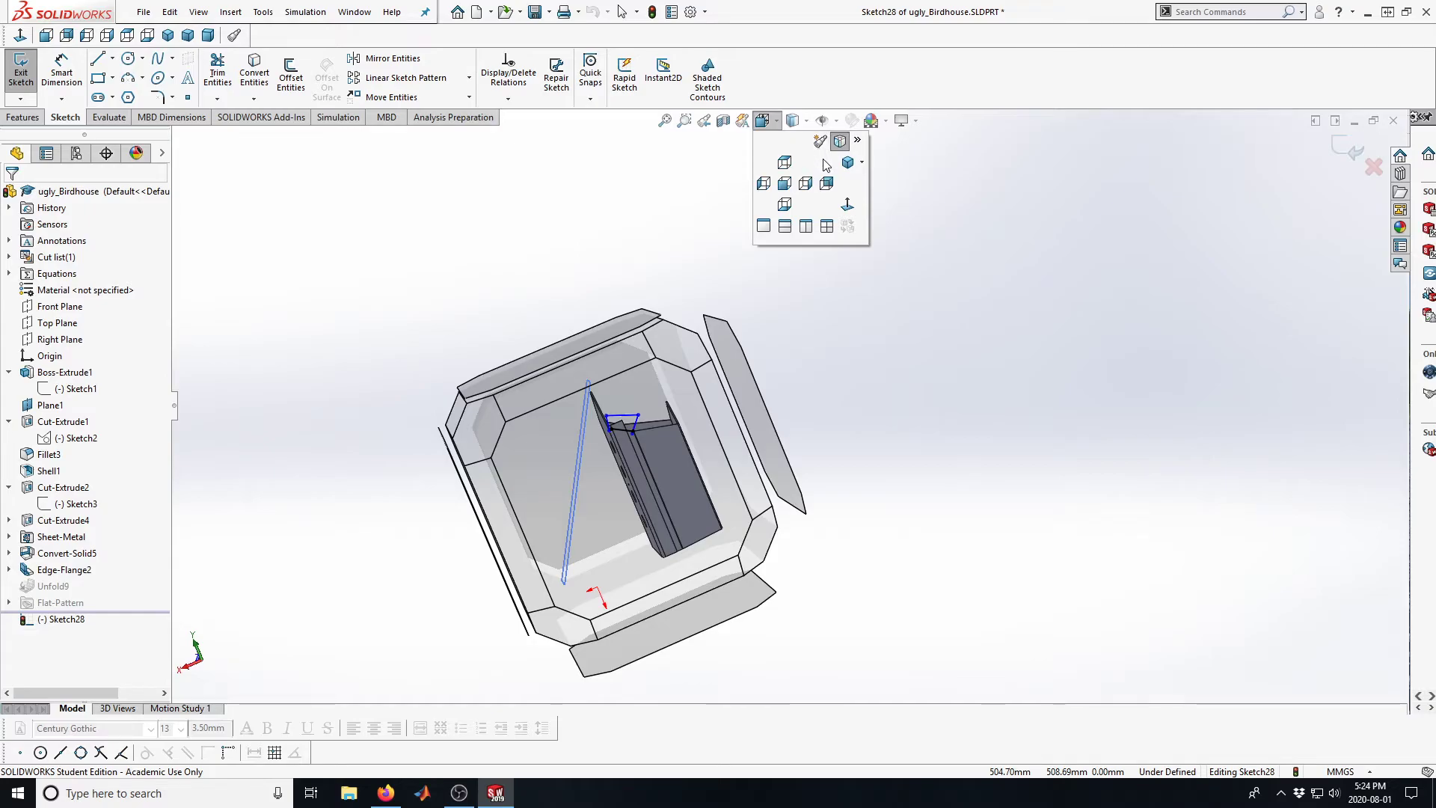
pyautogui.click(847, 205)
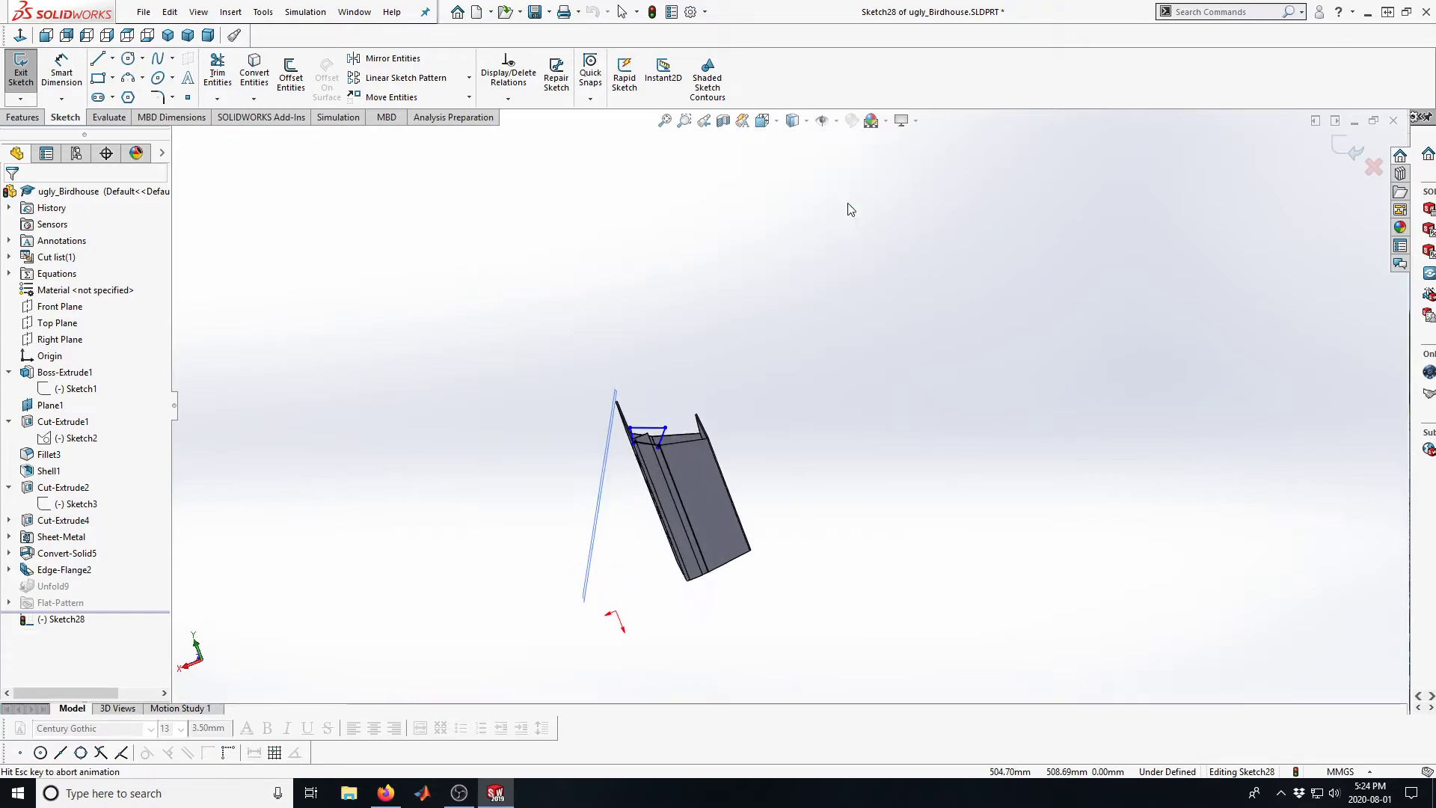
pyautogui.scroll(-5, 935, 286)
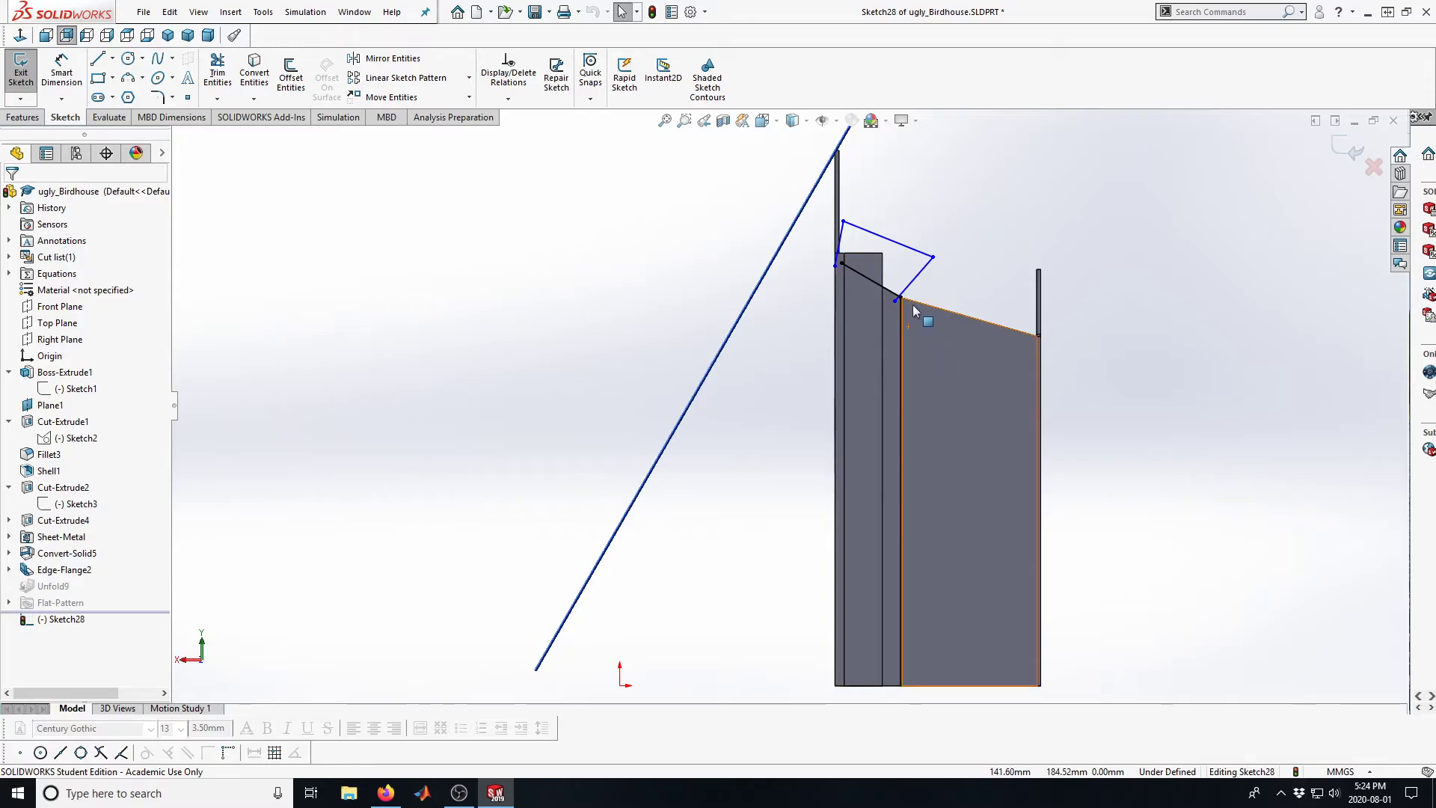
# Trim the cut outline's overhanging line end at the lower end of the converted slanted edge
pyautogui.scroll(-2, 814, 342)
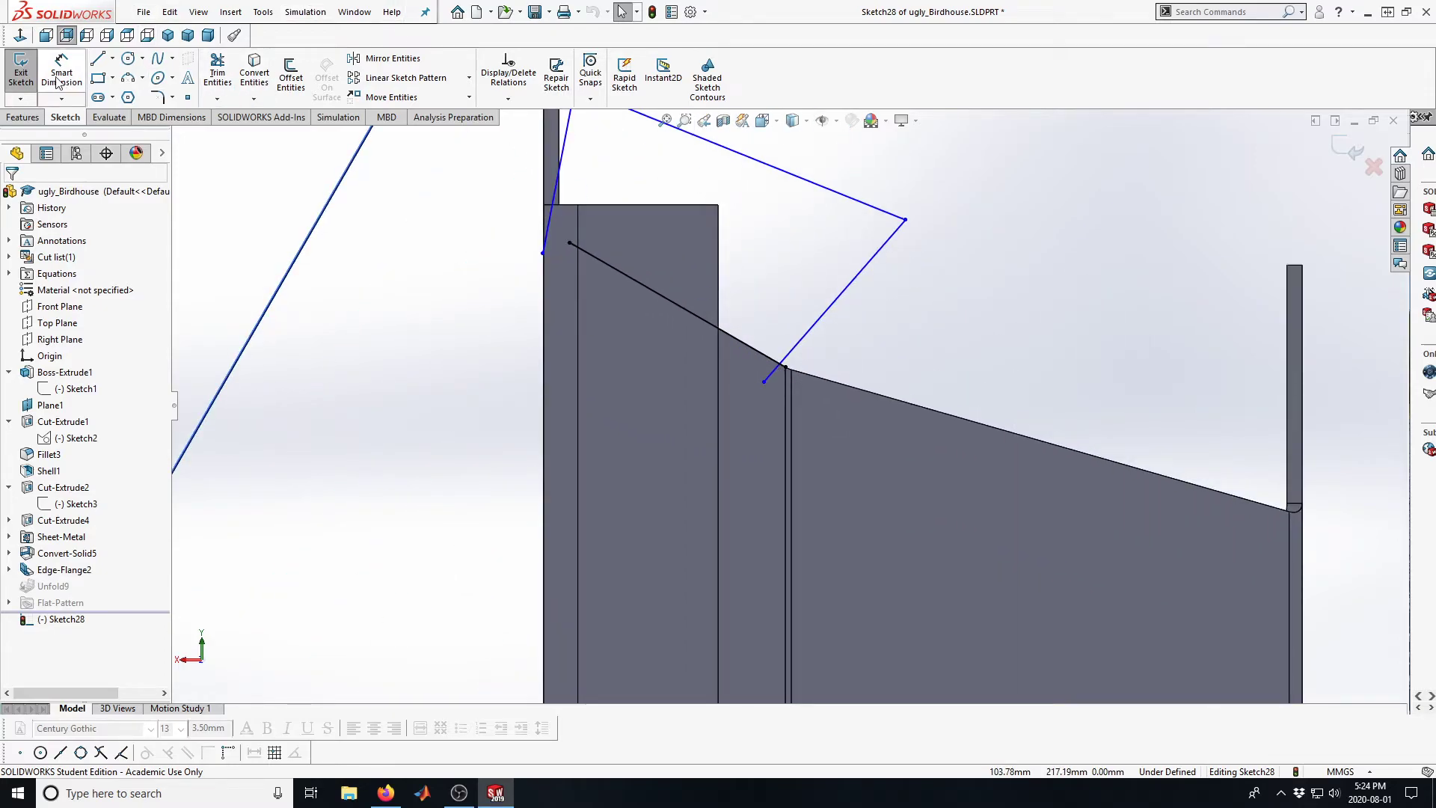
pyautogui.click(218, 69)
pyautogui.moveTo(731, 367)
pyautogui.mouseDown()
pyautogui.moveTo(762, 378)
pyautogui.moveTo(784, 365)
pyautogui.mouseUp()
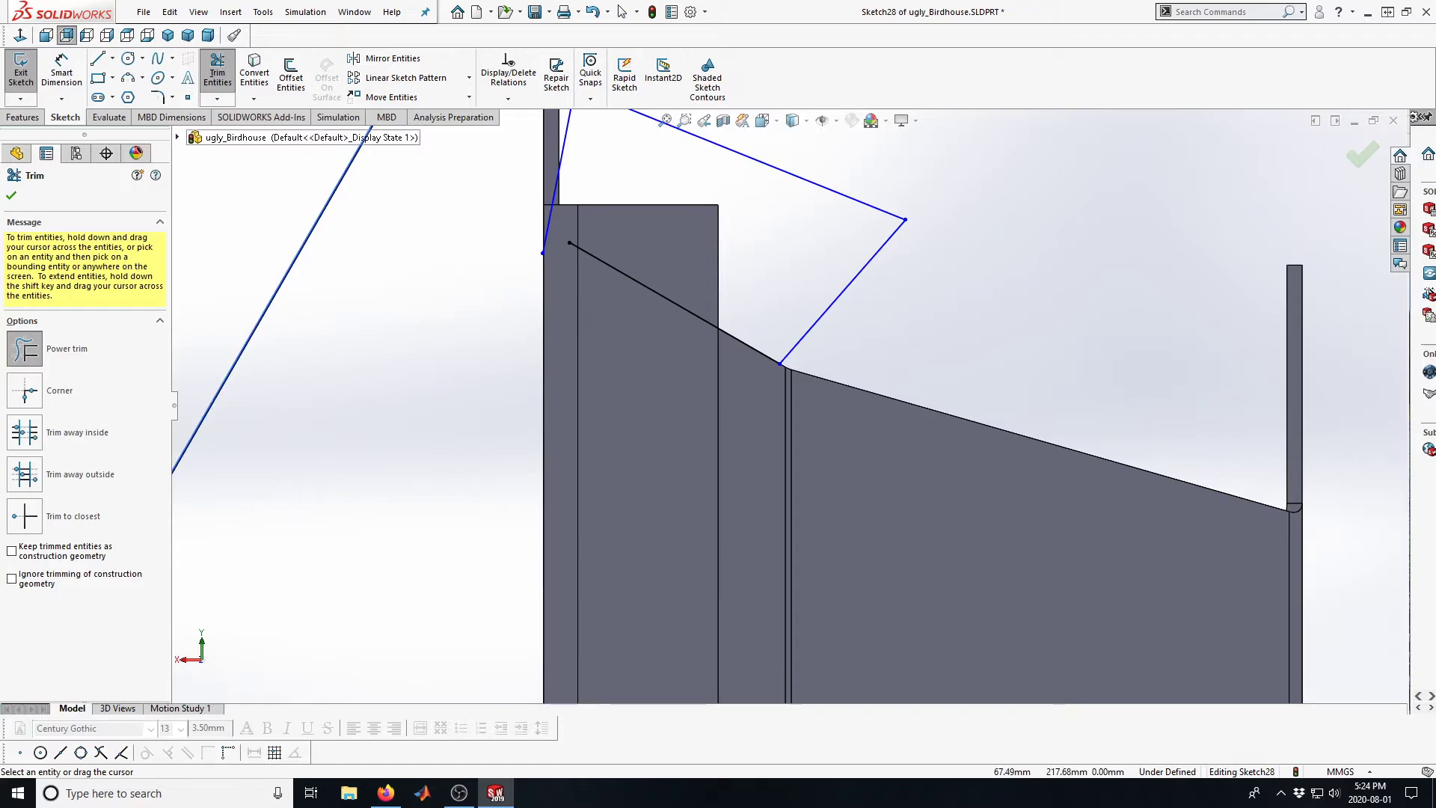
pyautogui.click(14, 198)
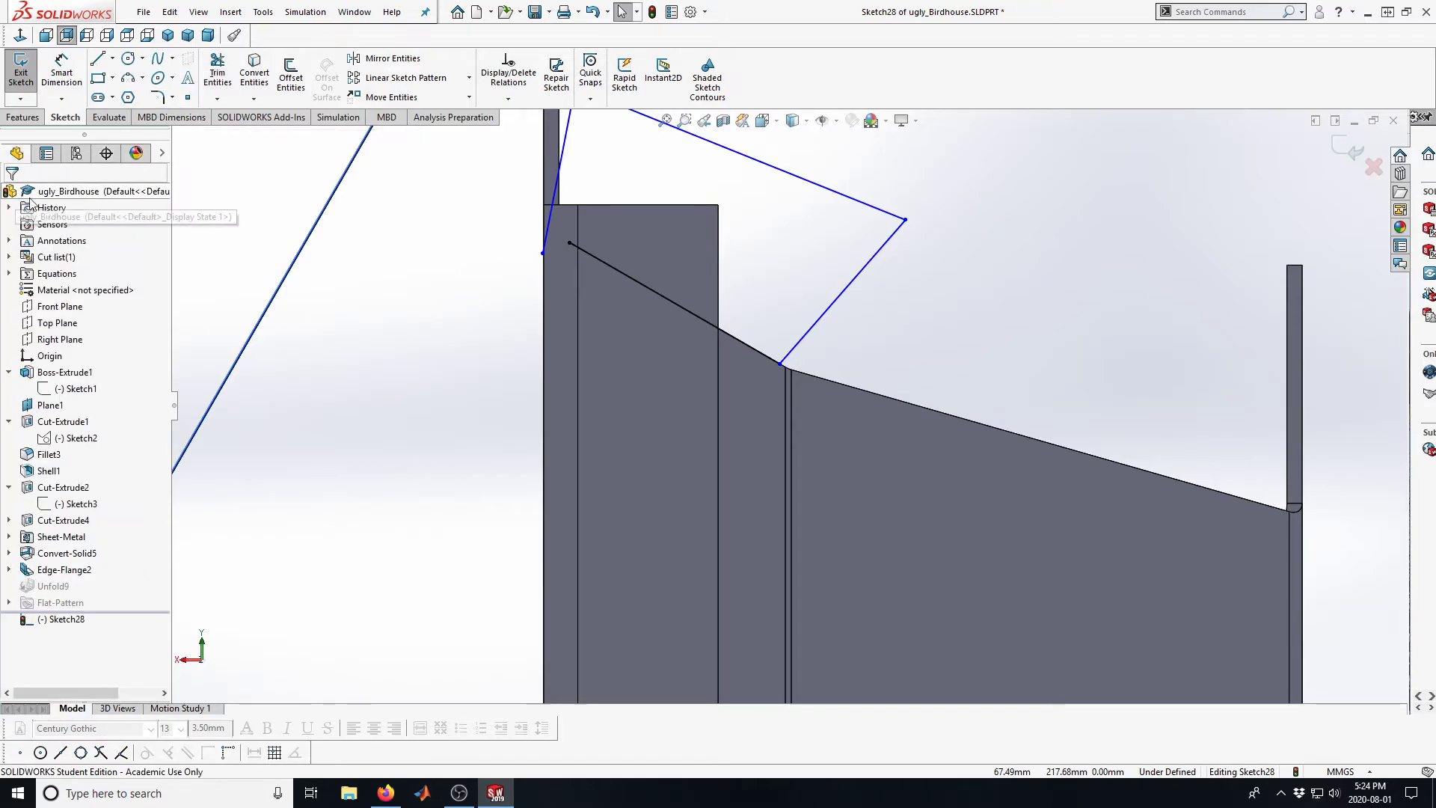
# Extend the converted slanted line's upper end to the outline's short line and trim that line's overhang
pyautogui.click(217, 99)
pyautogui.click(240, 120)
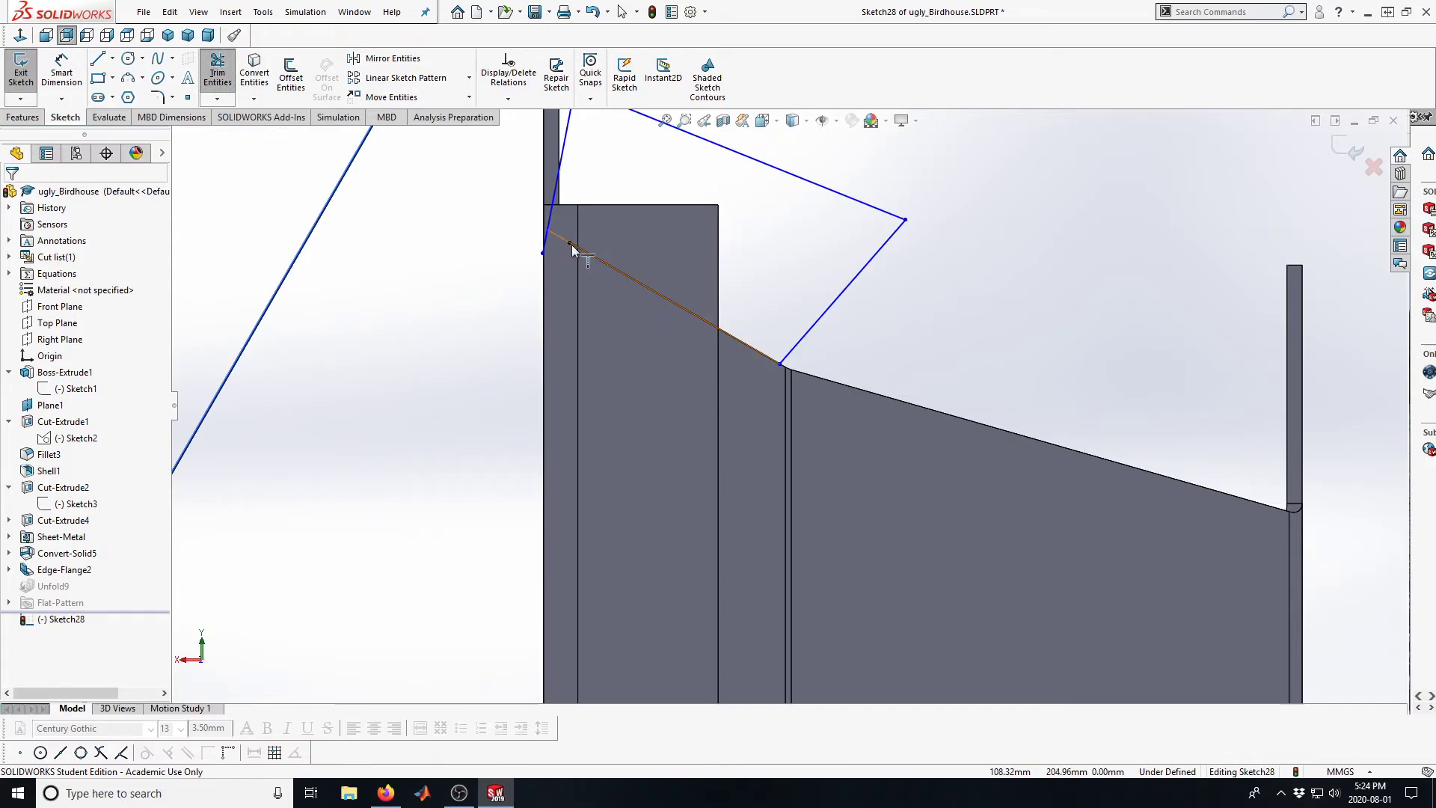
pyautogui.click(216, 78)
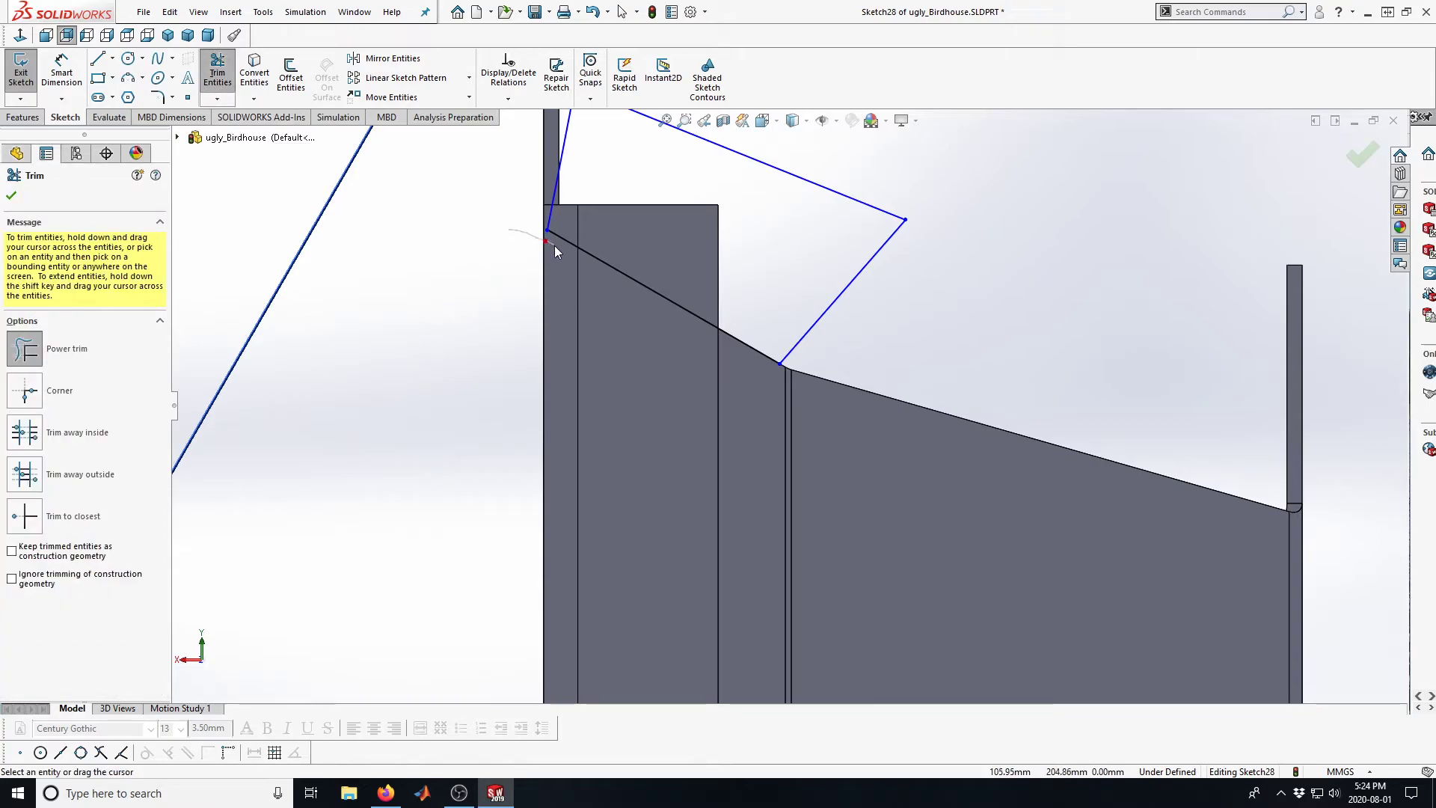
pyautogui.click(13, 196)
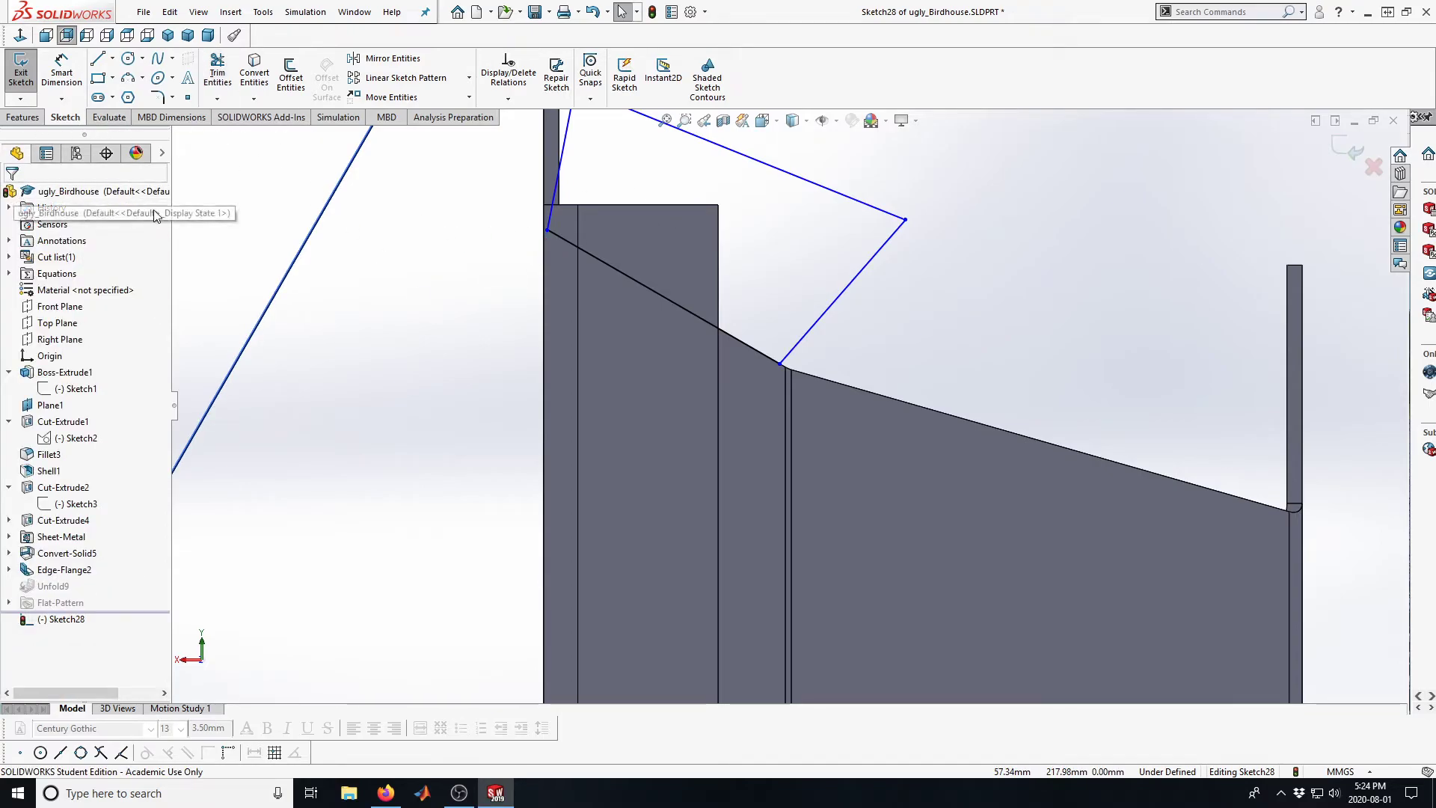
# Move the outline's upper slope corner just beyond the birdhouse's outer edge and finish the cut sketch
pyautogui.click(546, 227)
pyautogui.moveTo(546, 227); pyautogui.dragTo(525, 217)
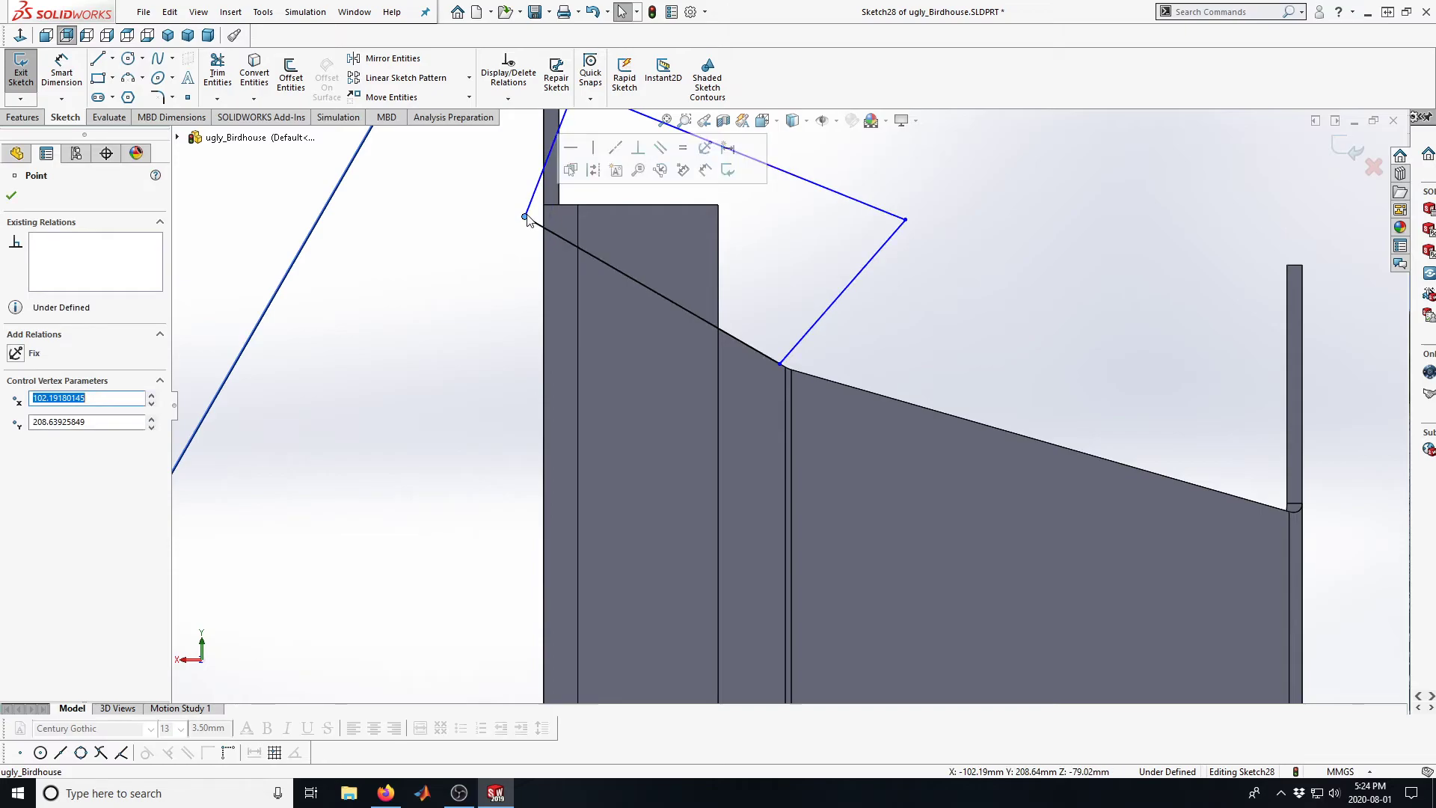
pyautogui.click(1337, 153)
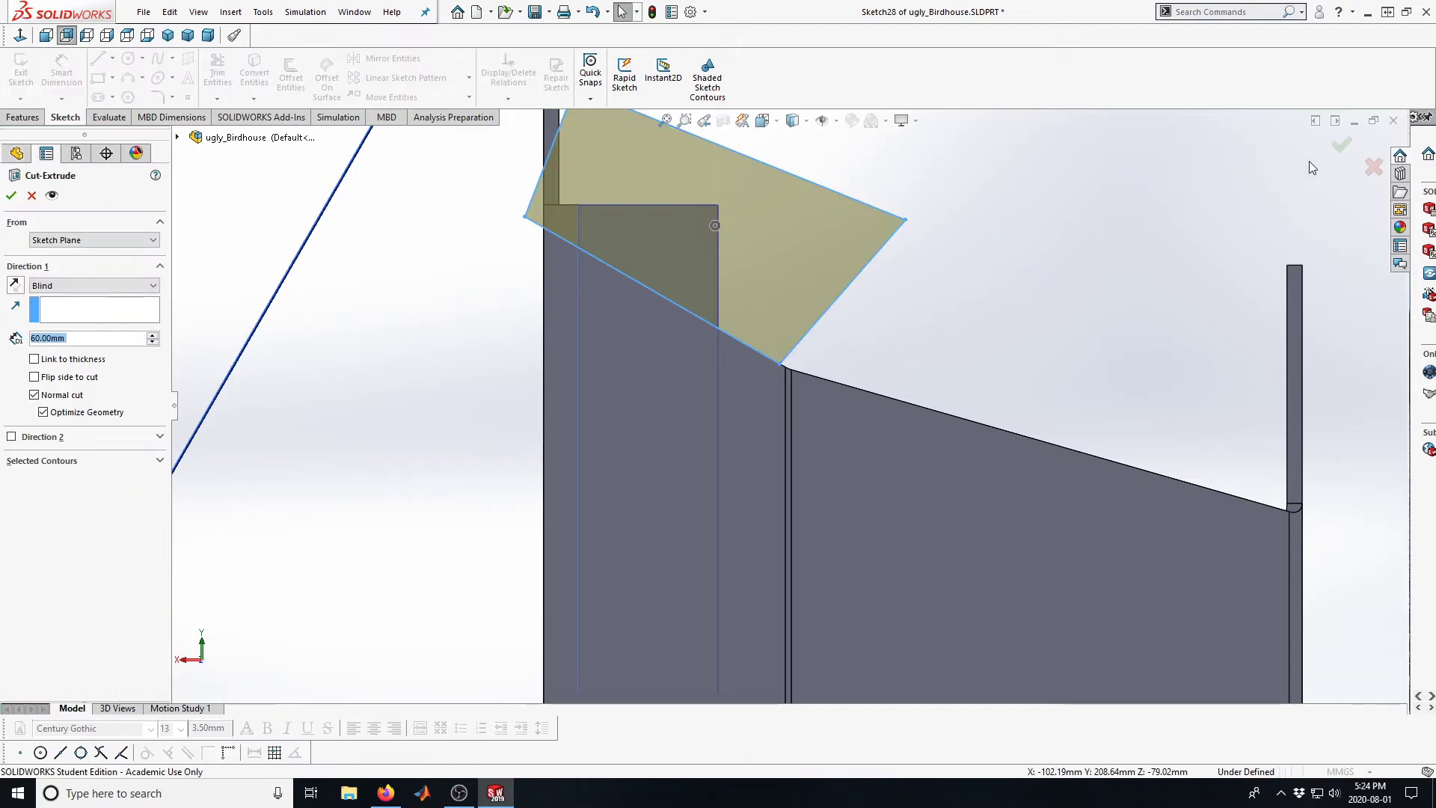
# Cut the closed outline with an Up To Vertex end condition, ending at the lower end of the gable wall's slanted edge
pyautogui.scroll(3, 570, 311)
pyautogui.moveTo(570, 312); pyautogui.dragTo(683, 387, button='middle')
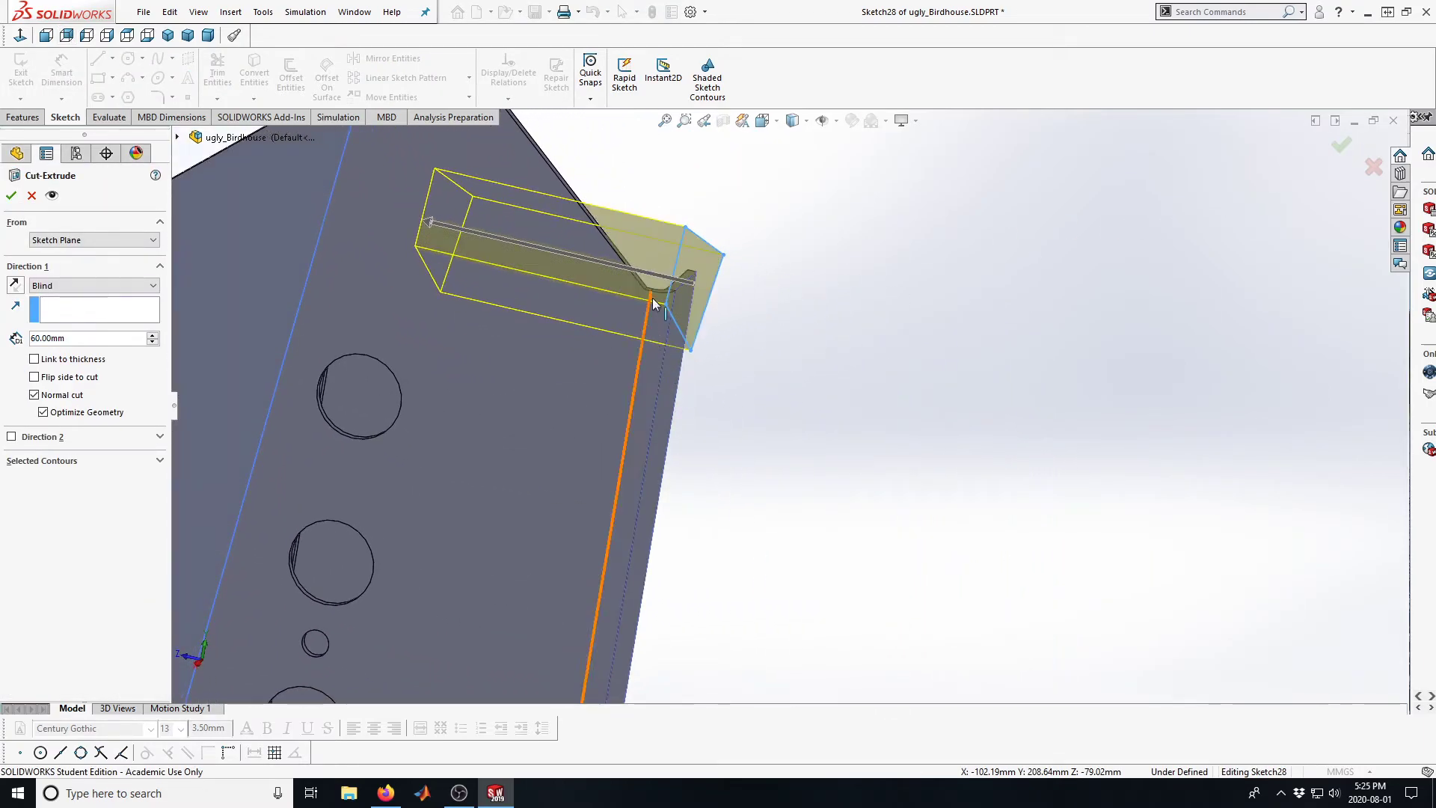
pyautogui.scroll(-3, 677, 338)
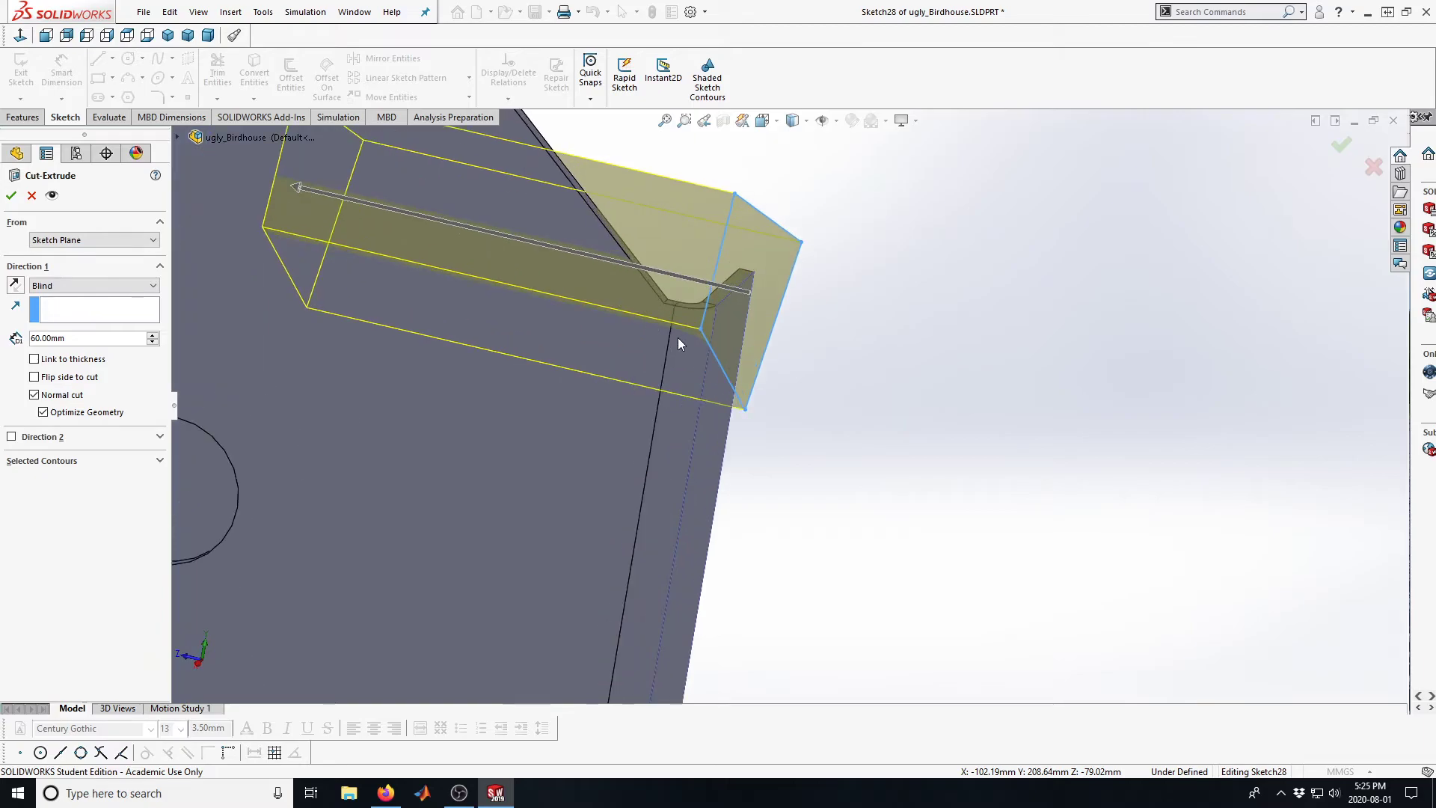
pyautogui.click(84, 284)
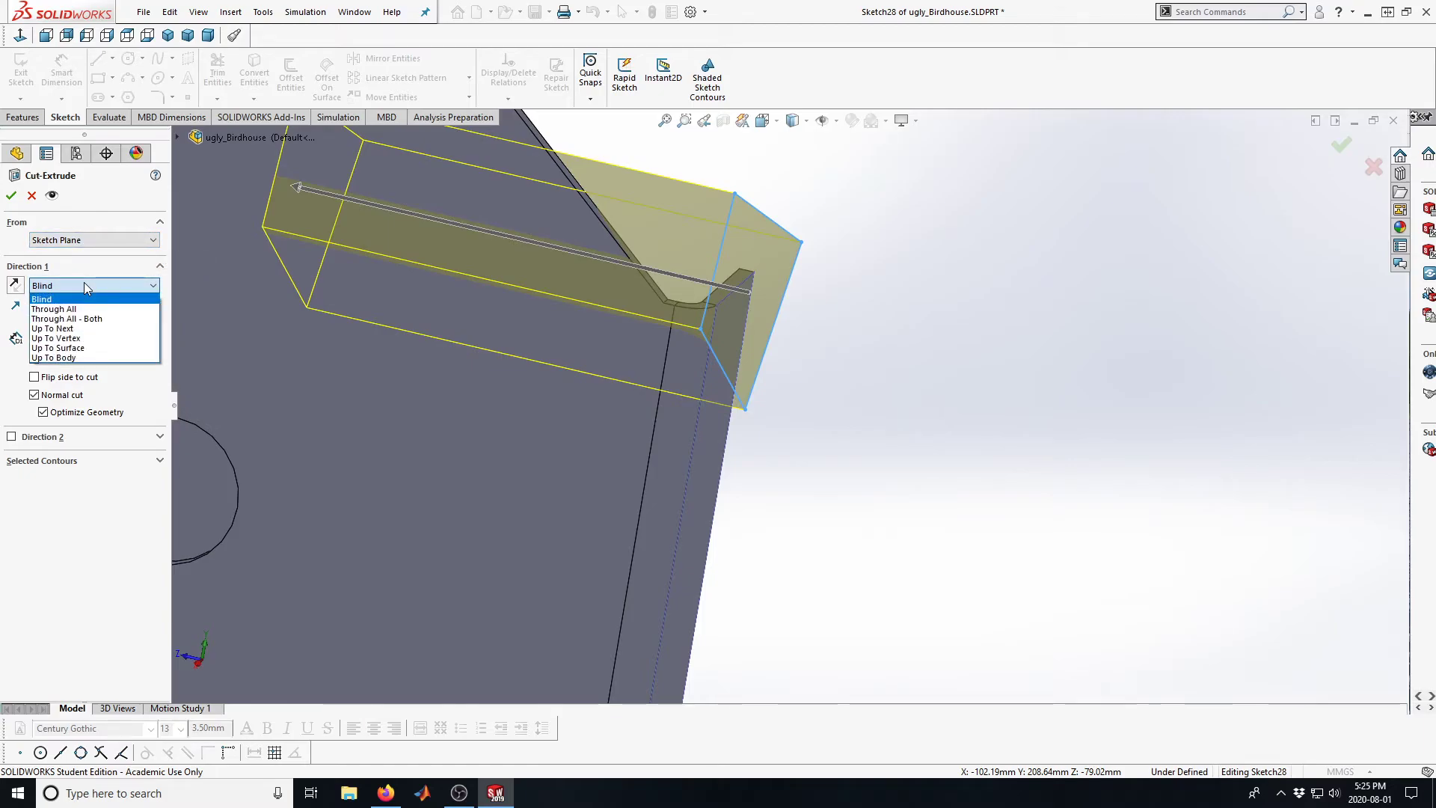
pyautogui.click(64, 338)
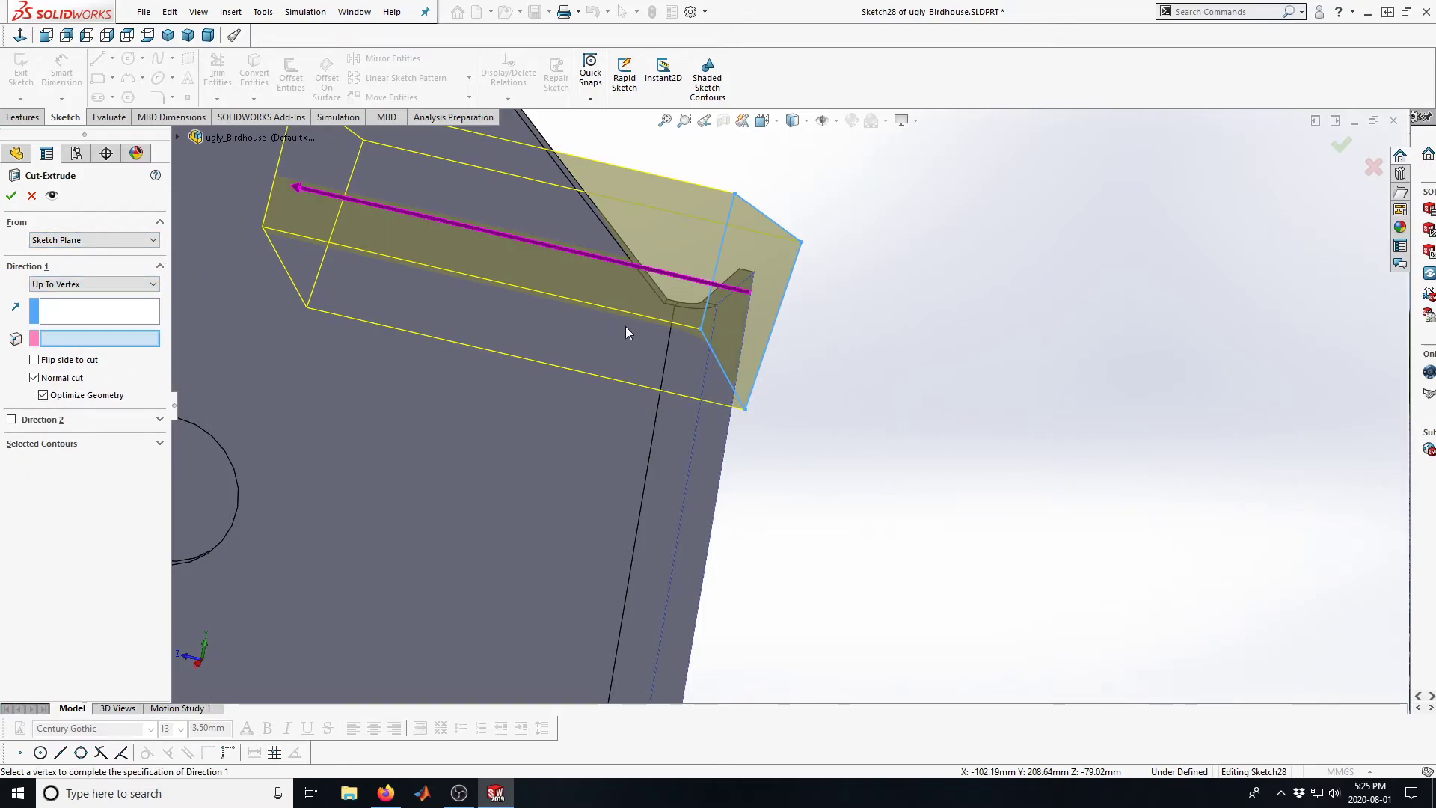
pyautogui.click(665, 313)
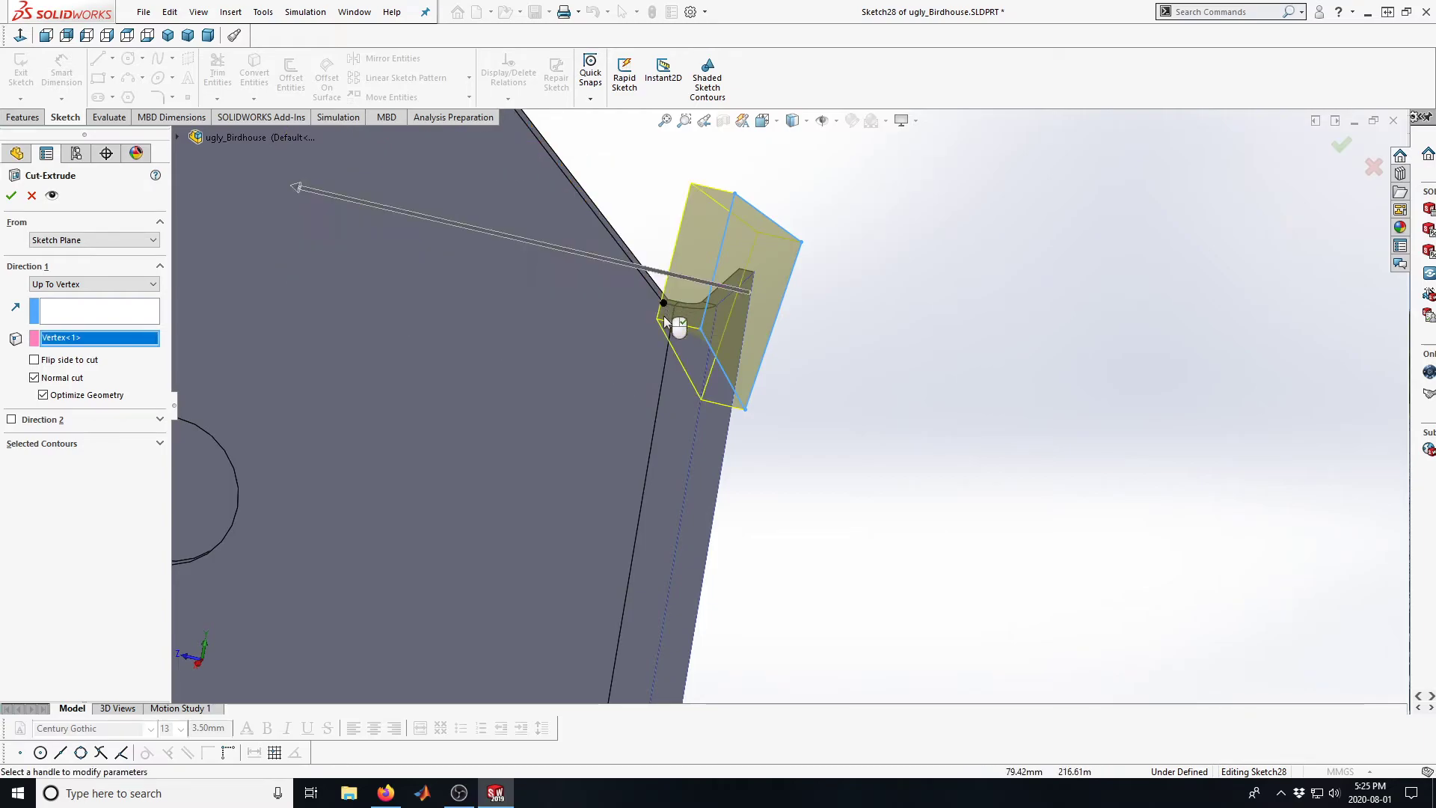
pyautogui.click(12, 196)
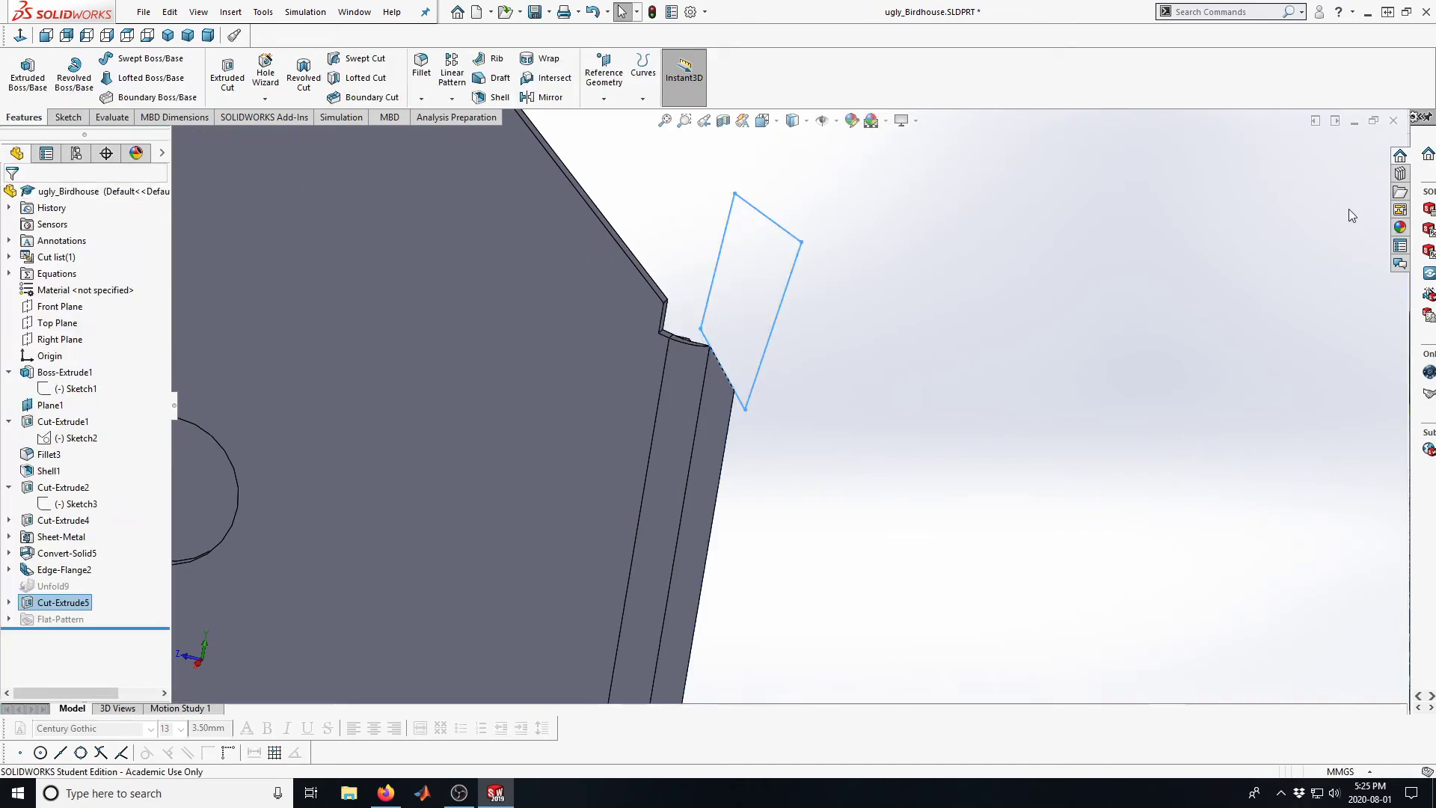
# Edit the flange cut so its end vertex is the top corner where the gable wall meets the flange bend
pyautogui.moveTo(746, 410); pyautogui.dragTo(744, 353, button='middle')
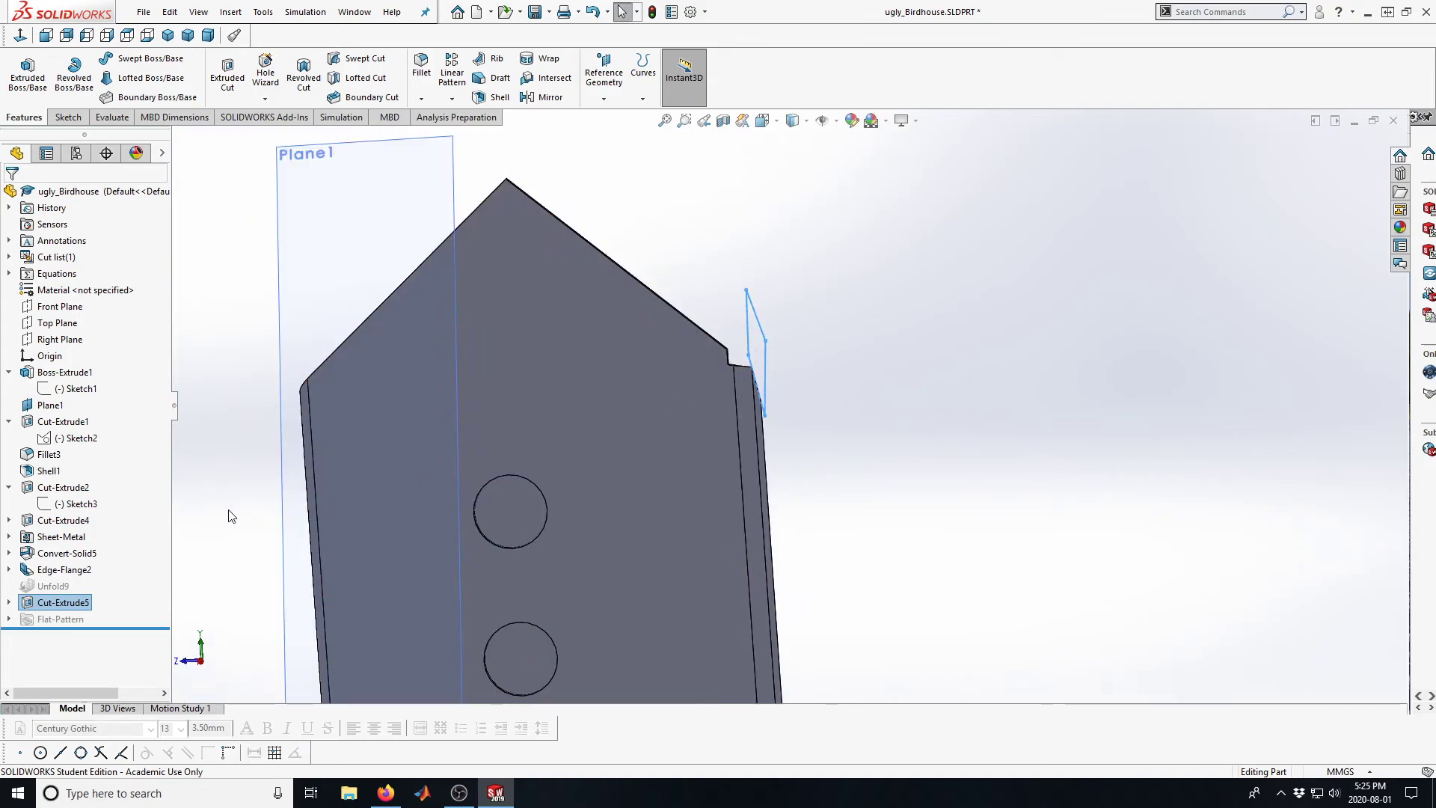
pyautogui.click(80, 599)
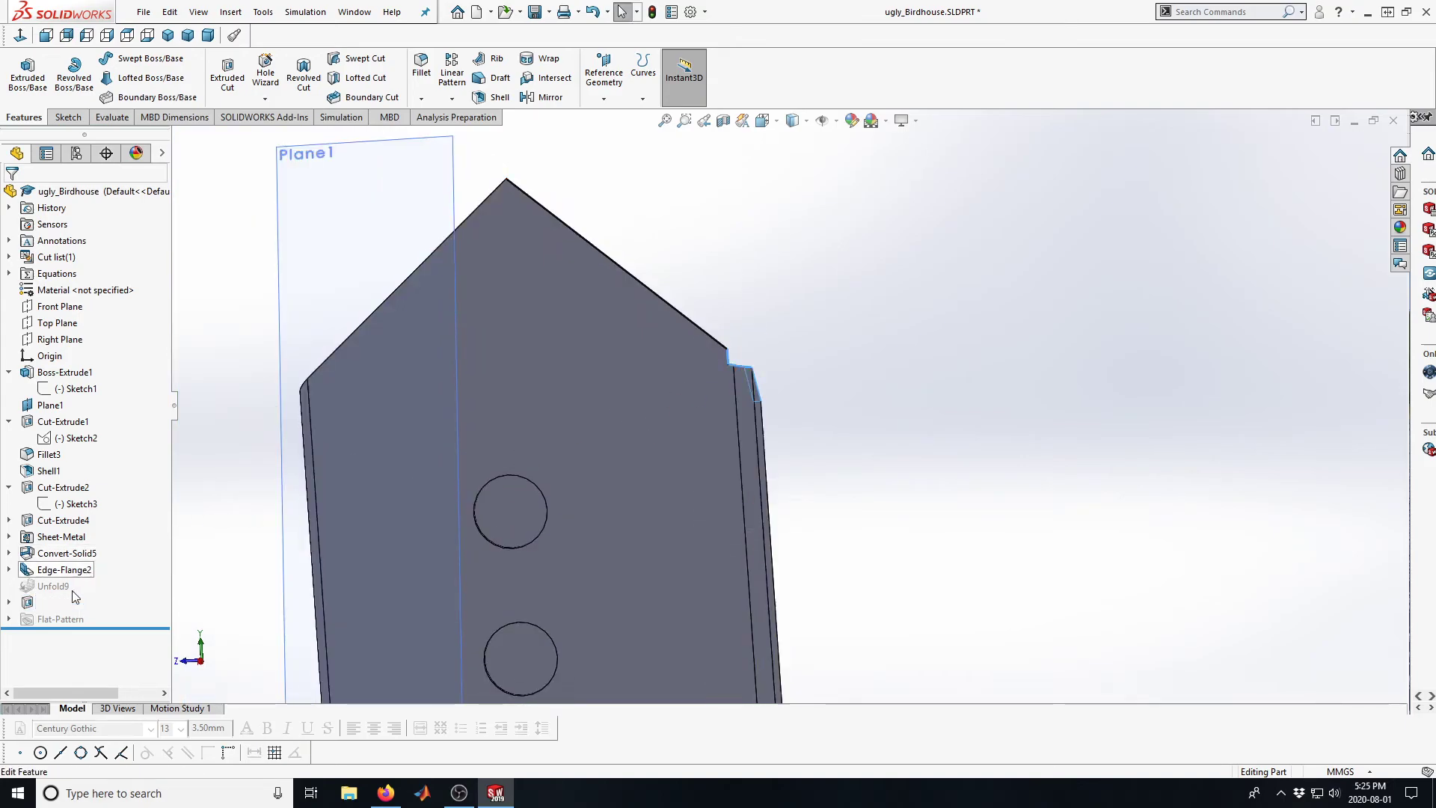
pyautogui.click(27, 602)
pyautogui.click(43, 555)
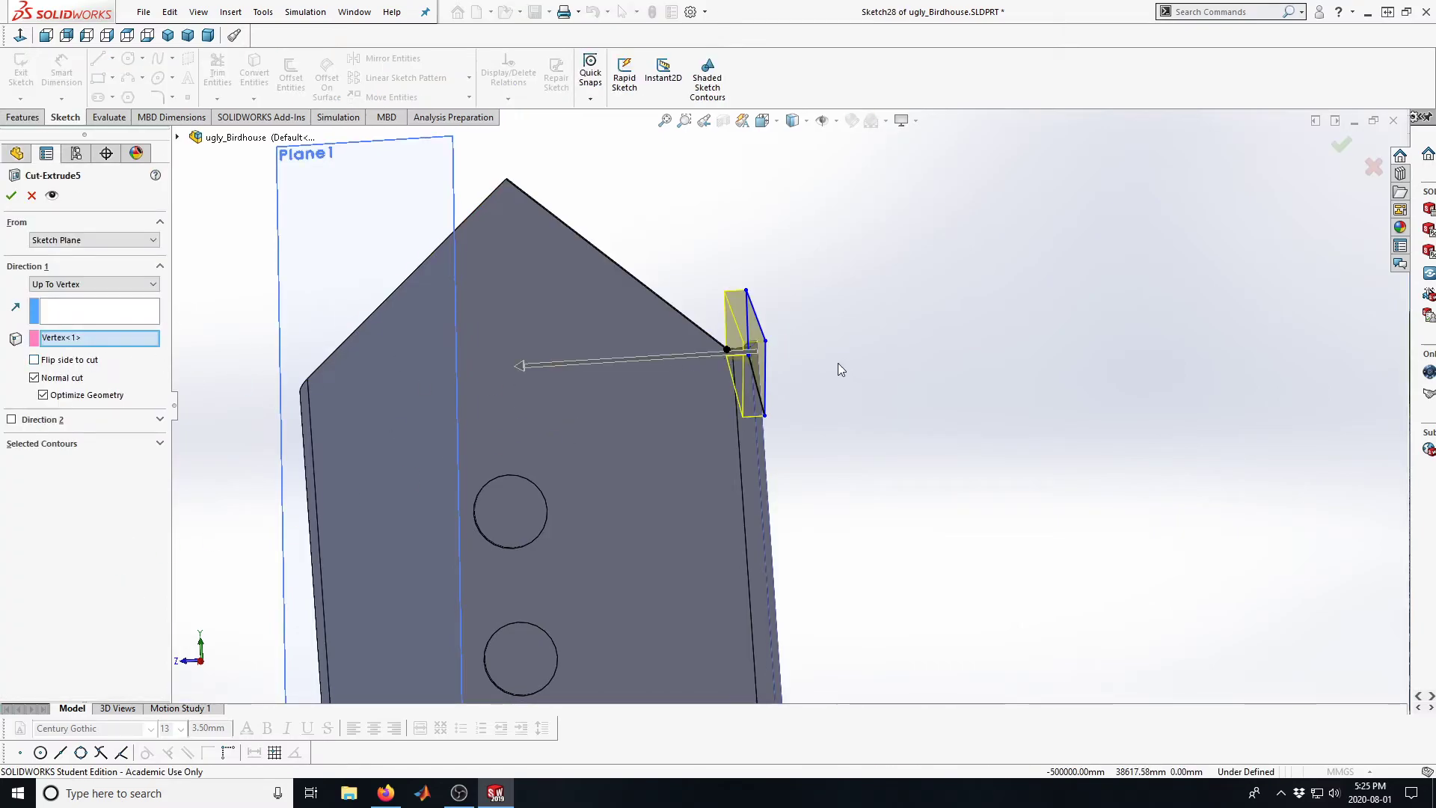
pyautogui.scroll(-4, 823, 366)
pyautogui.scroll(-4, 703, 337)
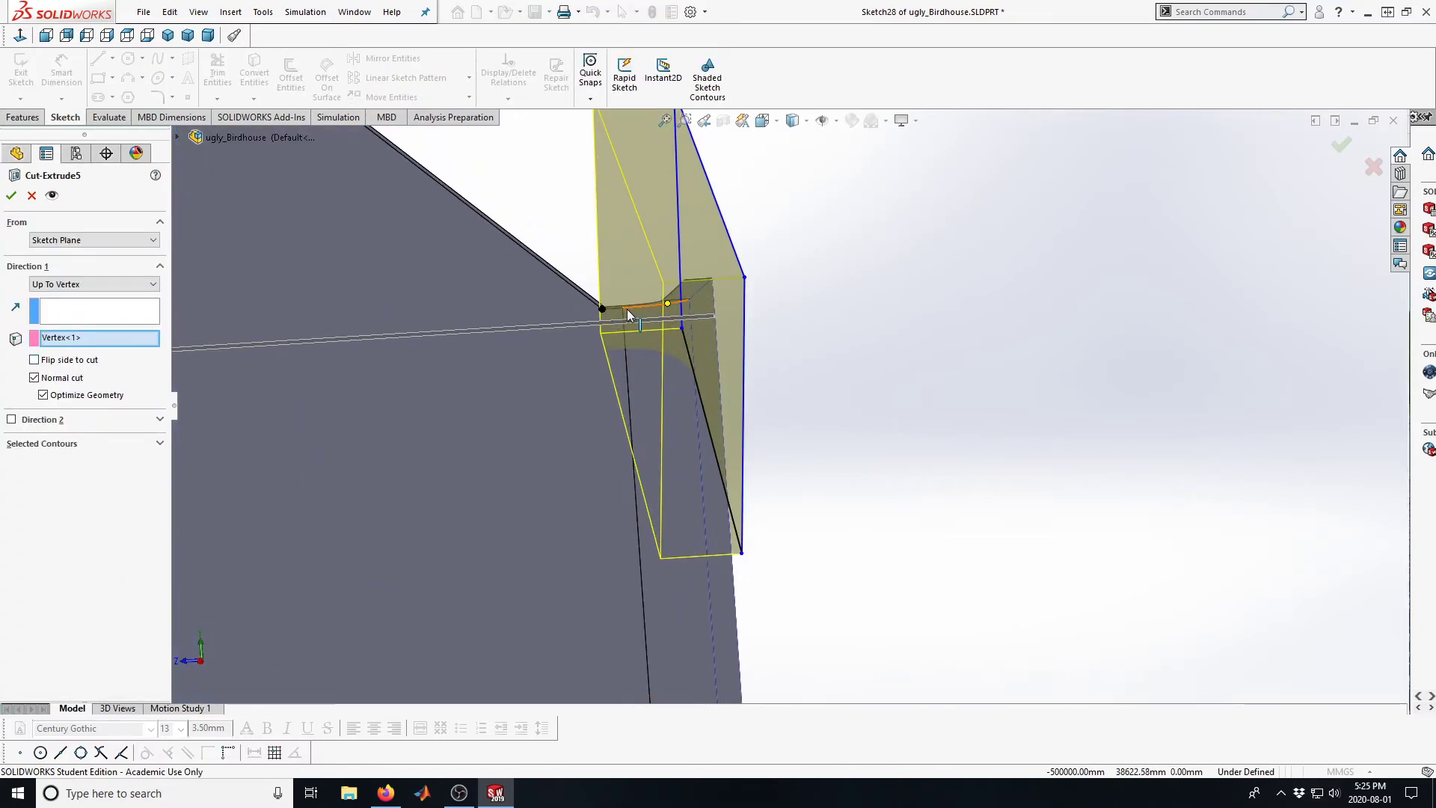
pyautogui.click(64, 338)
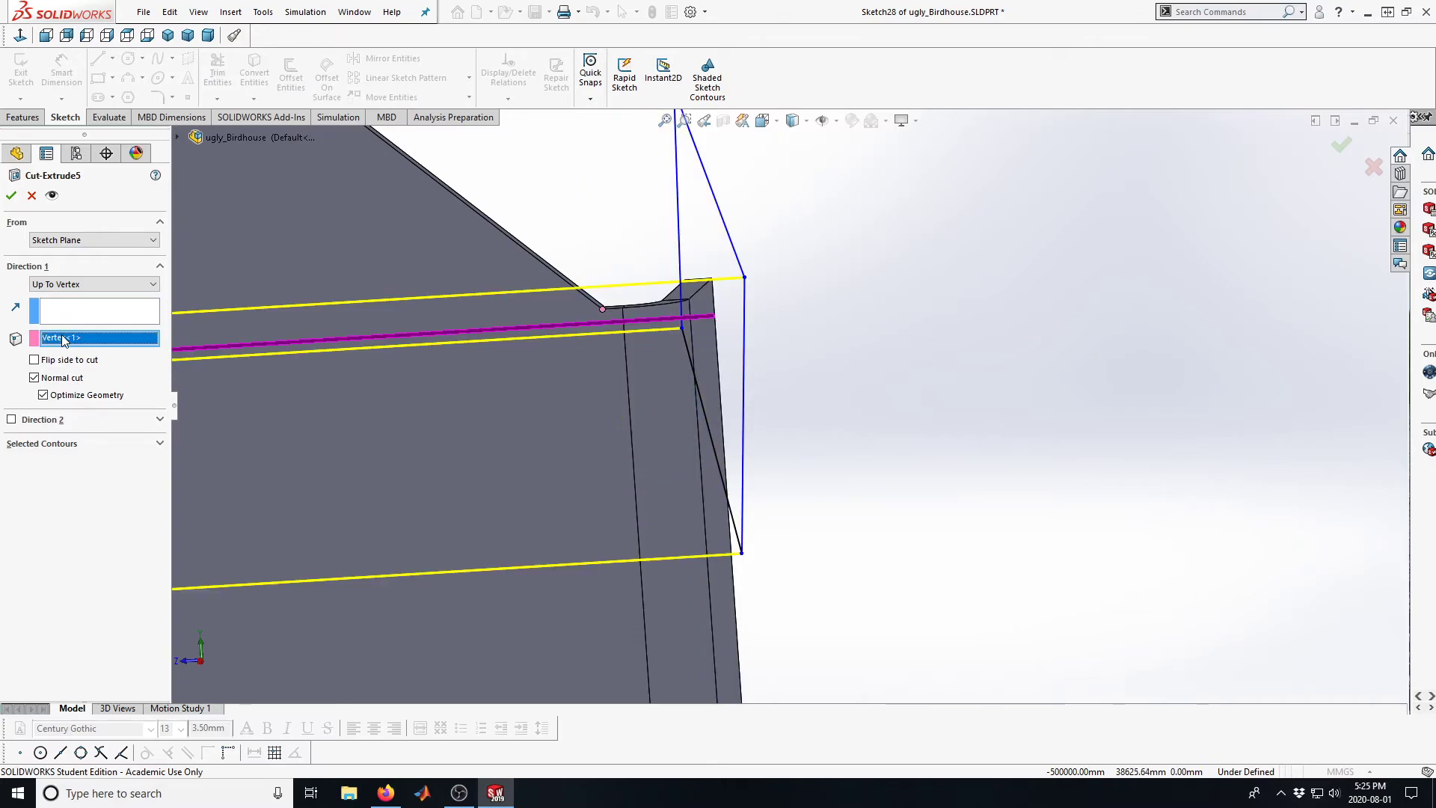
pyautogui.press('Delete')
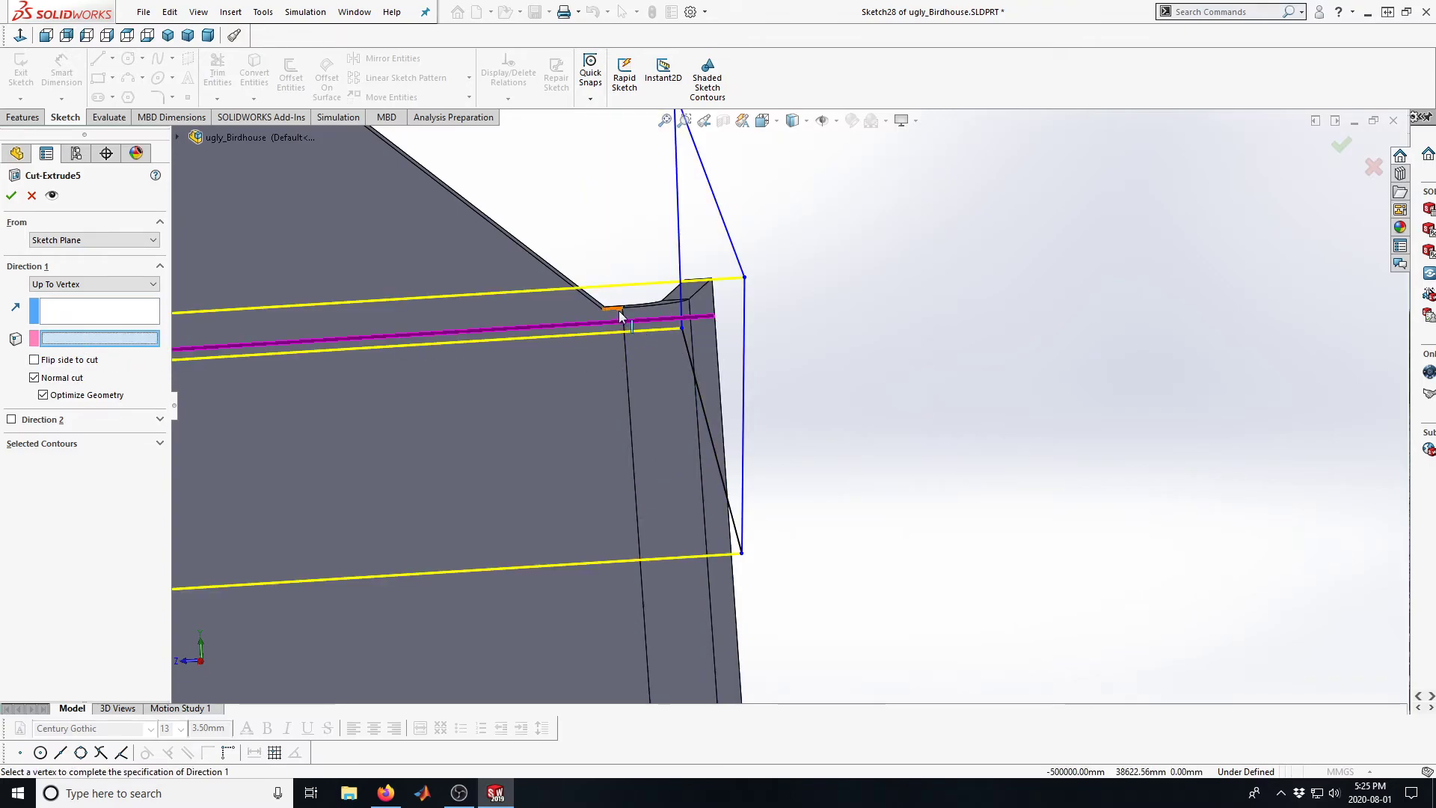
pyautogui.click(622, 307)
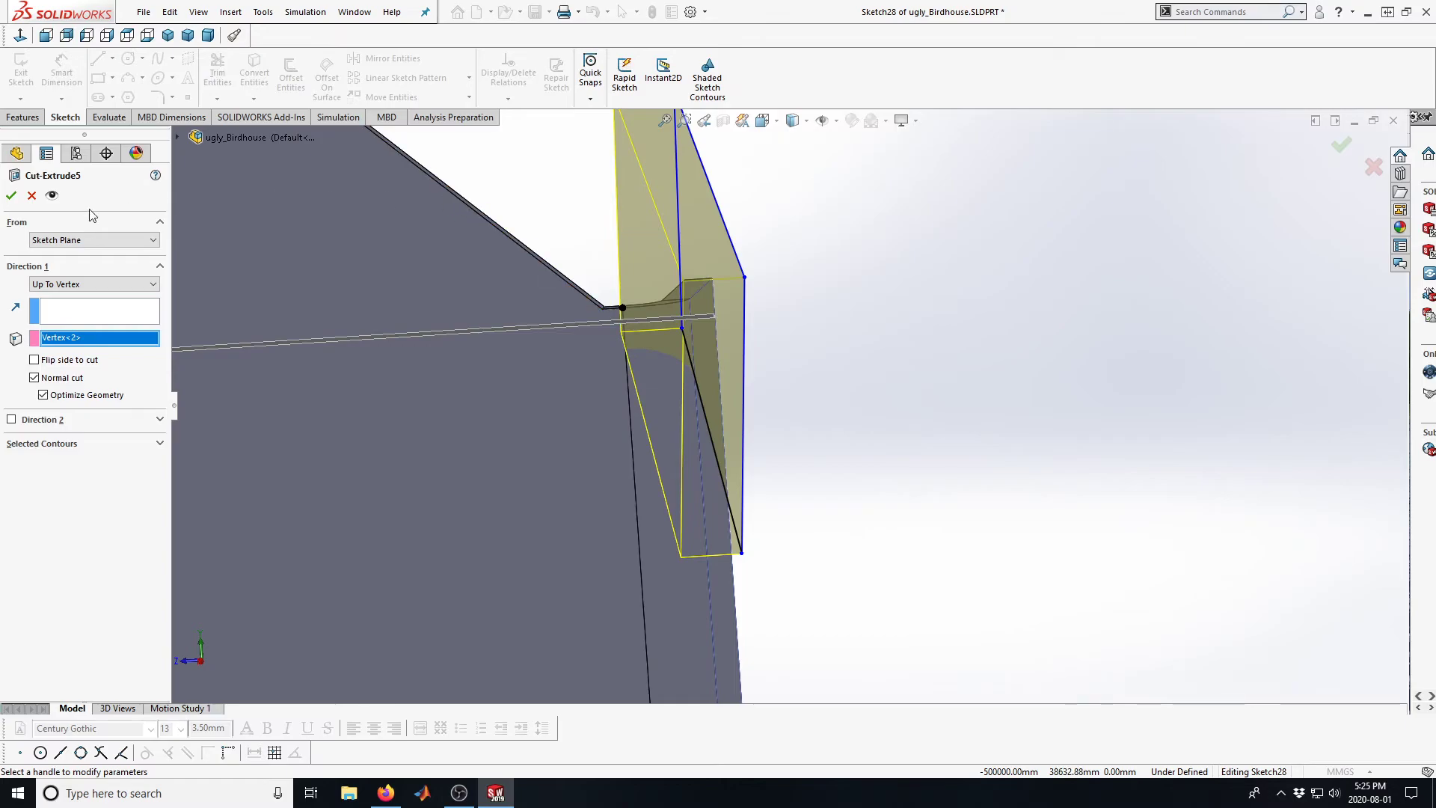
pyautogui.click(12, 196)
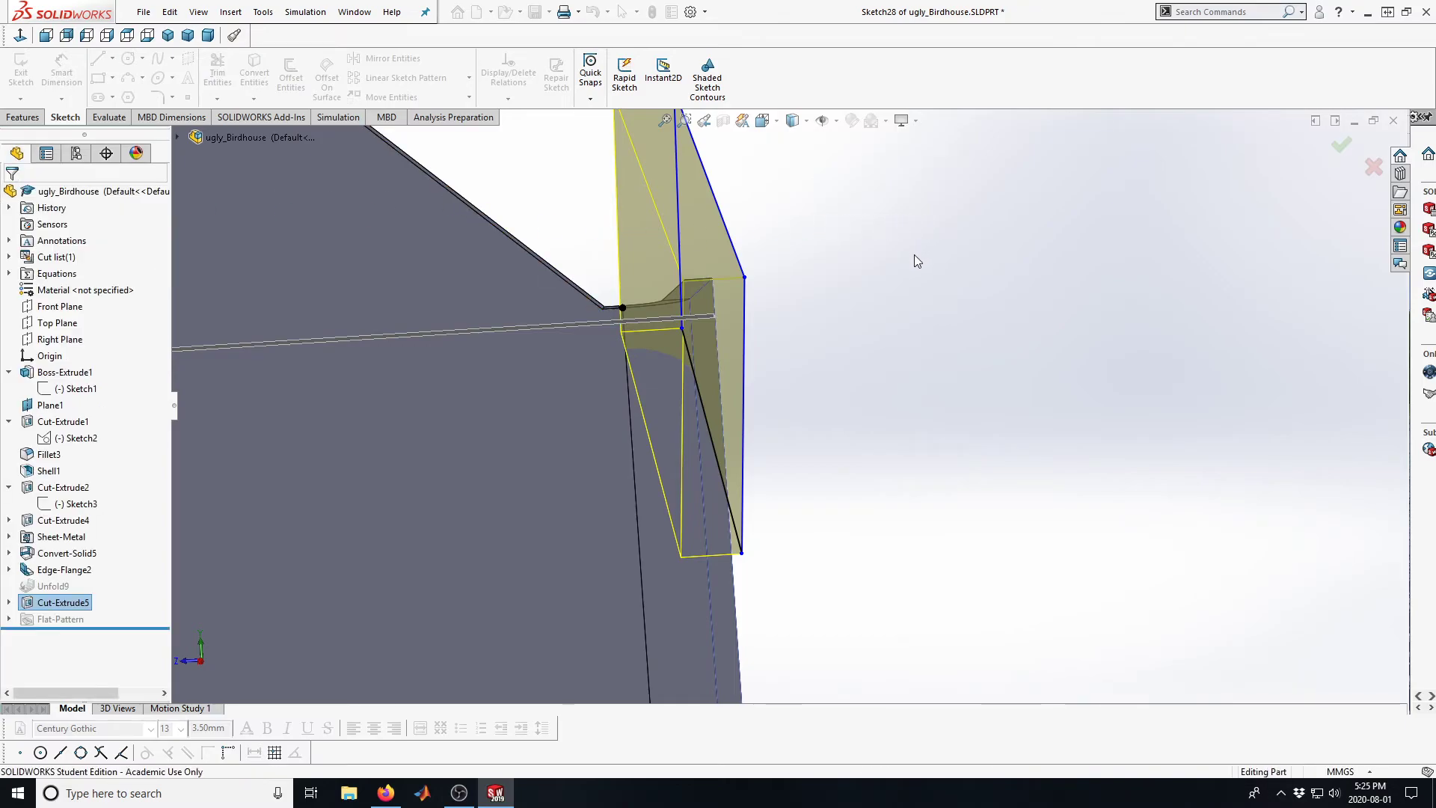
# Examine the trimmed top of the flange bend and the adjoining corner of the gable wall
pyautogui.moveTo(654, 389); pyautogui.dragTo(657, 426, button='middle')
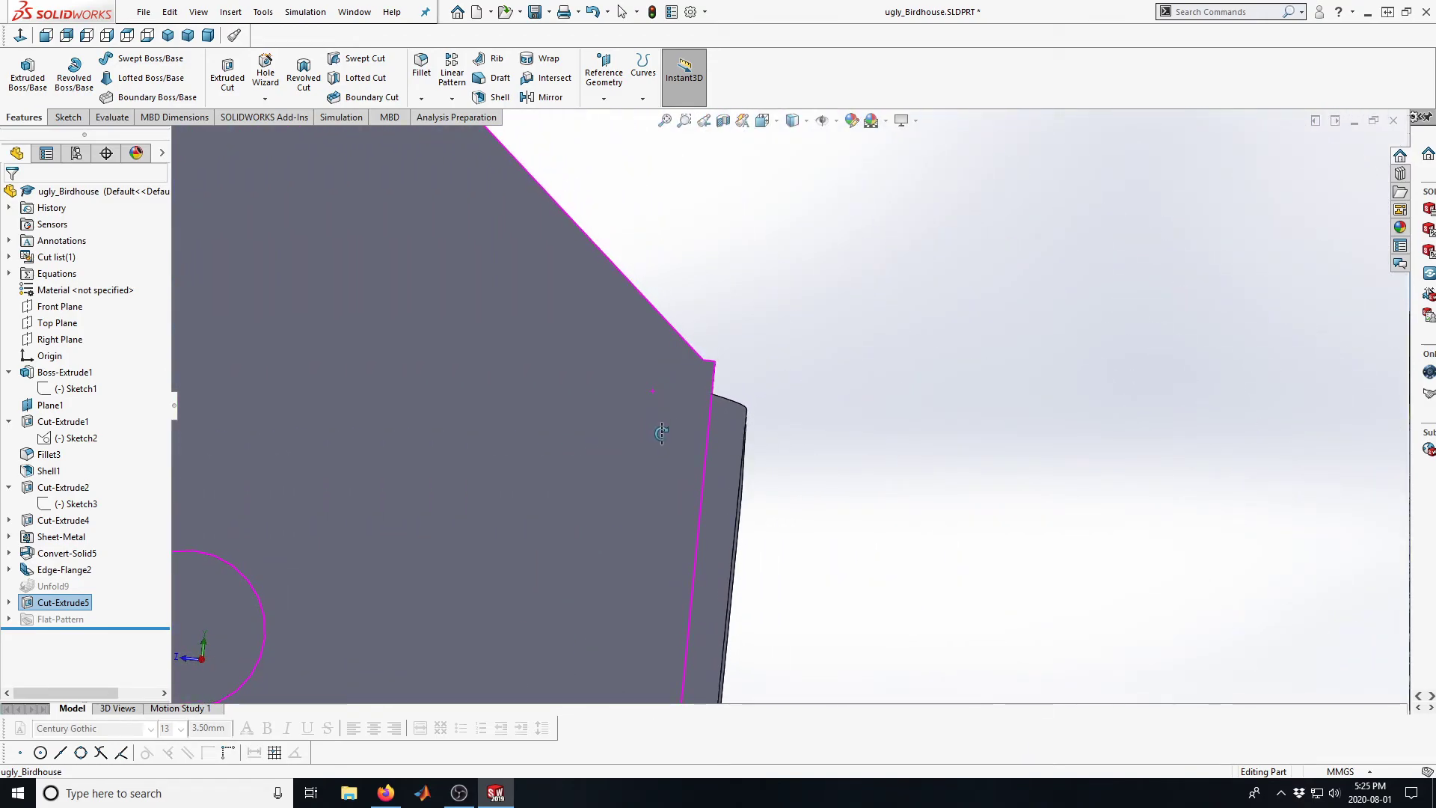
pyautogui.scroll(5, 733, 415)
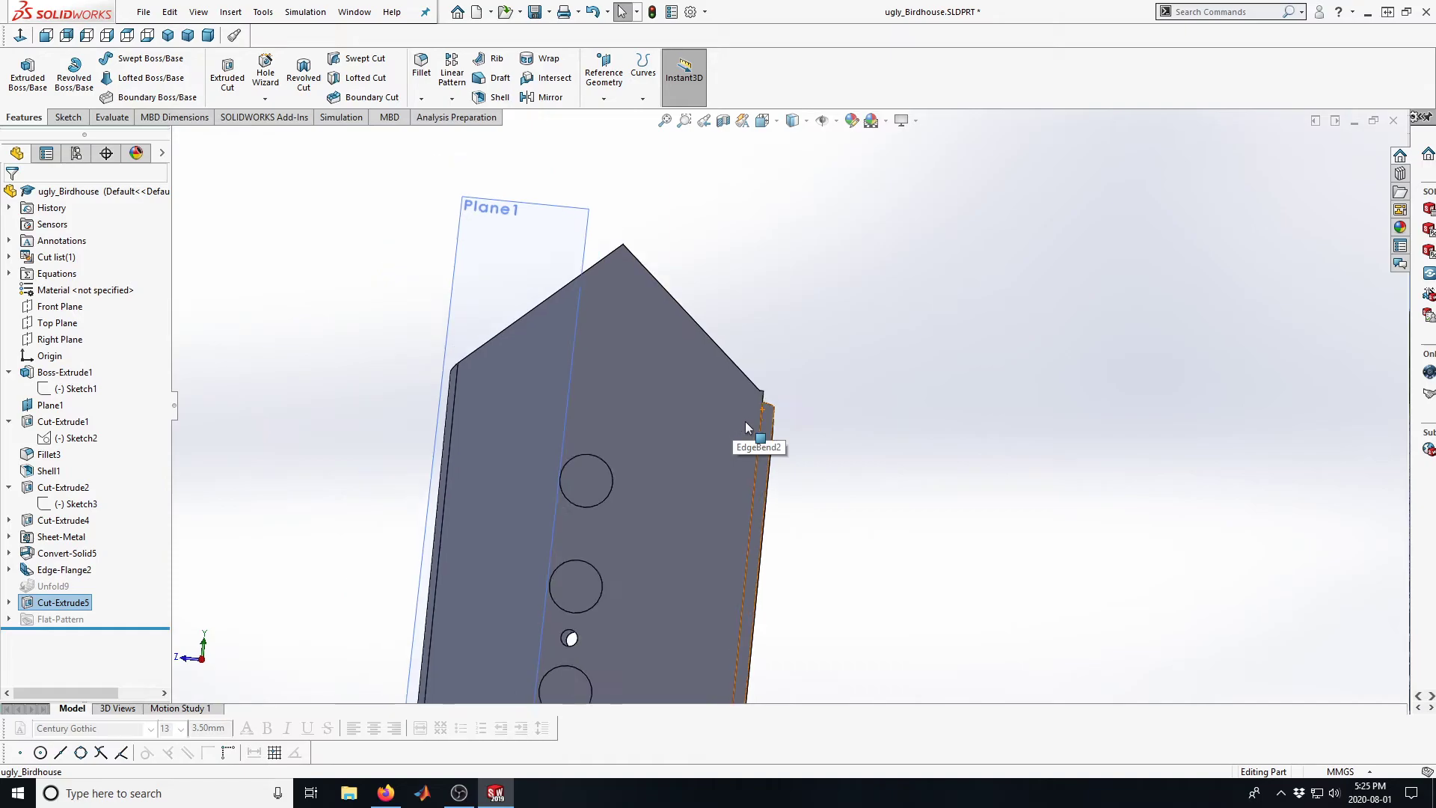
pyautogui.scroll(-1, 718, 426)
pyautogui.scroll(-2, 722, 426)
pyautogui.scroll(3, 734, 415)
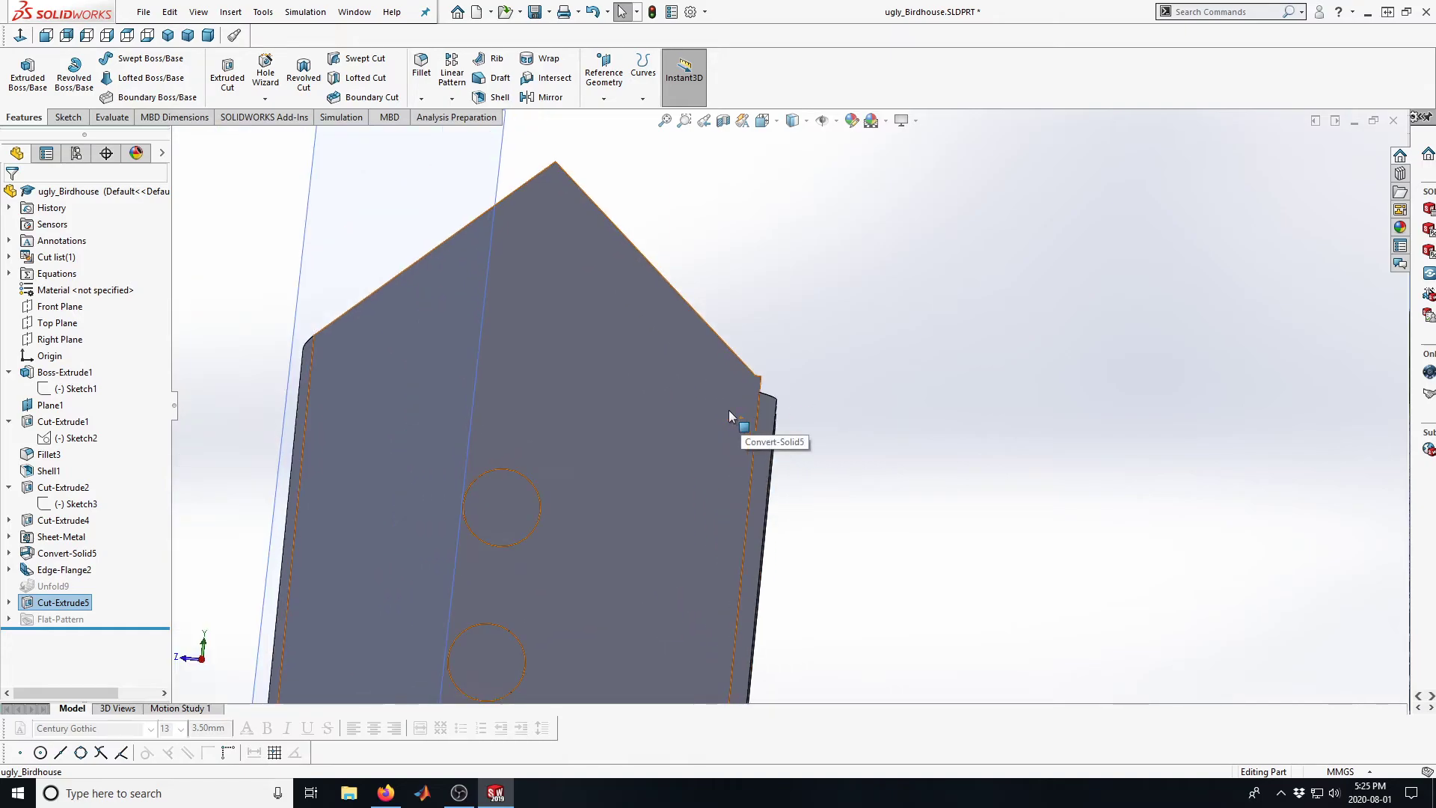
pyautogui.scroll(-3, 766, 390)
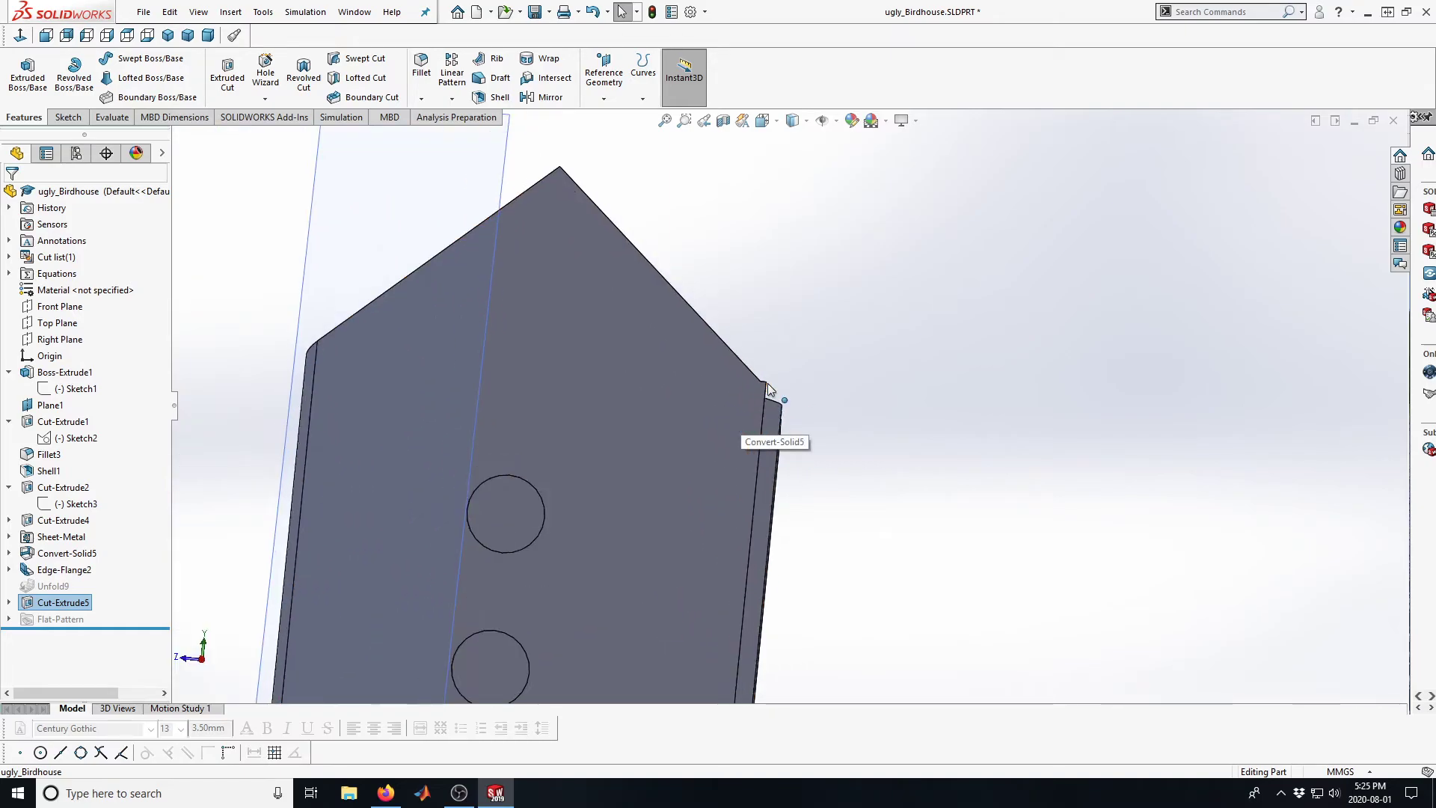
pyautogui.scroll(-1, 787, 392)
pyautogui.scroll(3, 778, 396)
pyautogui.moveTo(775, 398); pyautogui.dragTo(782, 438, button='middle')
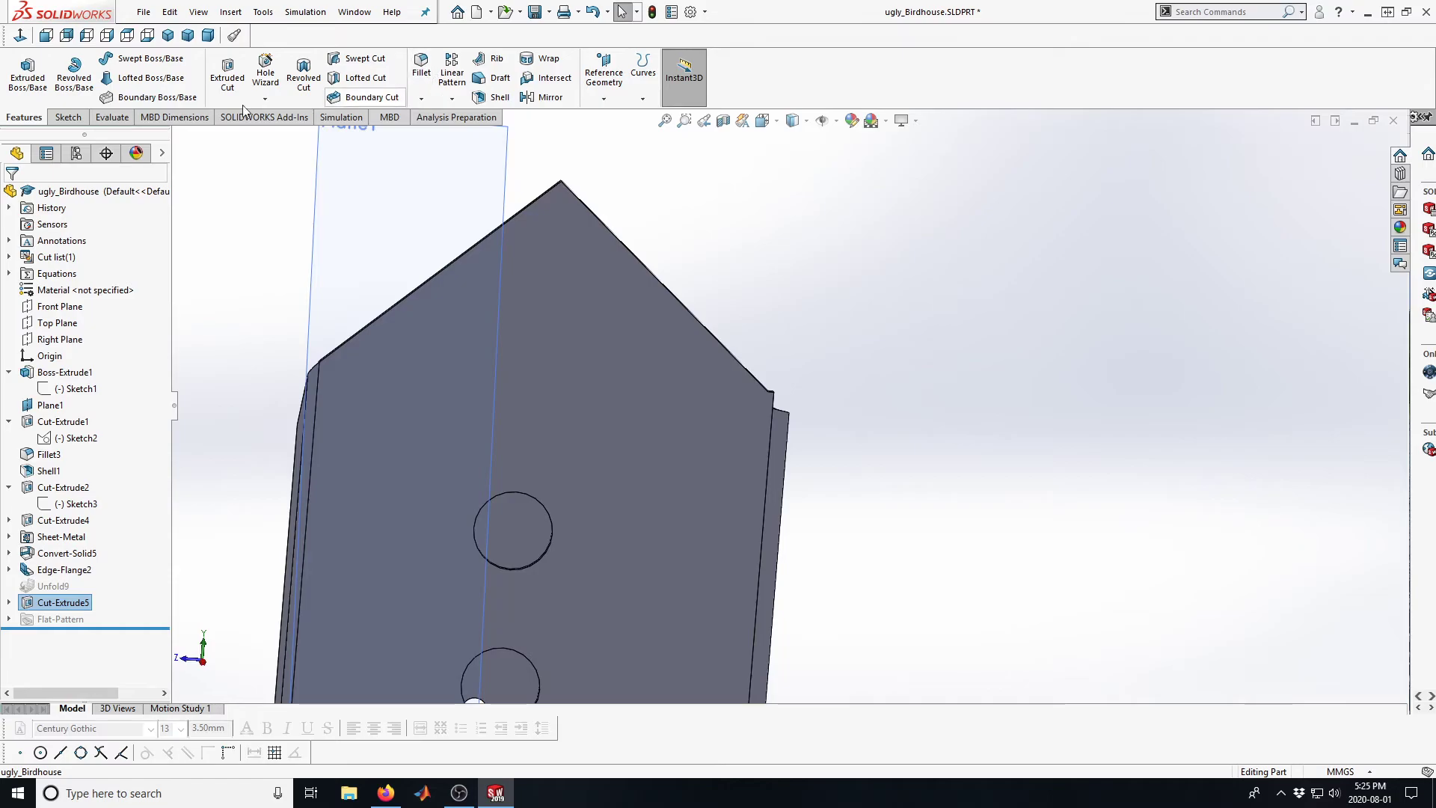
# Start an Extruded Cut sketch on the gable wall's face and convert its slanted top edge on the flange side
pyautogui.click(228, 82)
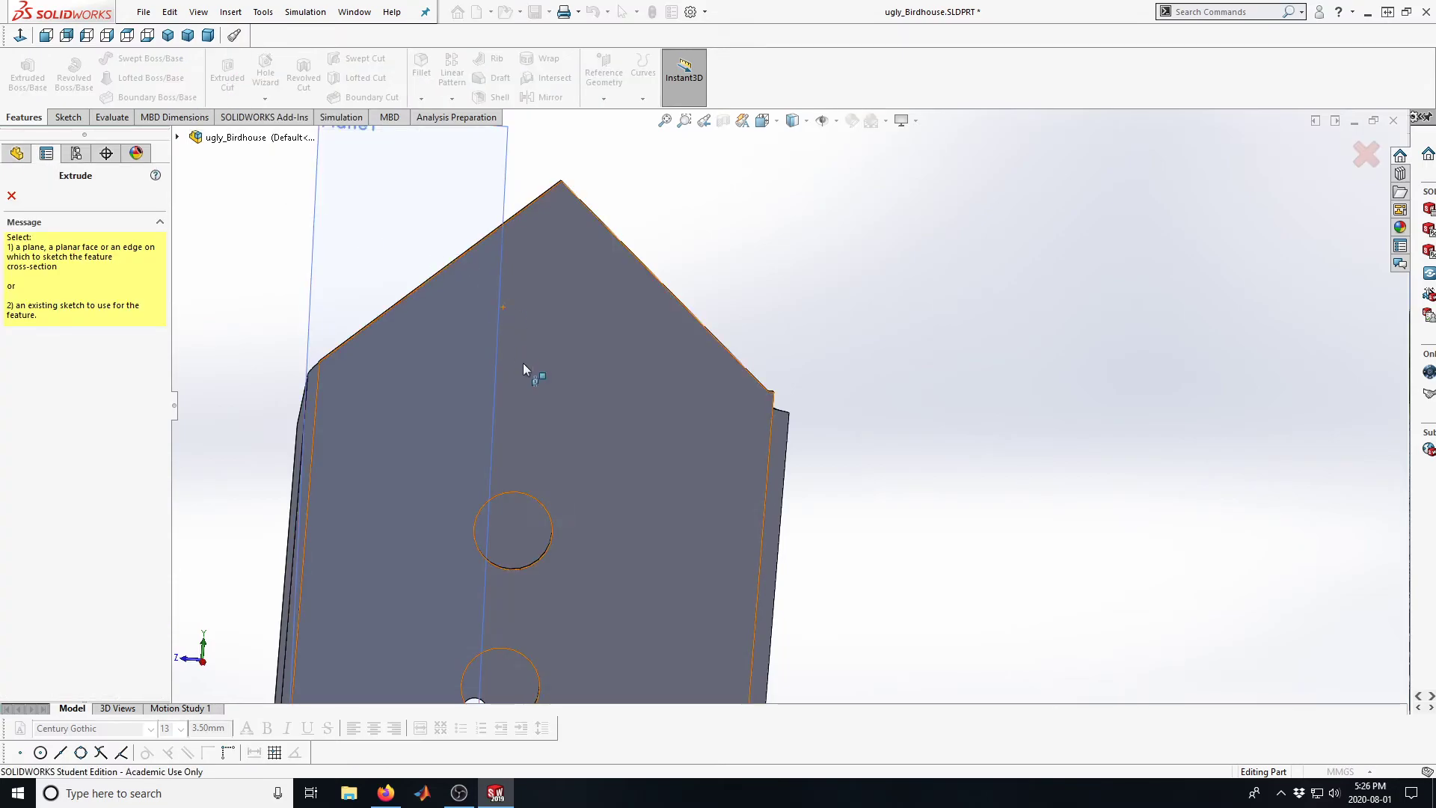
pyautogui.click(607, 407)
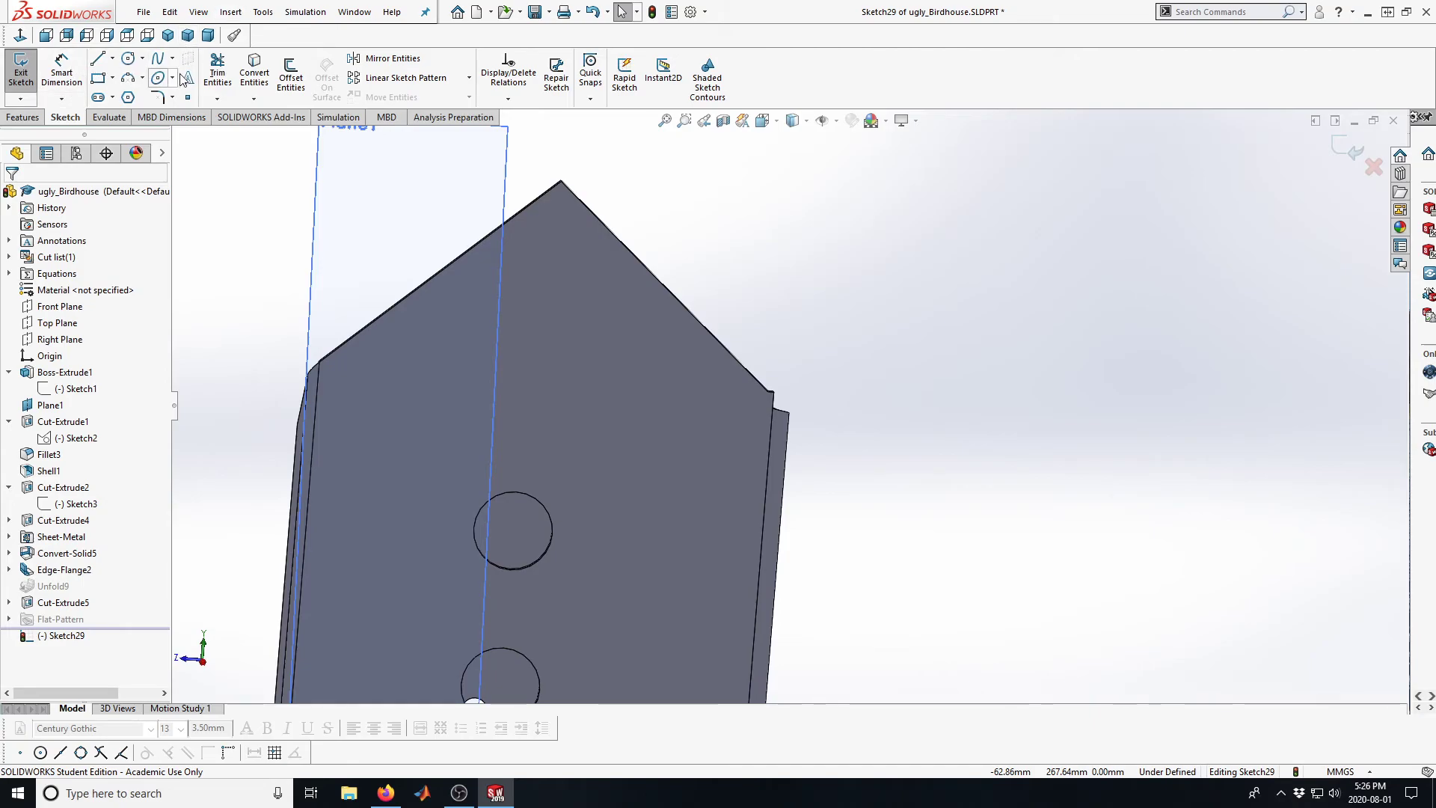
pyautogui.click(254, 73)
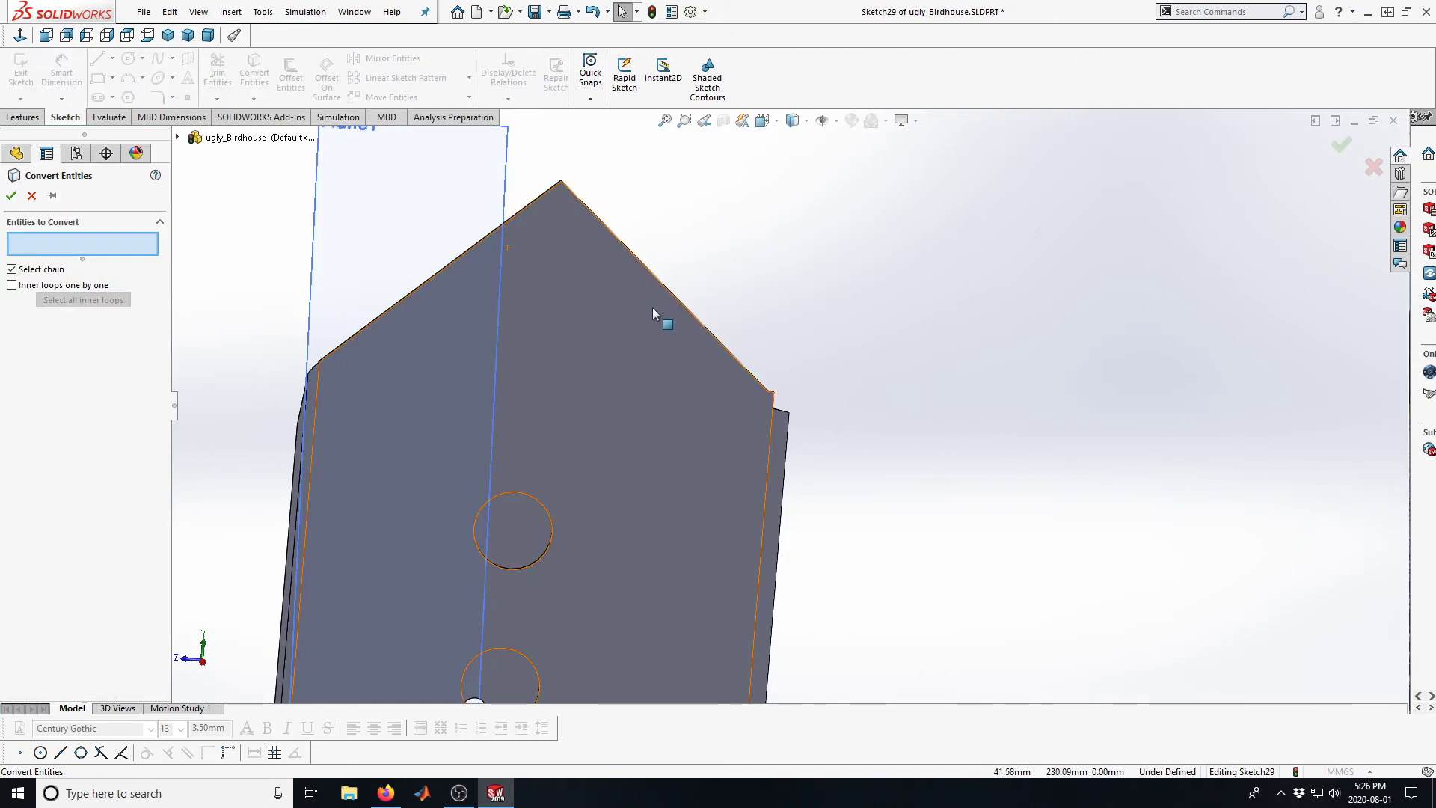
pyautogui.click(705, 335)
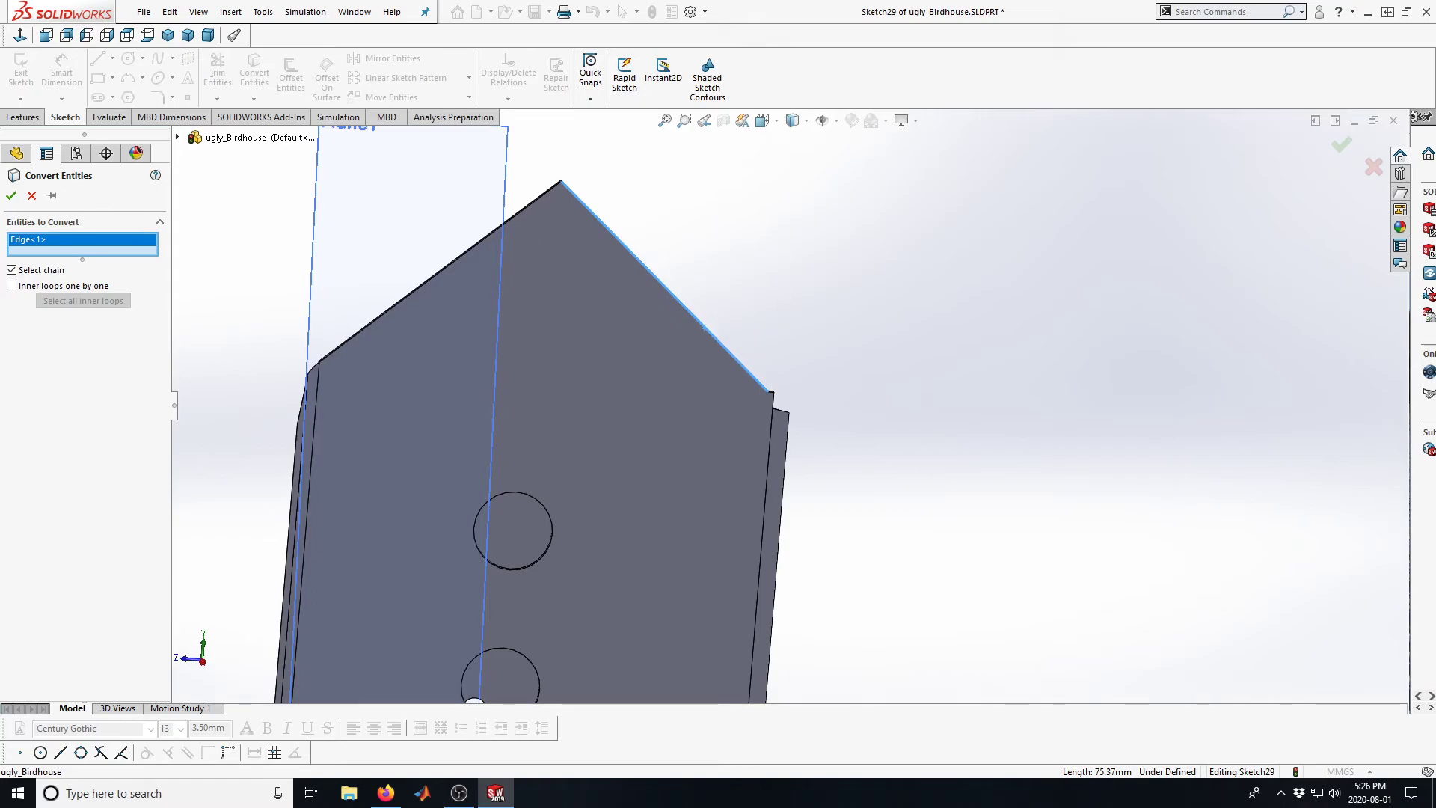
pyautogui.click(28, 196)
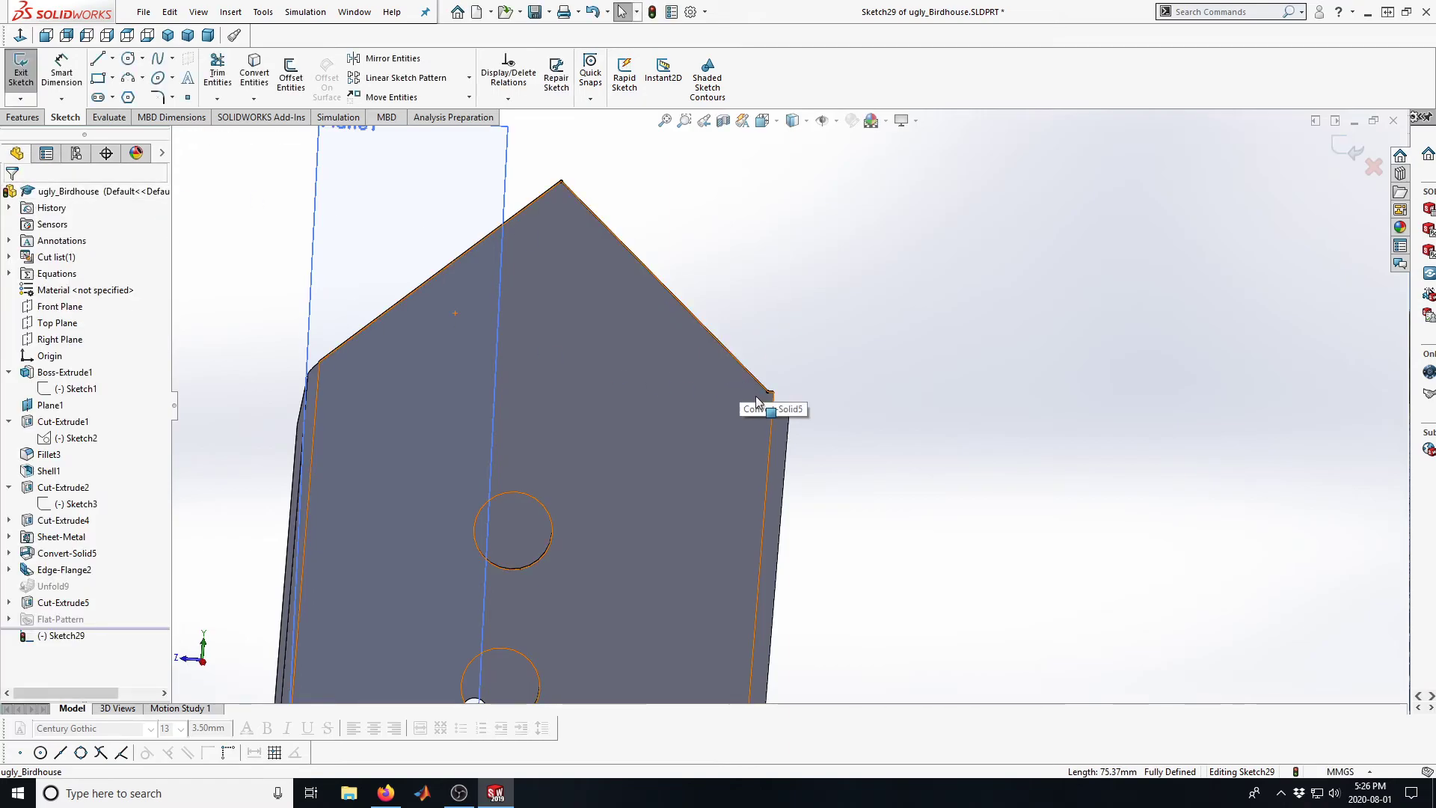
# Extend the converted edge line past the gable wall's corner to the flange's top corner and sketch three lines around the bend's protruding tip
pyautogui.moveTo(768, 394); pyautogui.dragTo(789, 410)
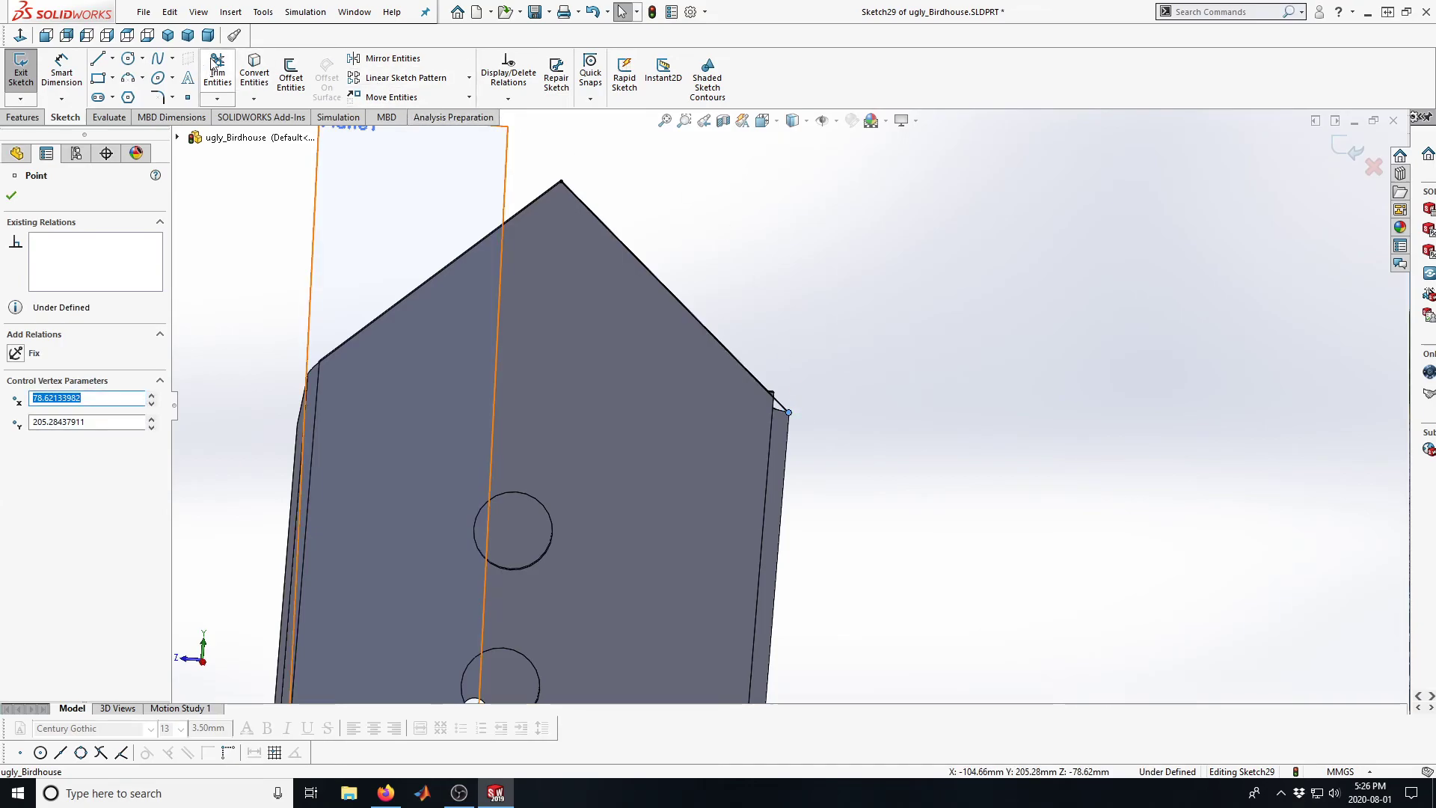
pyautogui.click(98, 59)
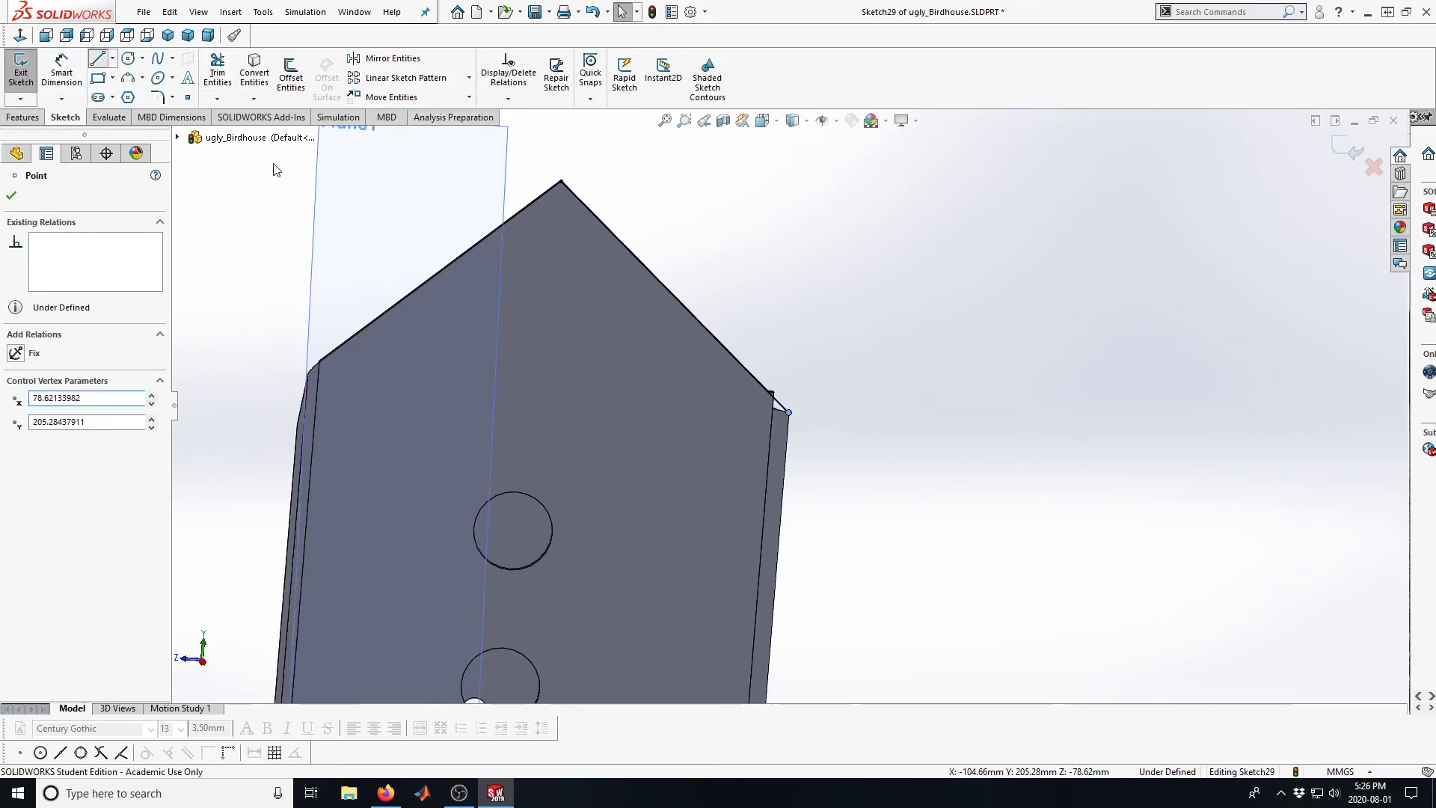
pyautogui.click(788, 412)
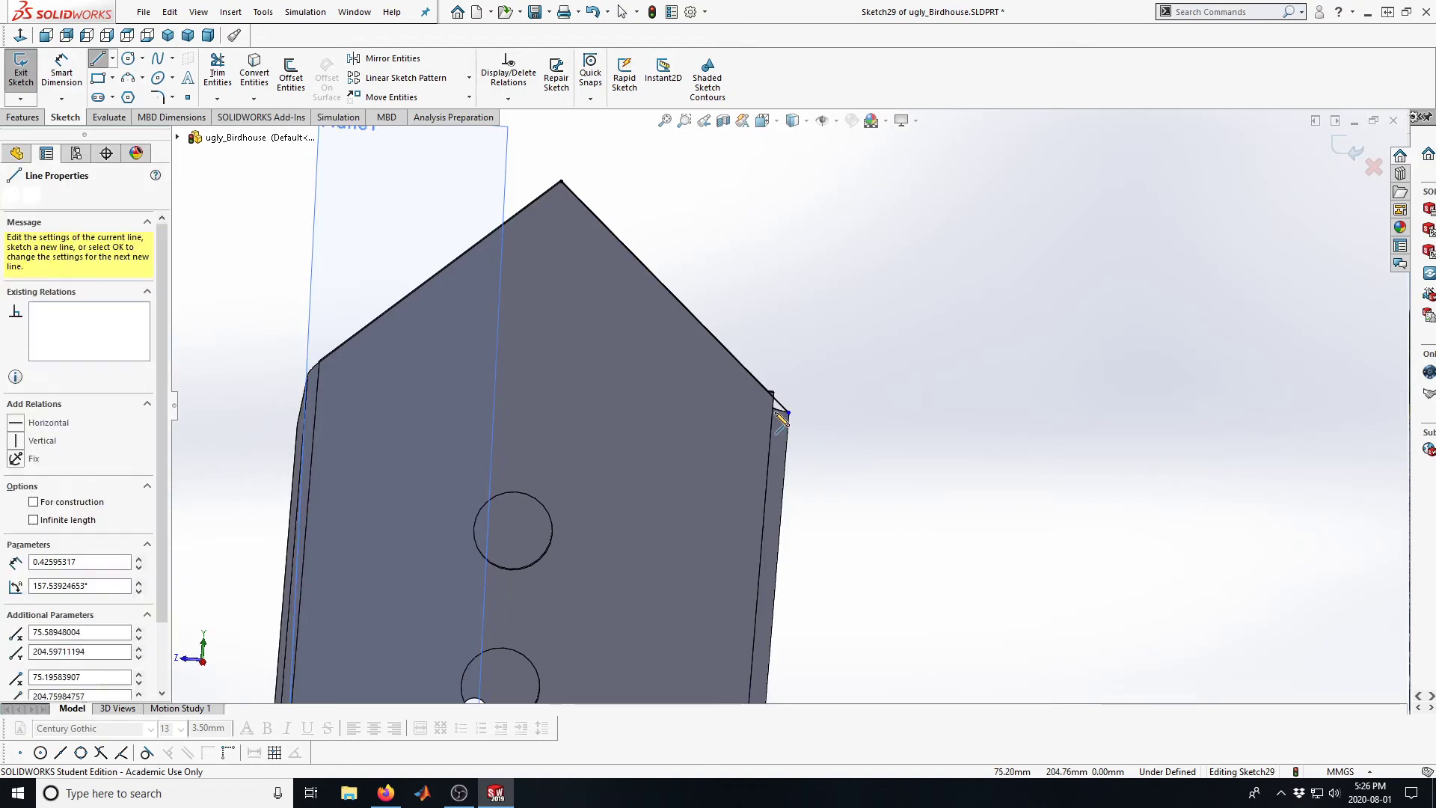
pyautogui.click(811, 373)
pyautogui.click(749, 340)
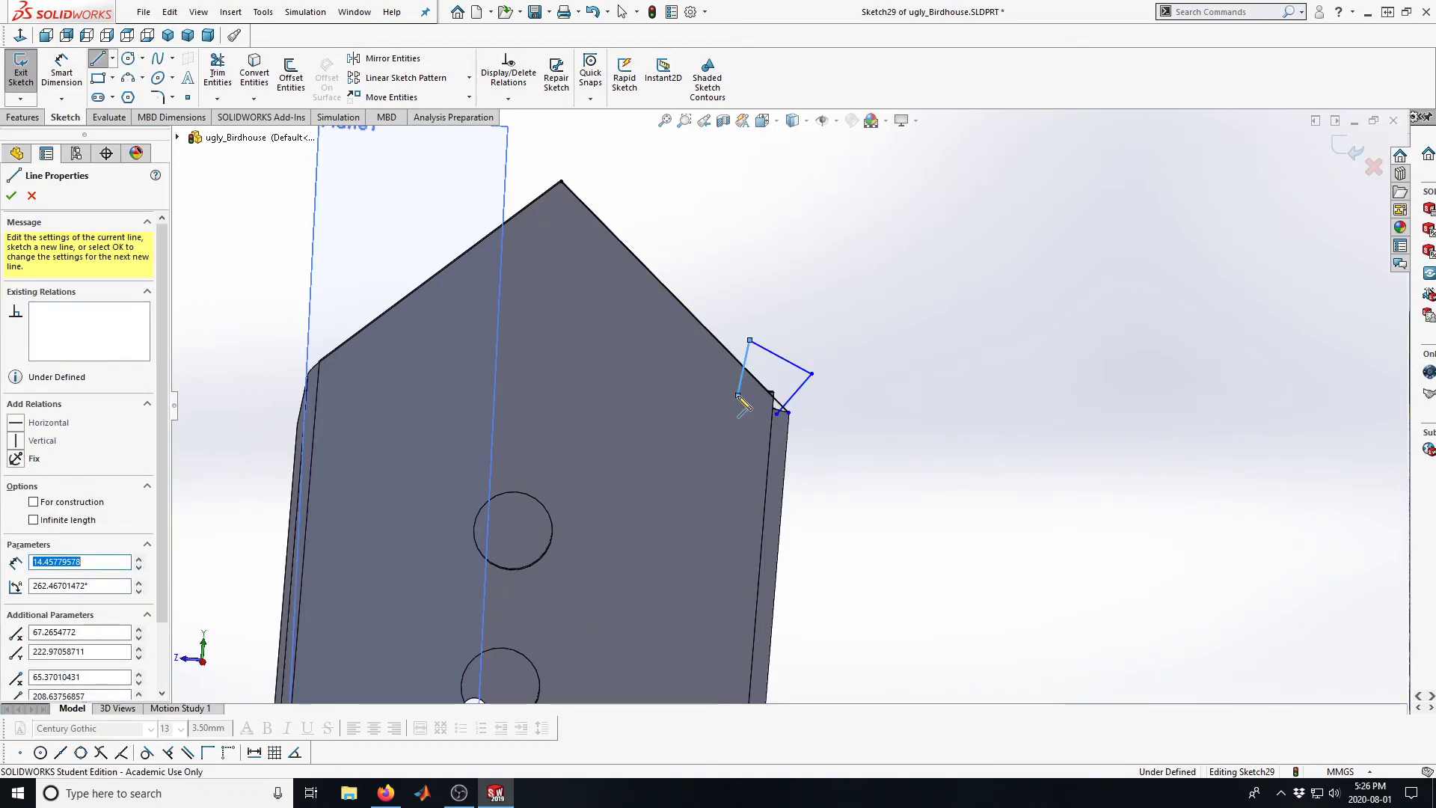
pyautogui.click(738, 395)
pyautogui.press('Escape')
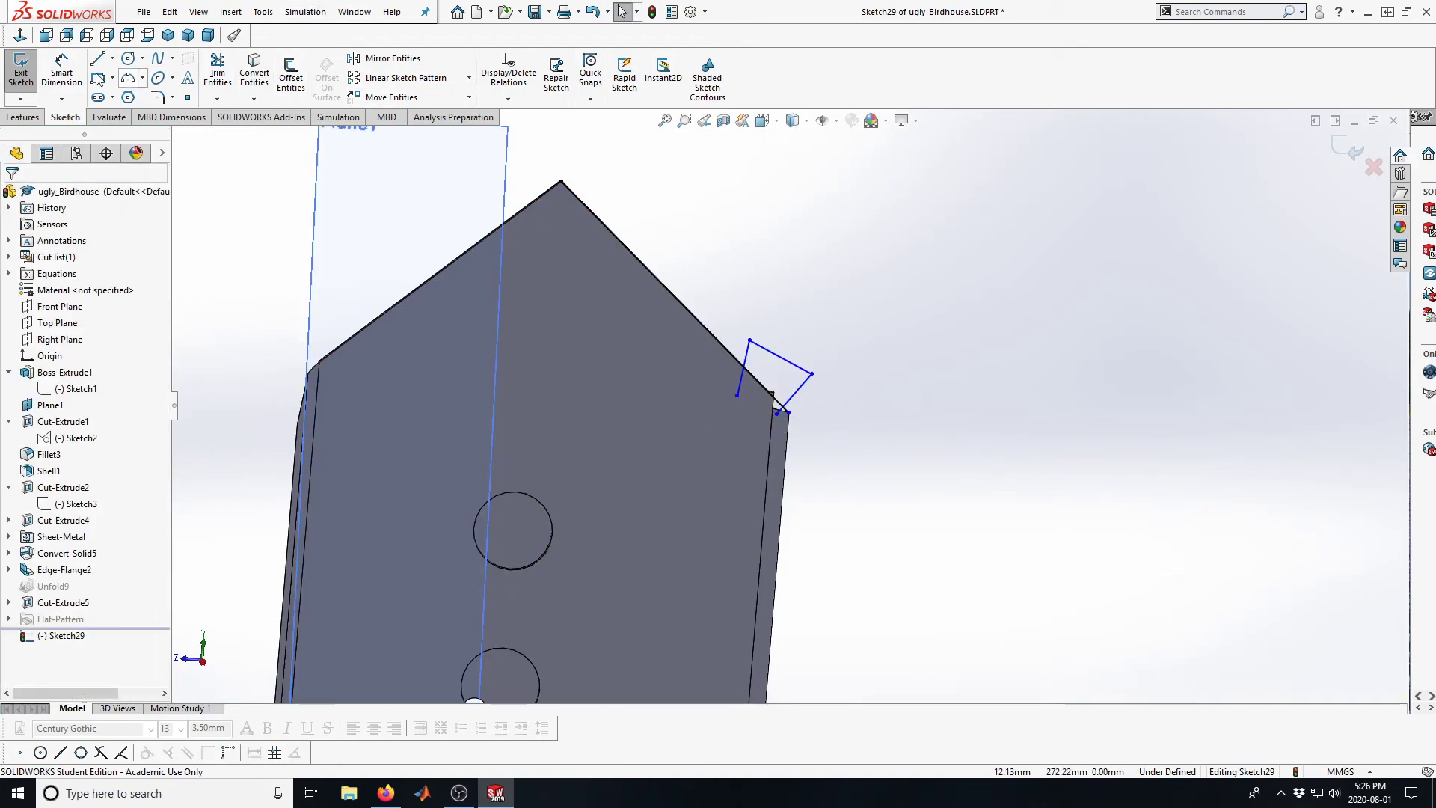
# Trim the overhanging line ends to close the outline and cut it Blind to 60 mm with Normal cut enabled
pyautogui.click(218, 71)
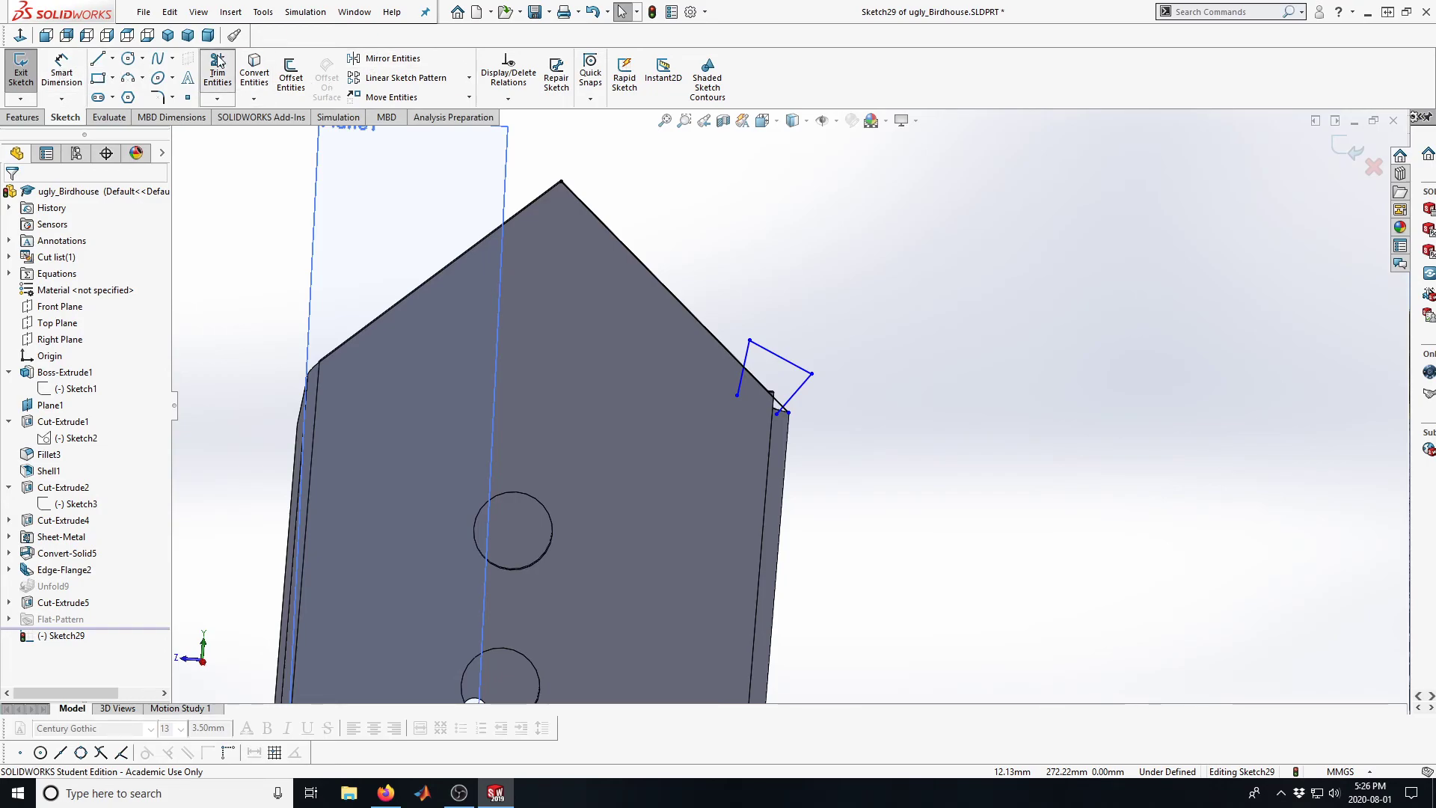
pyautogui.moveTo(747, 392)
pyautogui.mouseDown()
pyautogui.moveTo(756, 408)
pyautogui.moveTo(792, 406)
pyautogui.mouseUp()
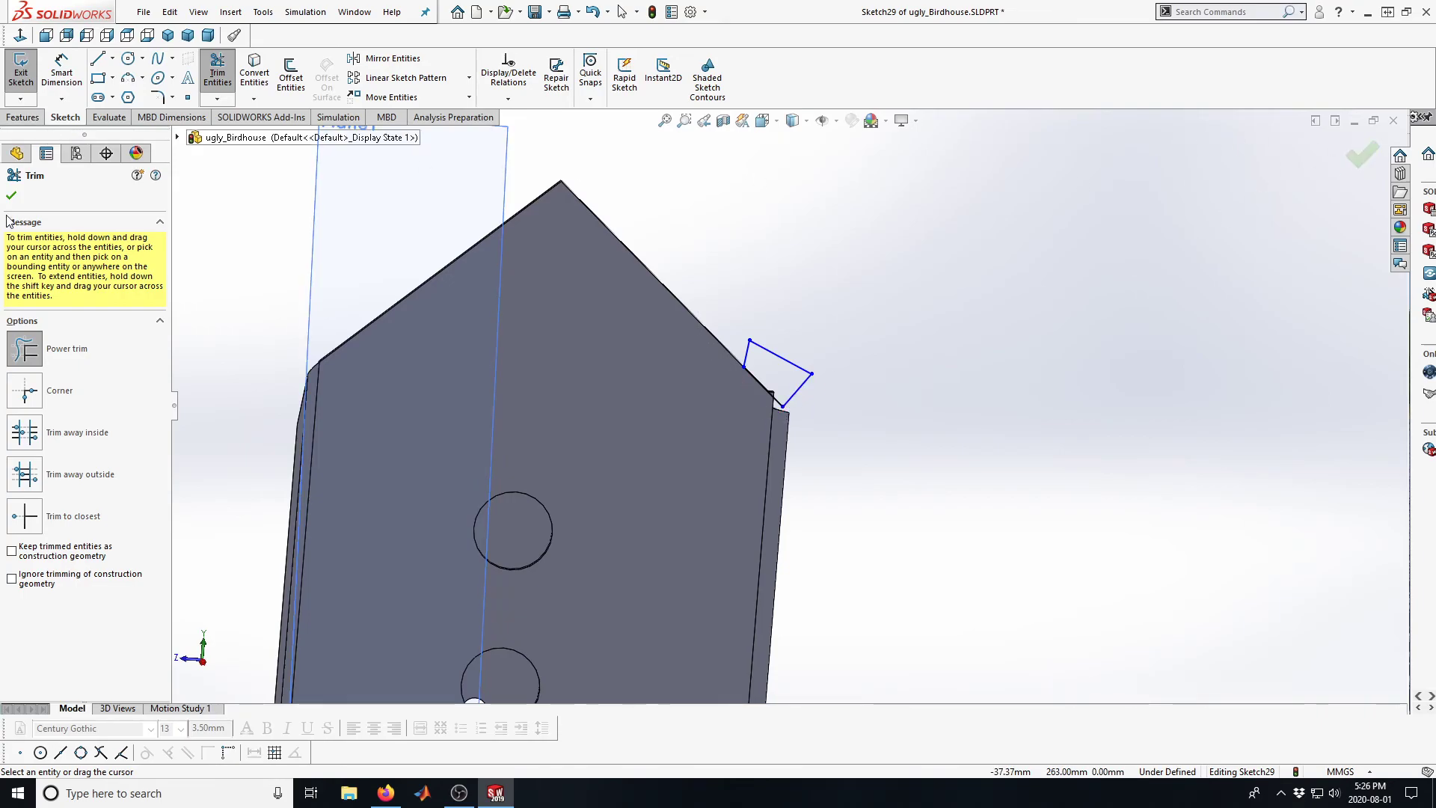
pyautogui.click(1361, 155)
pyautogui.click(1349, 150)
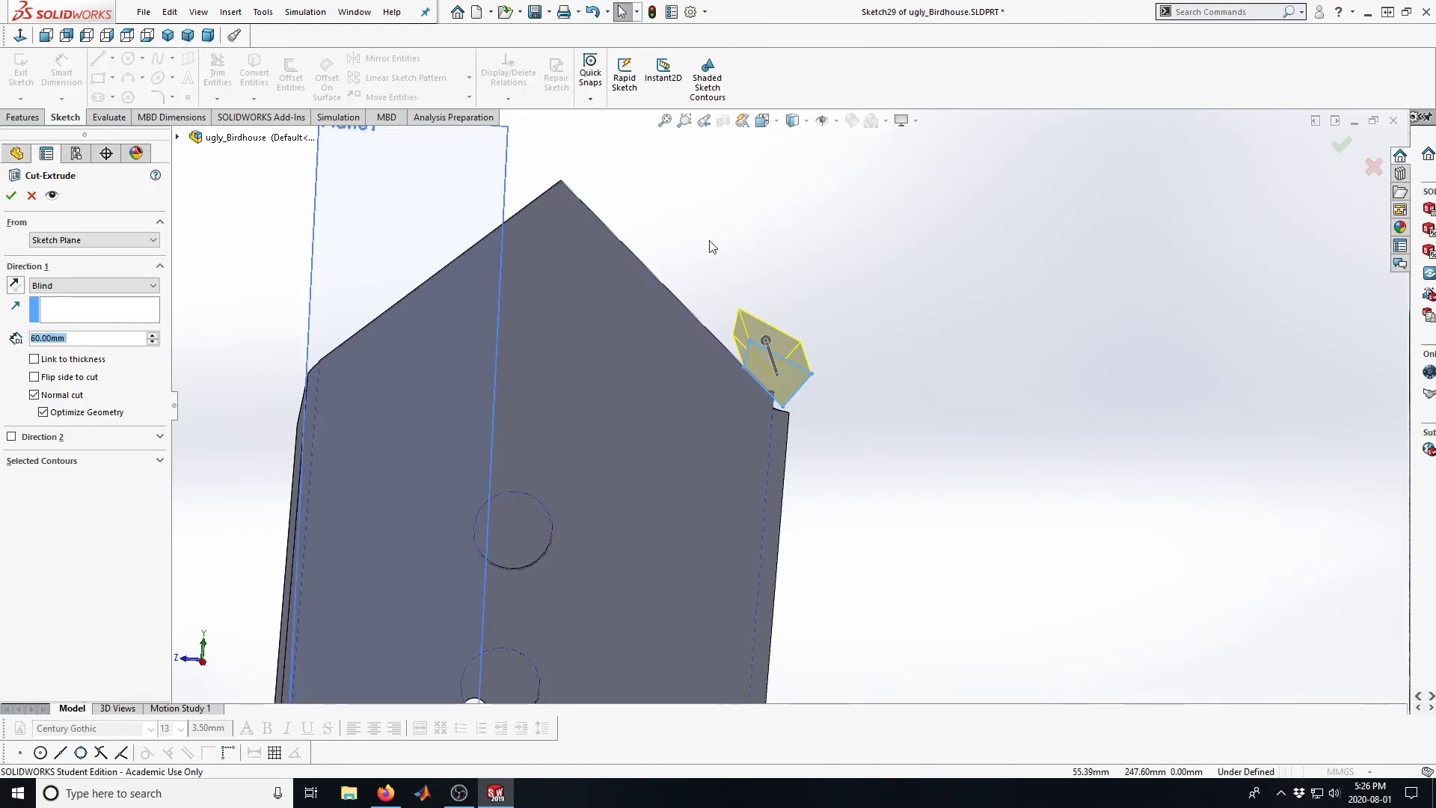
pyautogui.click(11, 197)
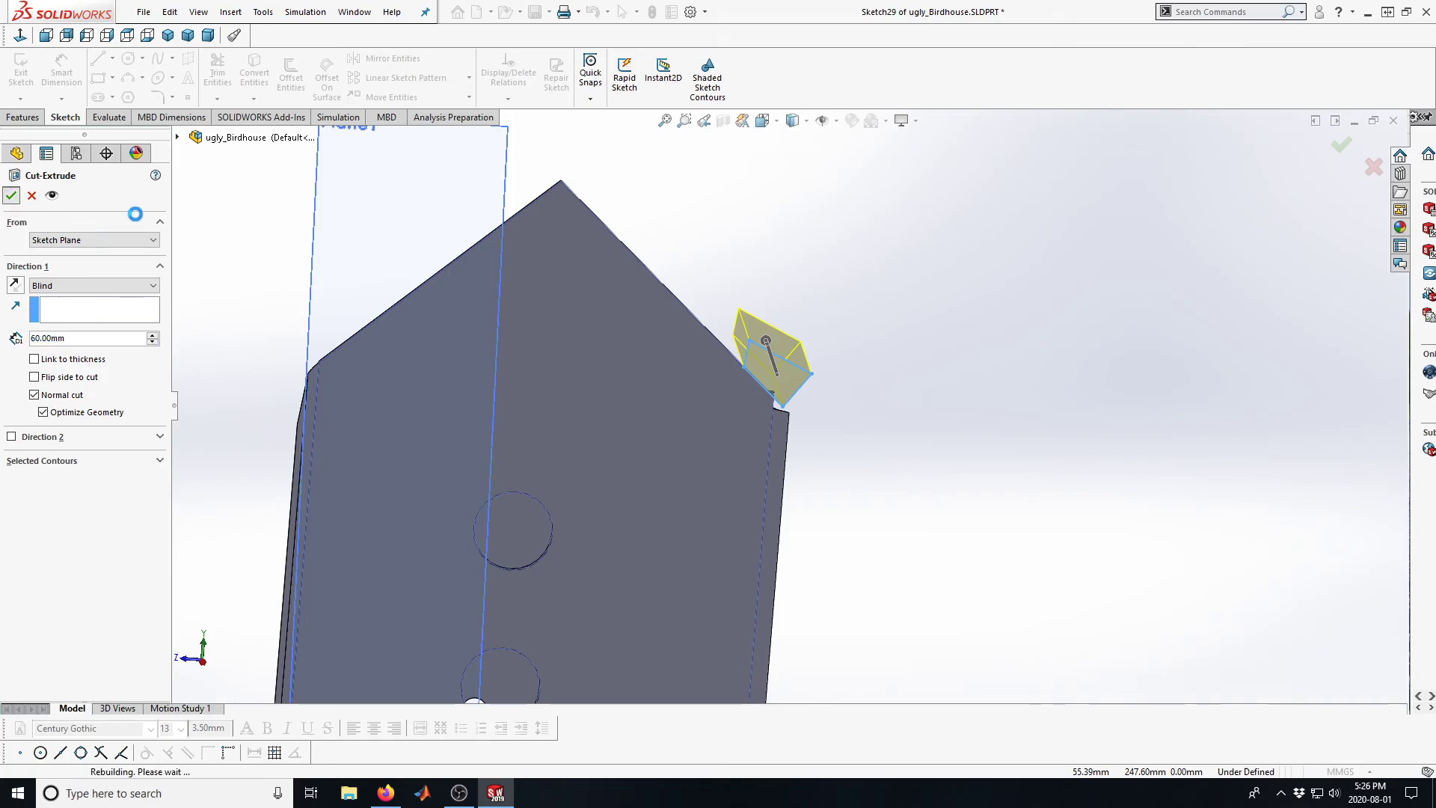
# Unfold all bends of the birdhouse, keeping the gable wall face with the row of holes fixed
pyautogui.scroll(5, 769, 435)
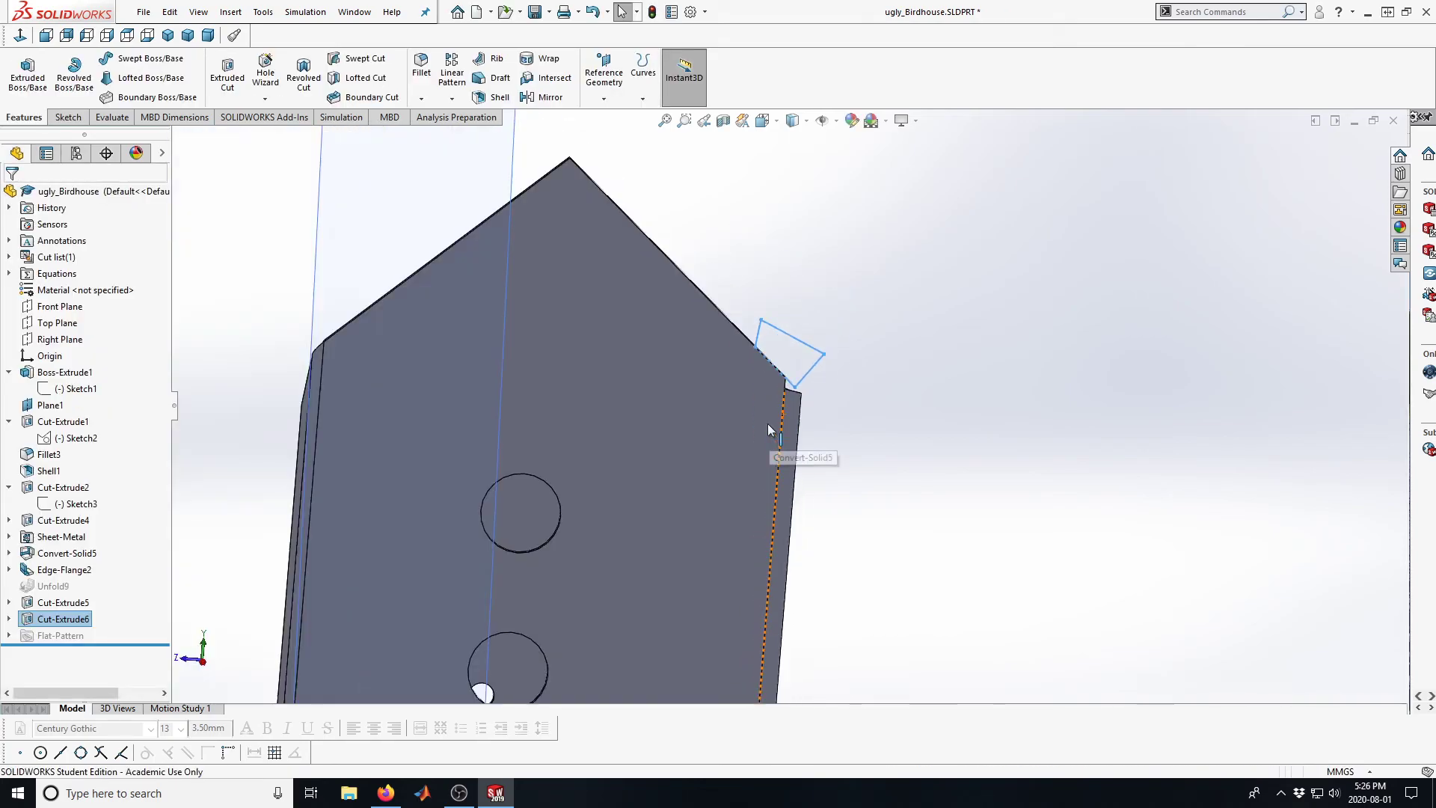
pyautogui.moveTo(766, 423); pyautogui.dragTo(326, 503, button='middle')
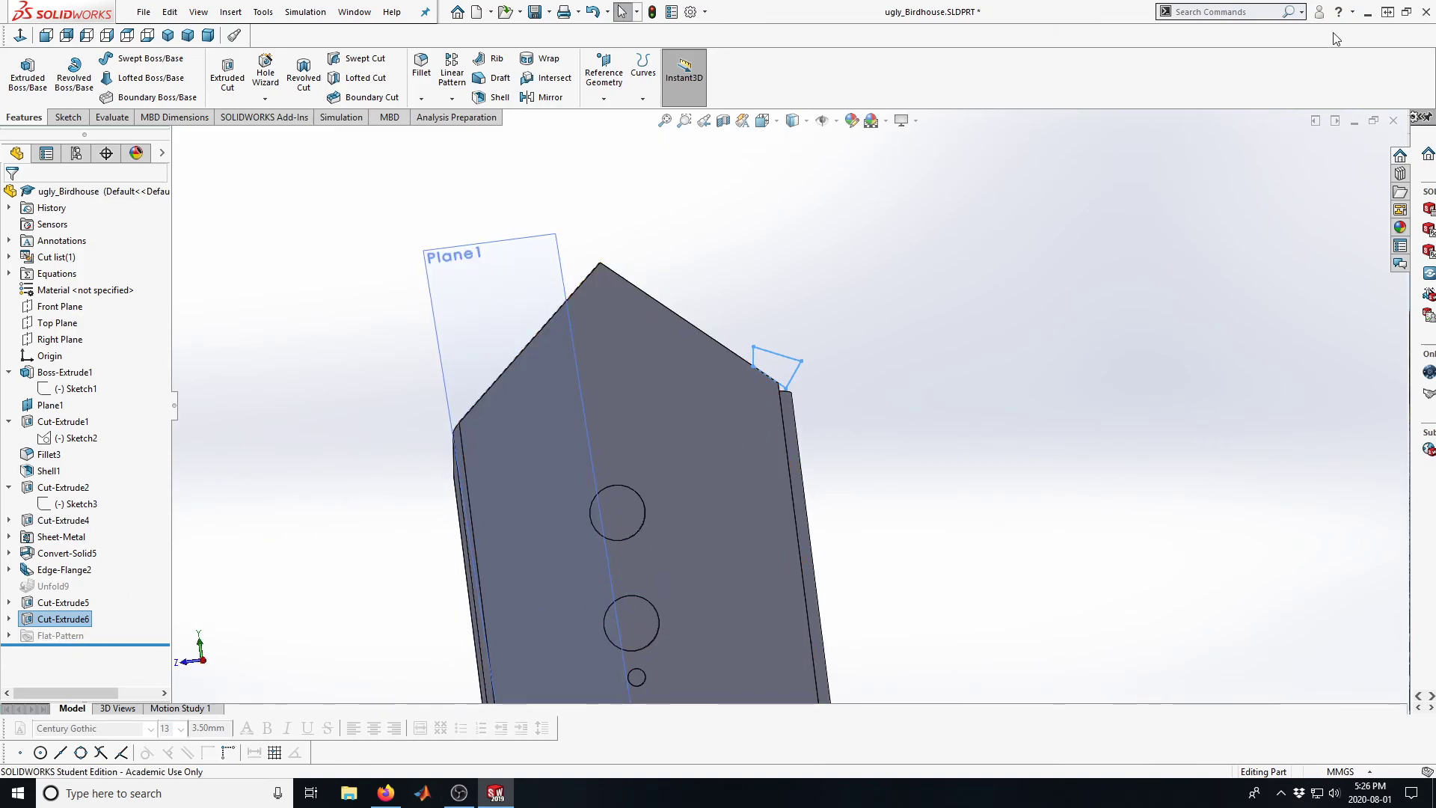
pyautogui.moveTo(499, 458); pyautogui.dragTo(359, 437, button='middle')
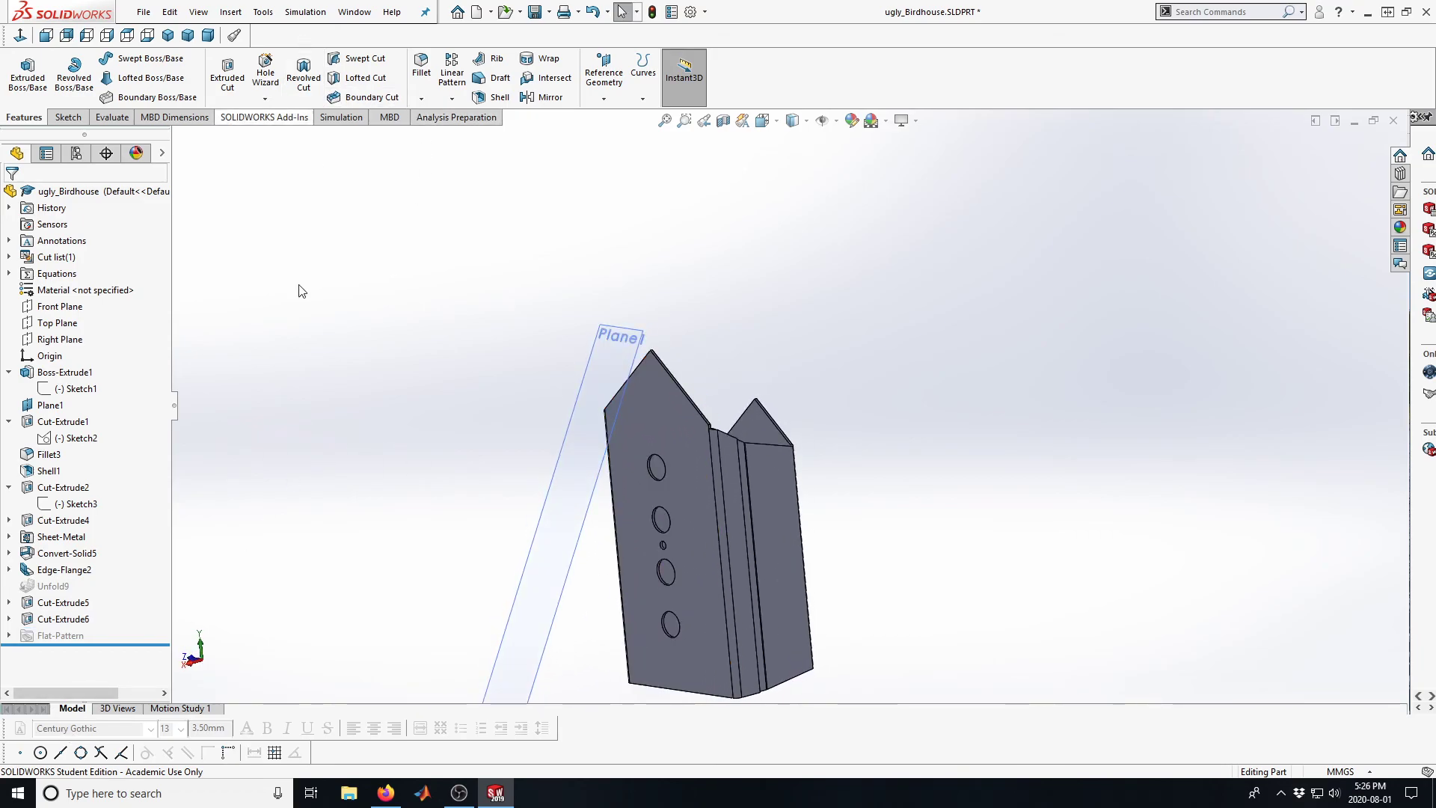
pyautogui.click(231, 12)
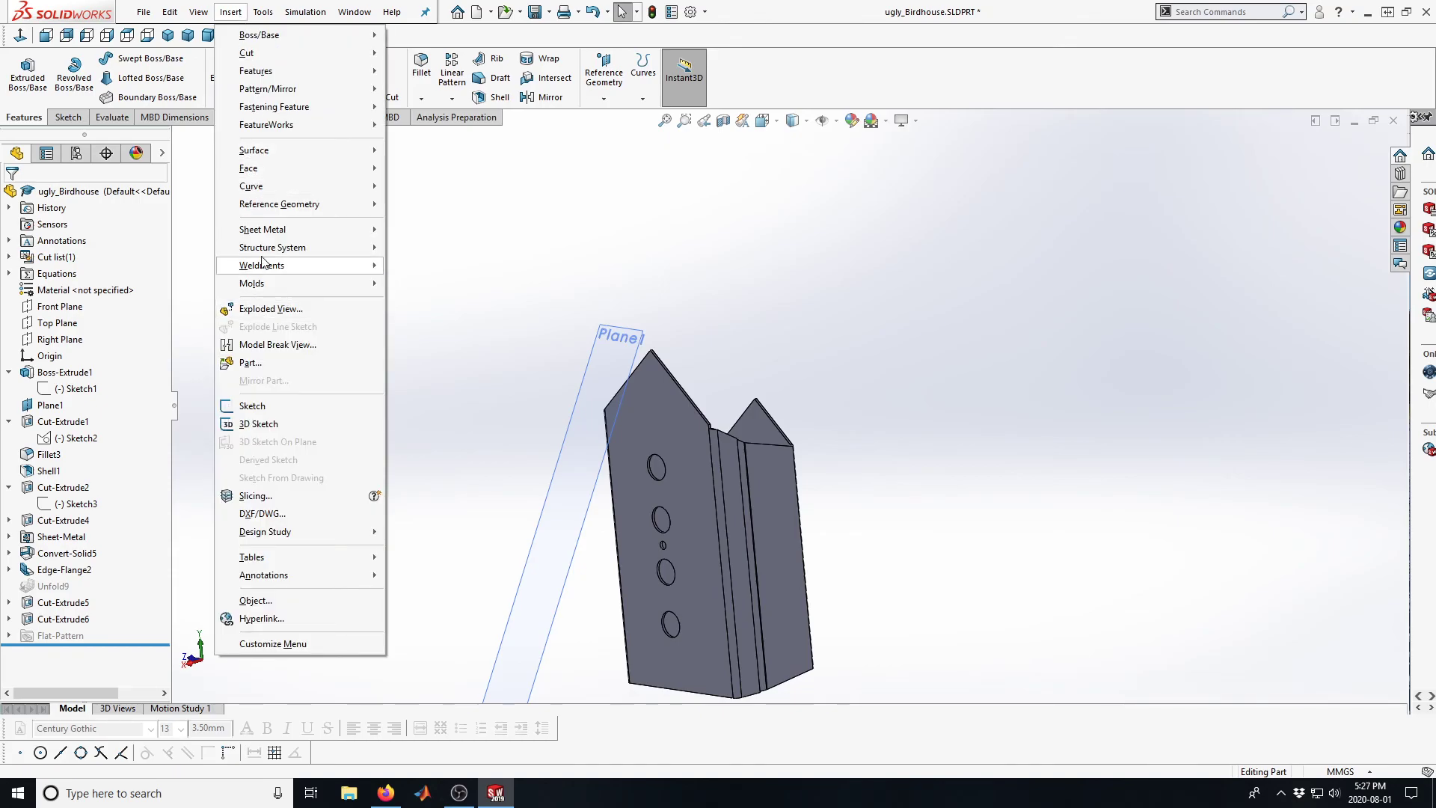
pyautogui.moveTo(263, 229)
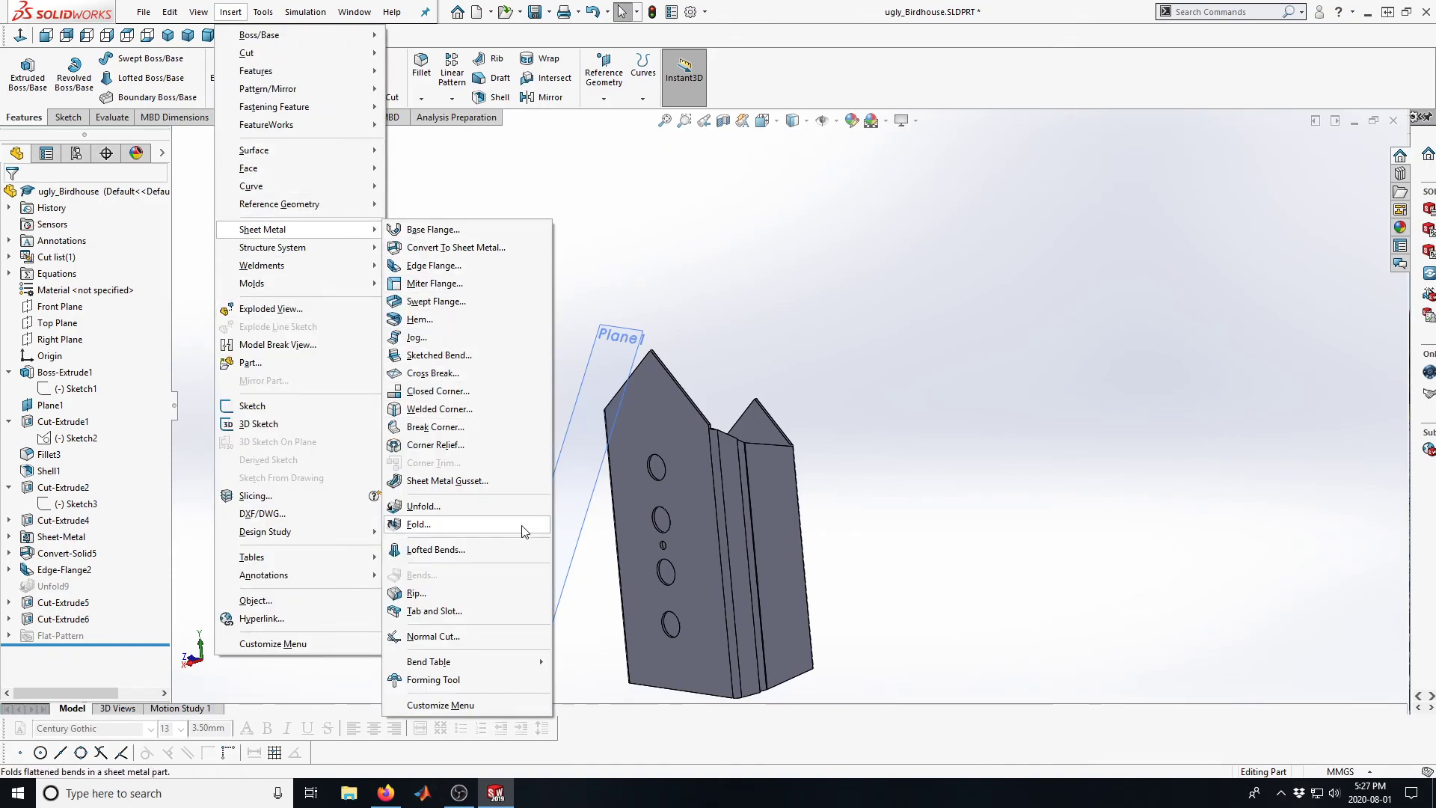
pyautogui.click(424, 507)
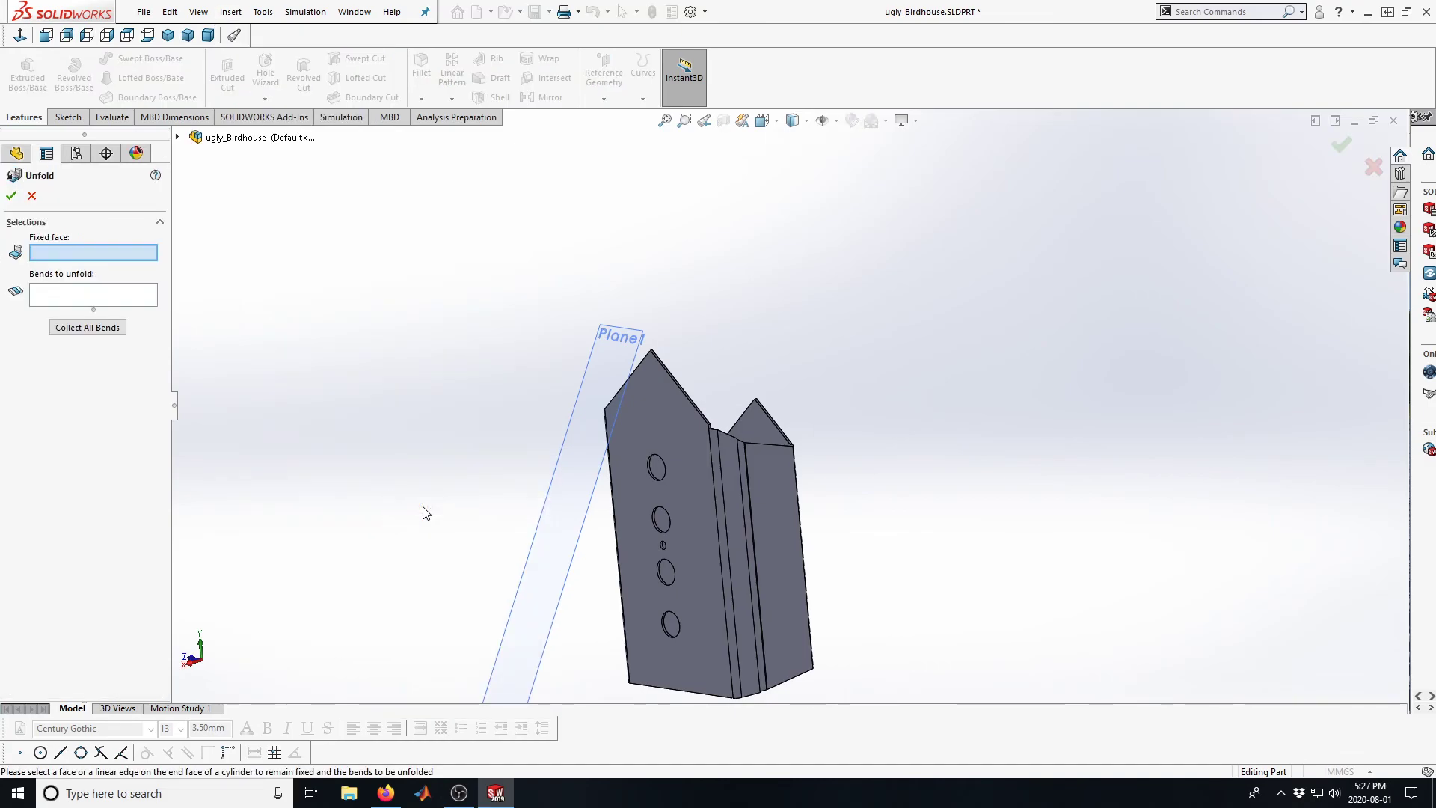
pyautogui.click(696, 582)
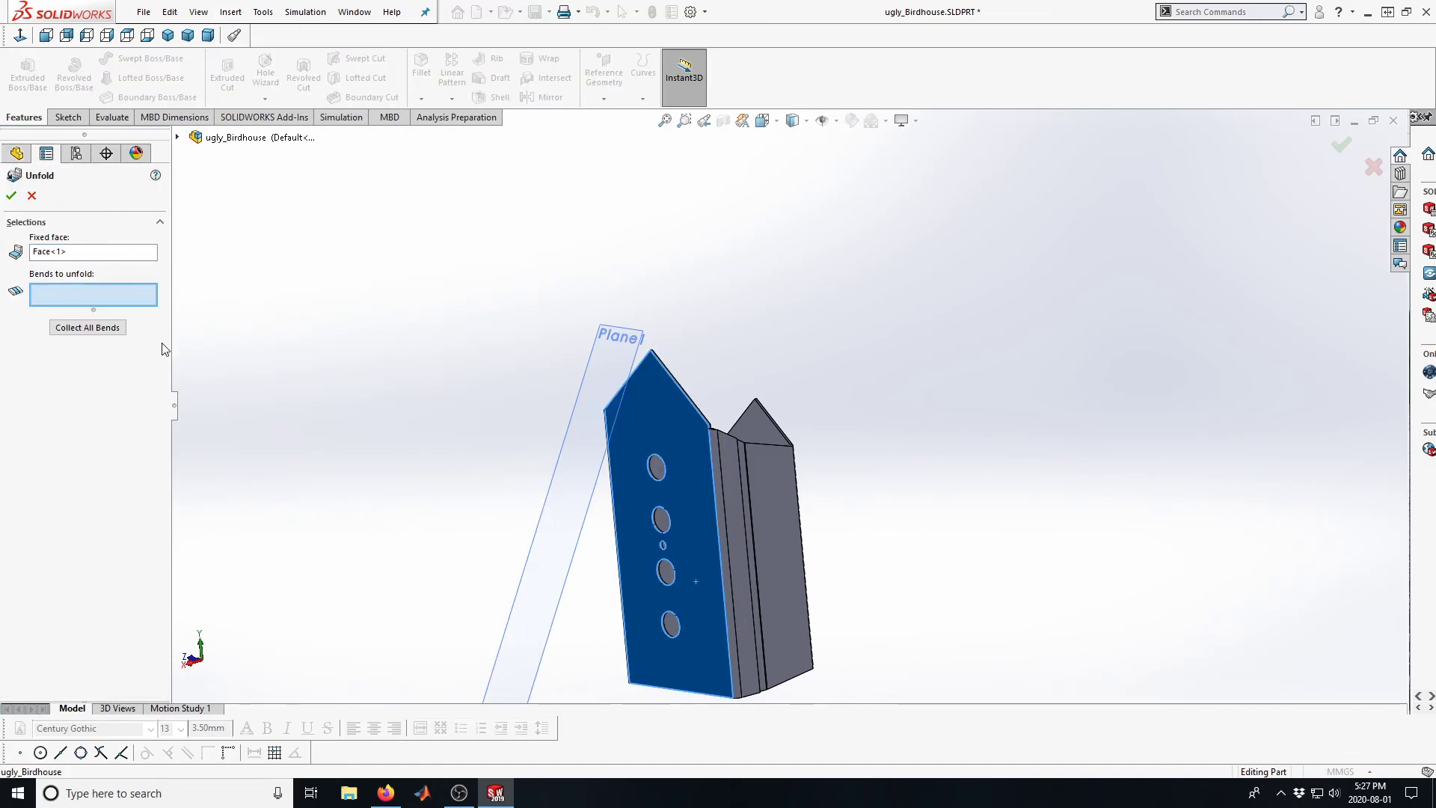
pyautogui.click(76, 329)
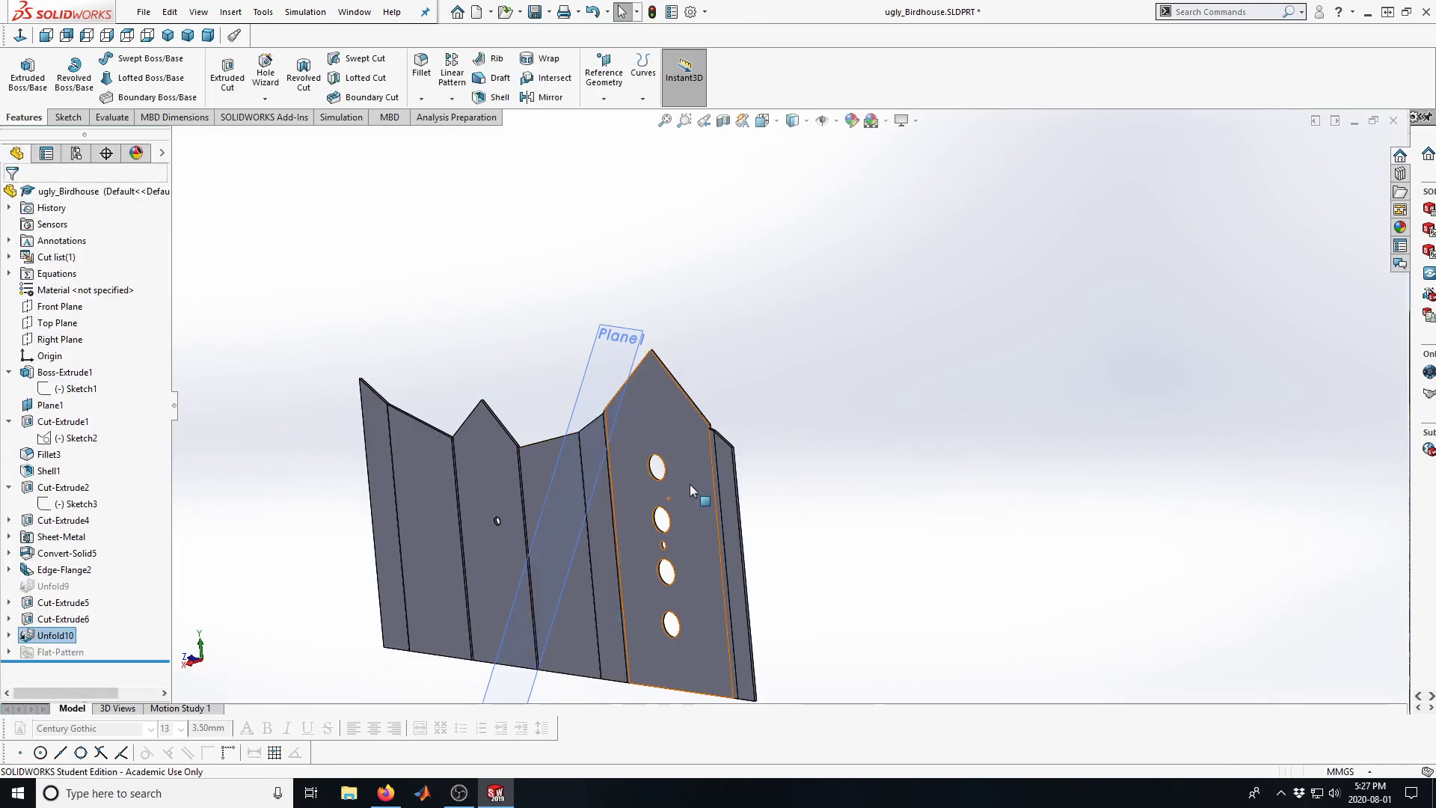
# Examine the unfolded birdhouse blank, especially the top edges around the flange bend and the tall gable wall
pyautogui.scroll(-4, 690, 483)
pyautogui.scroll(4, 699, 469)
pyautogui.moveTo(774, 428); pyautogui.dragTo(809, 364, button='middle')
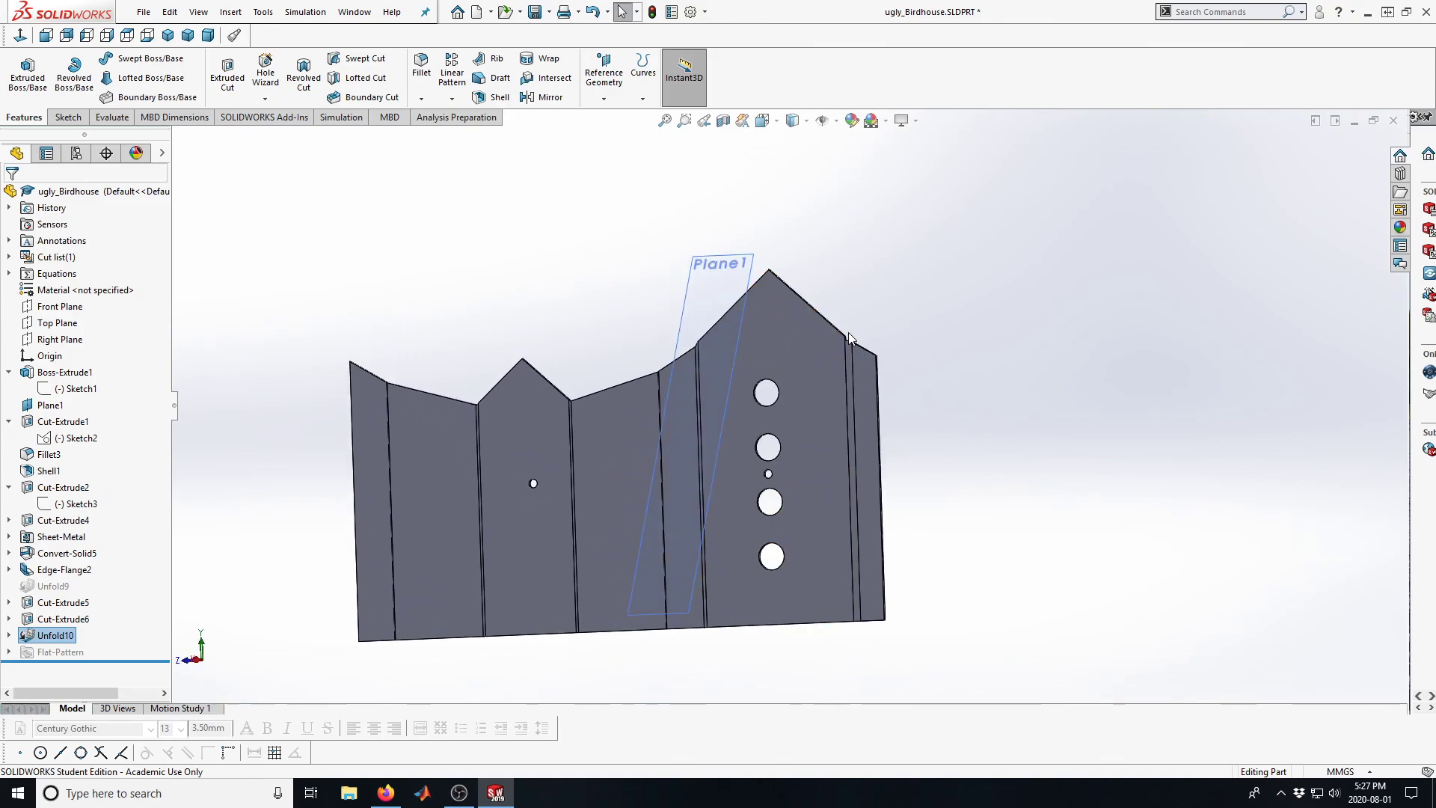
pyautogui.scroll(-5, 850, 340)
pyautogui.scroll(3, 785, 486)
pyautogui.scroll(5, 748, 477)
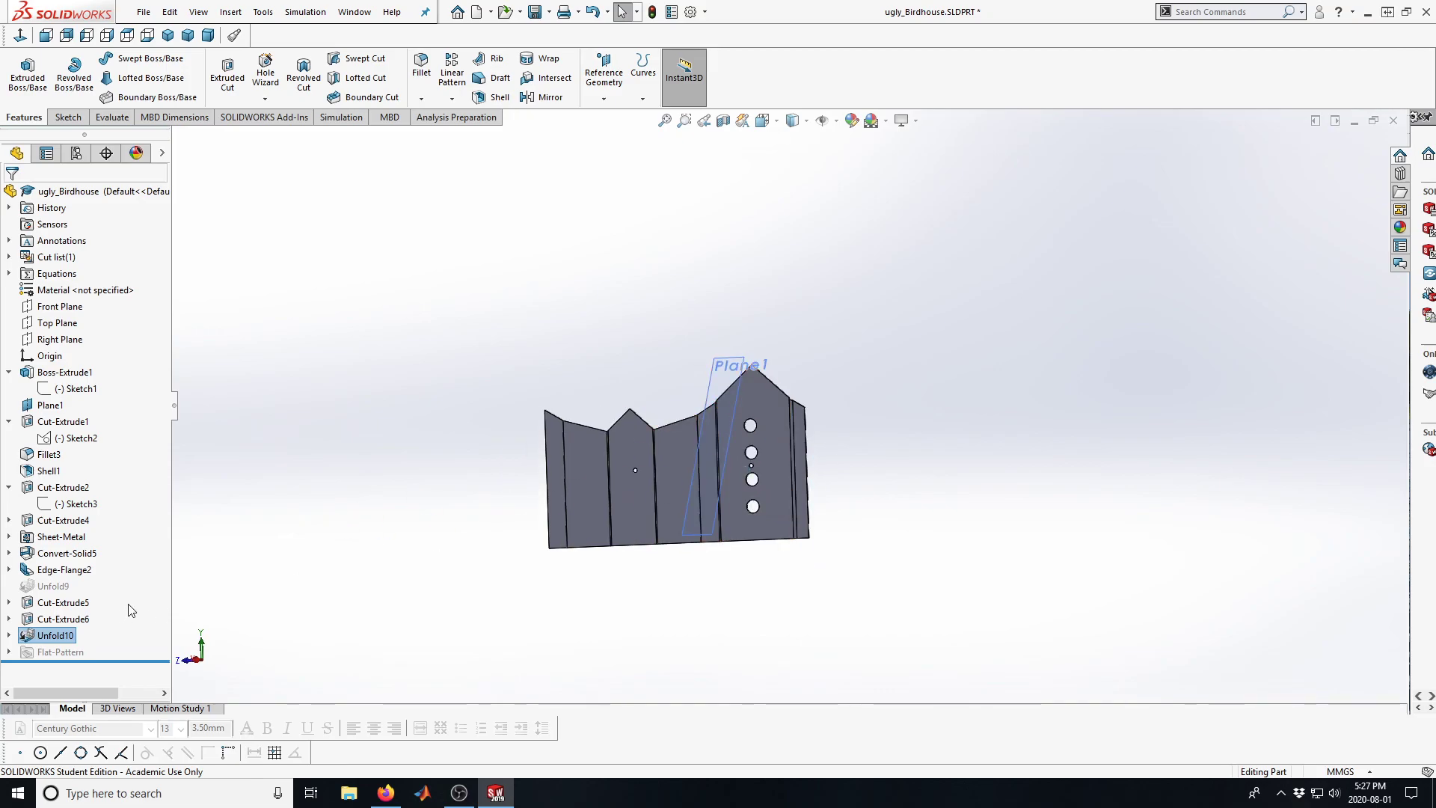
pyautogui.scroll(-1, 528, 574)
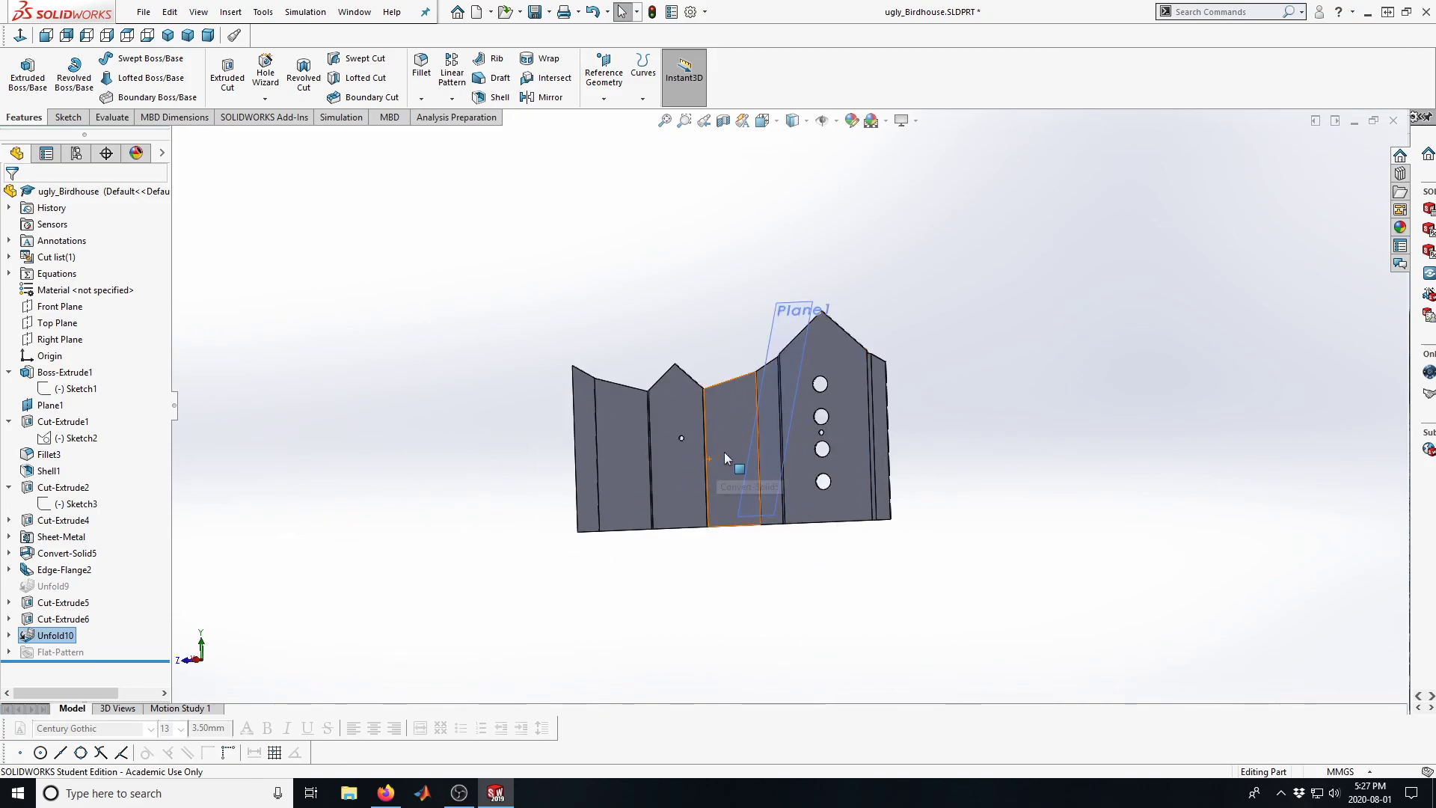
pyautogui.scroll(-2, 782, 468)
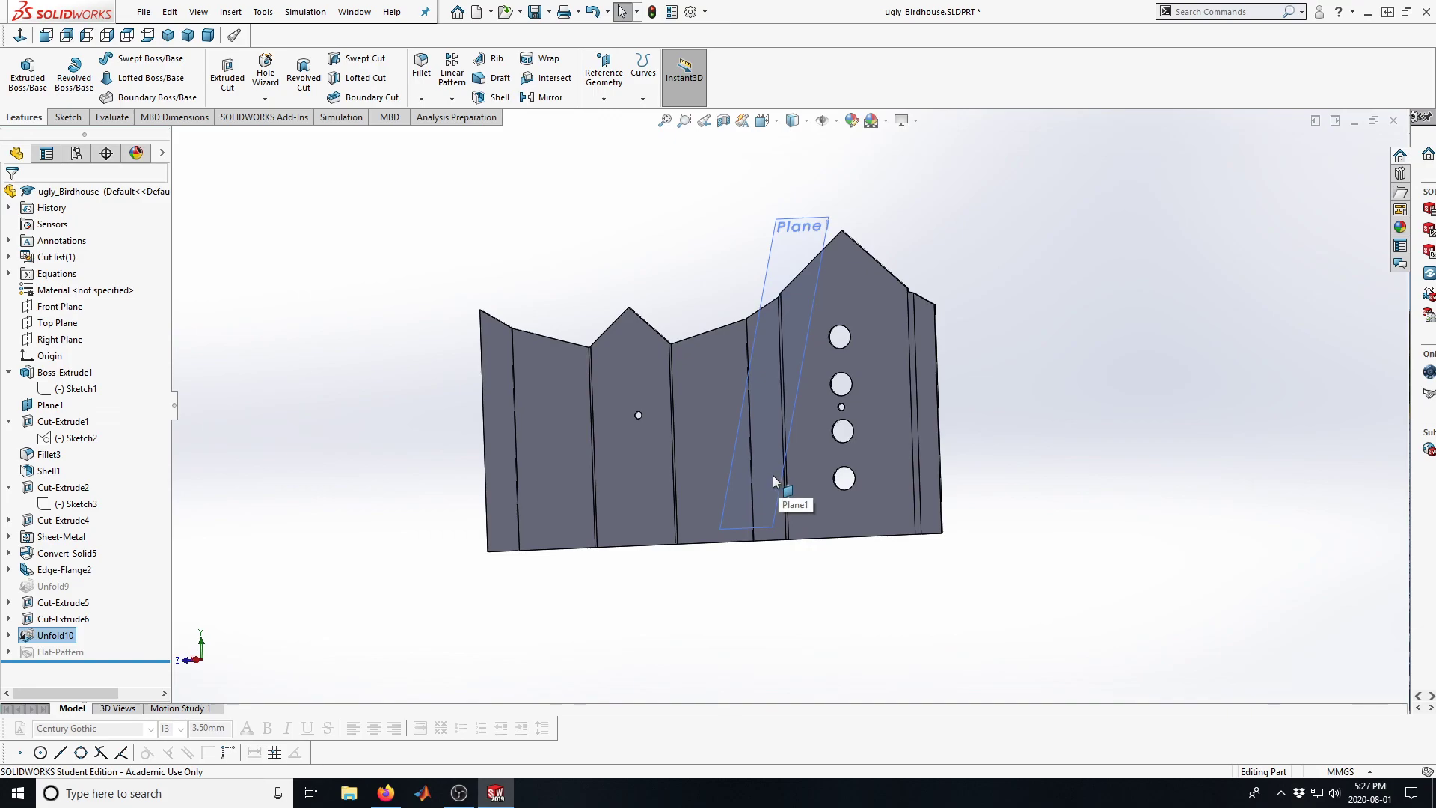